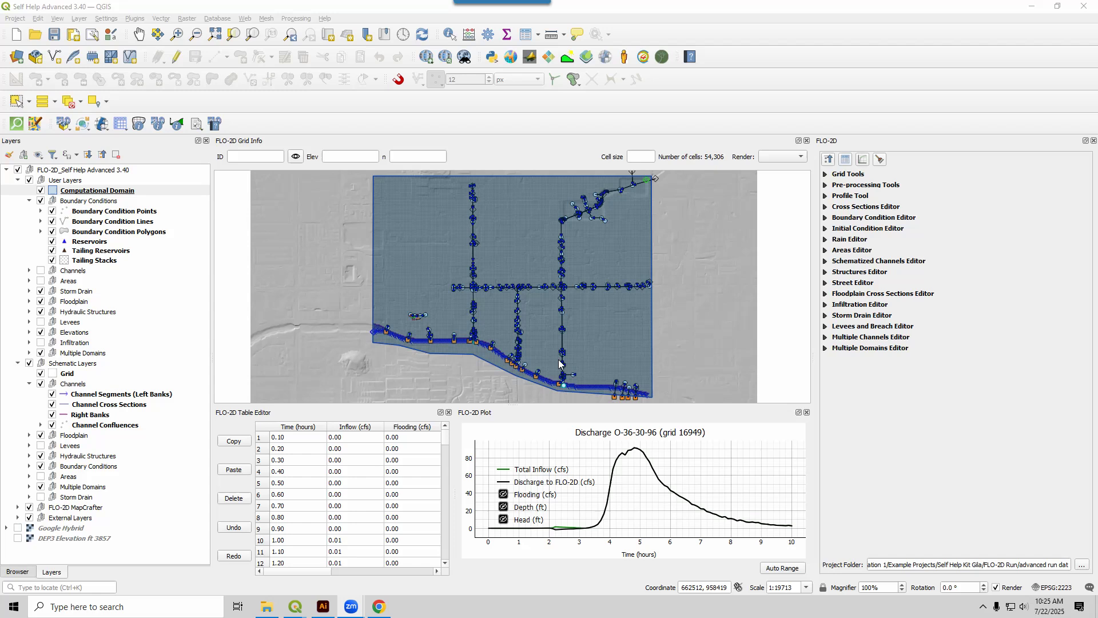
# Switch to the browser and open the Self-Help Kit Gila tutorial from the FLO-2D site's training documentation.
pyautogui.click(381, 606)
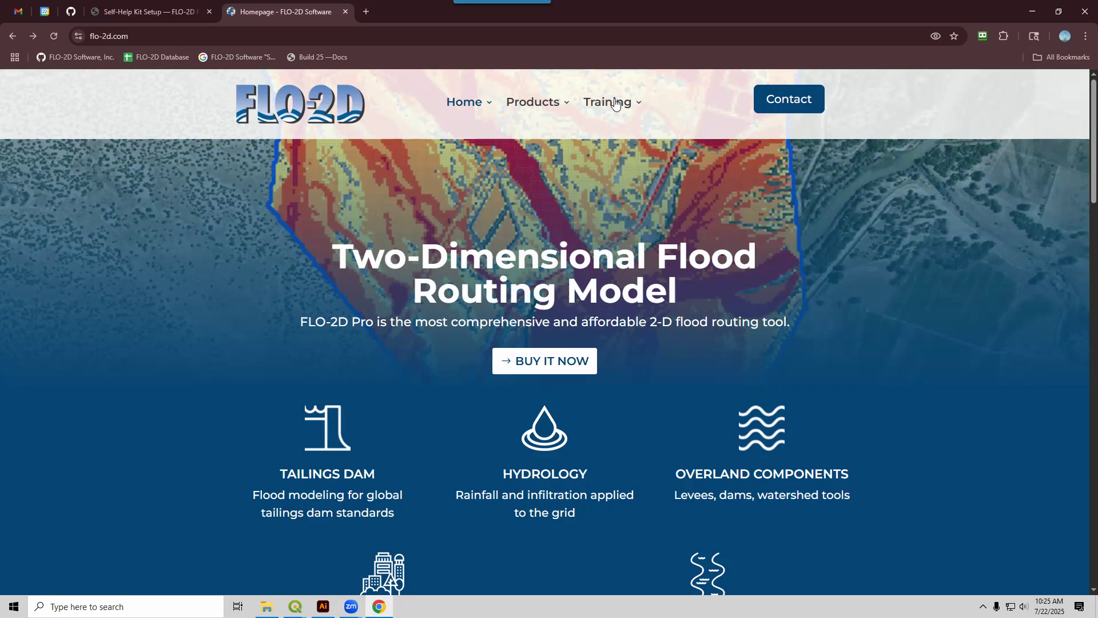
pyautogui.moveTo(603, 103)
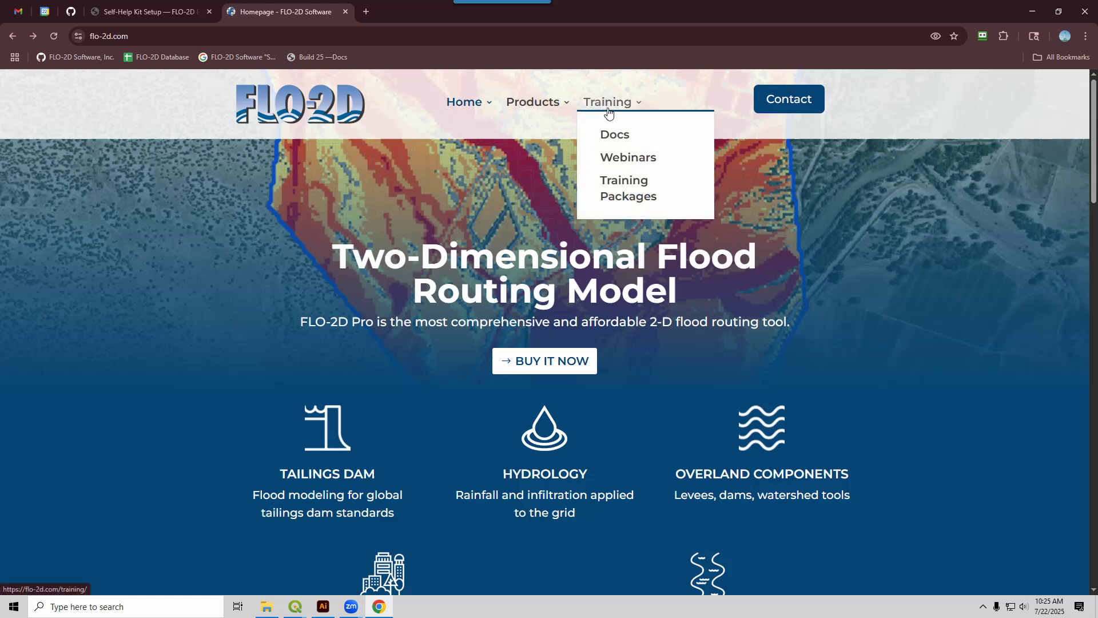
pyautogui.click(614, 135)
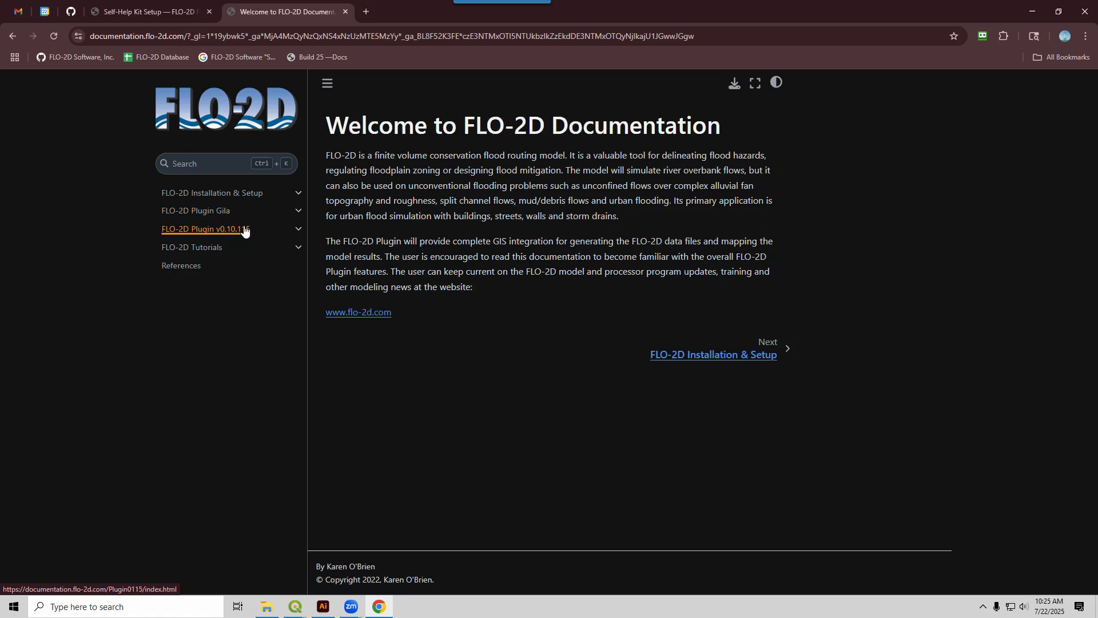
pyautogui.click(214, 249)
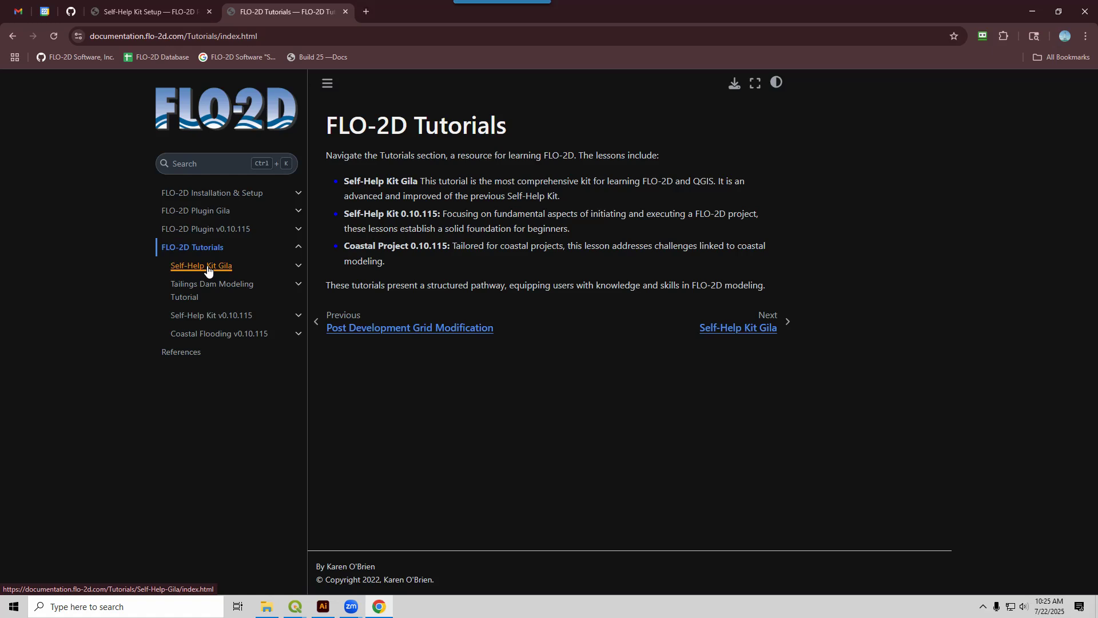
pyautogui.click(208, 269)
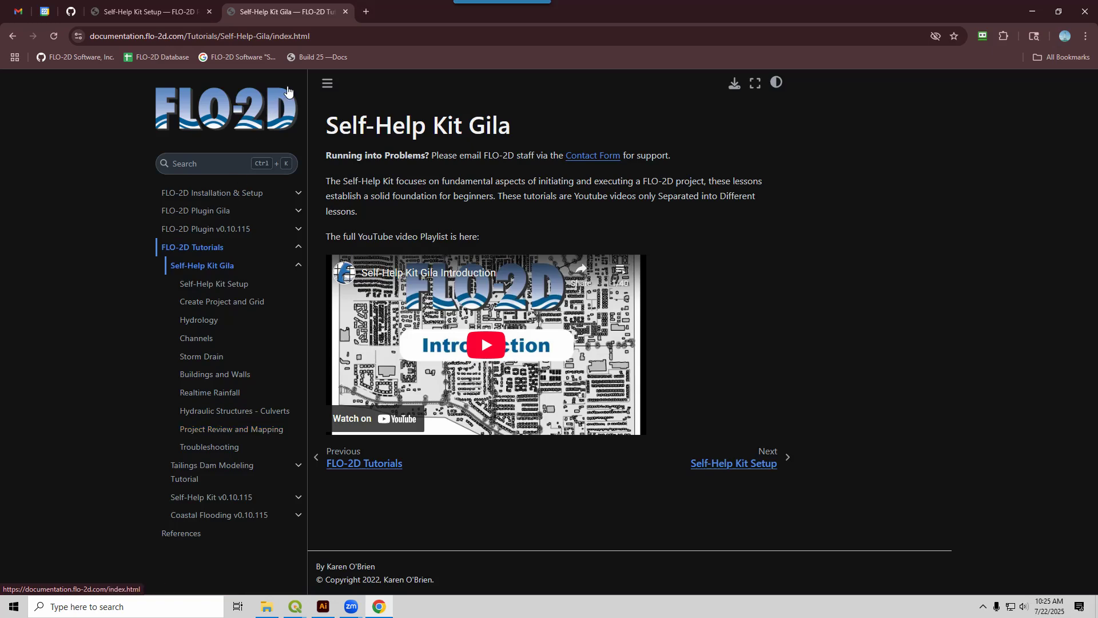
# Open the Build 25 documentation in a new browser tab and go to the Self-Help Kit Gila lesson Create Project and Grid.
pyautogui.rightClick(316, 55)
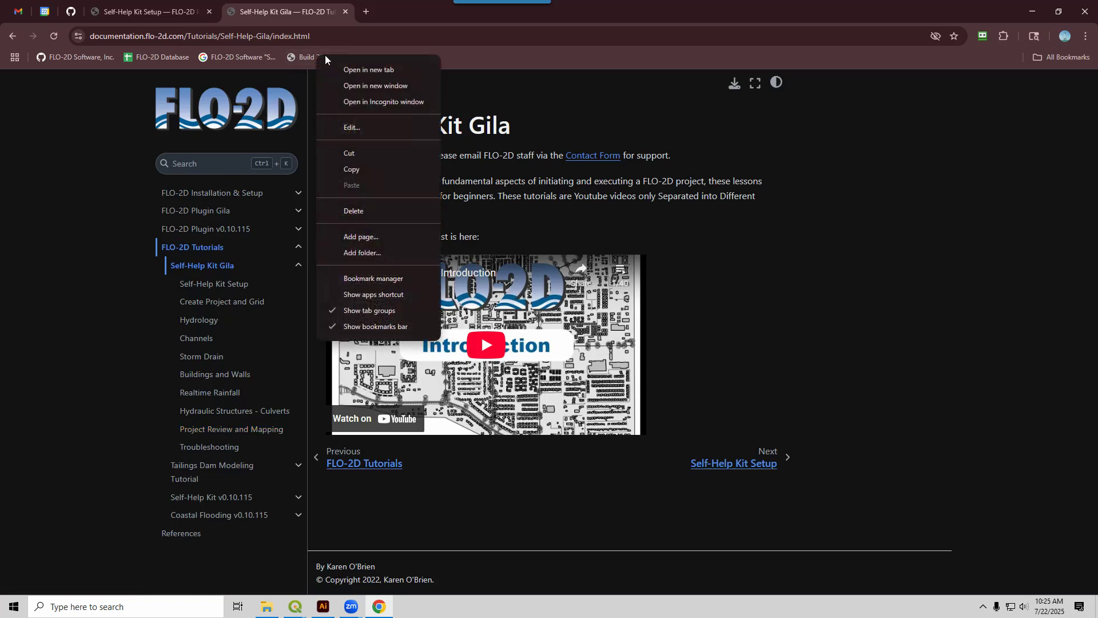
pyautogui.click(371, 72)
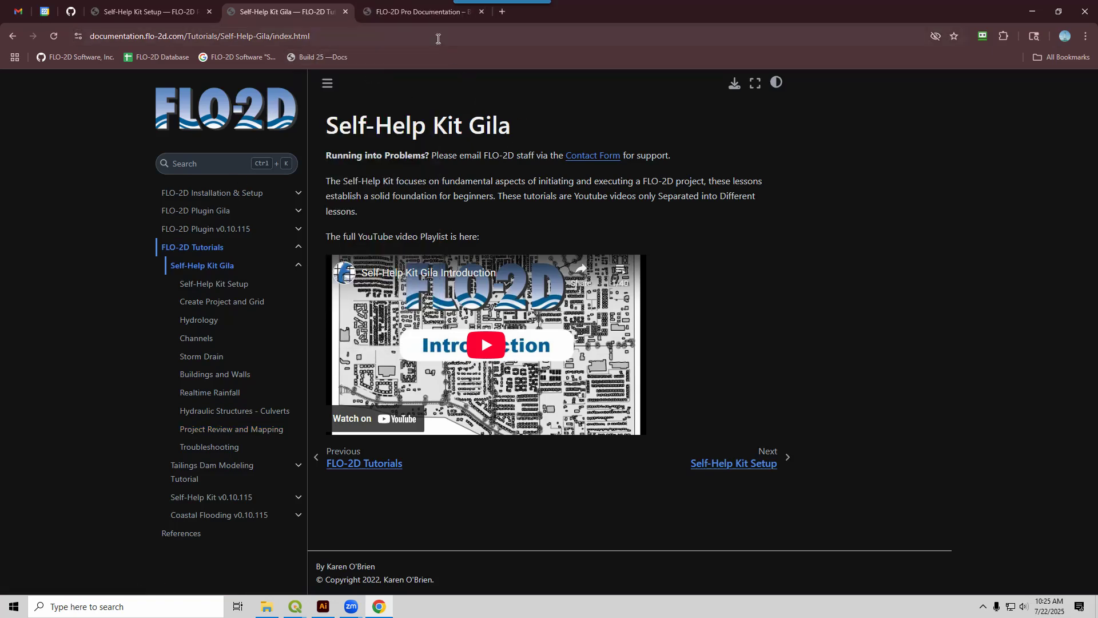
pyautogui.click(428, 10)
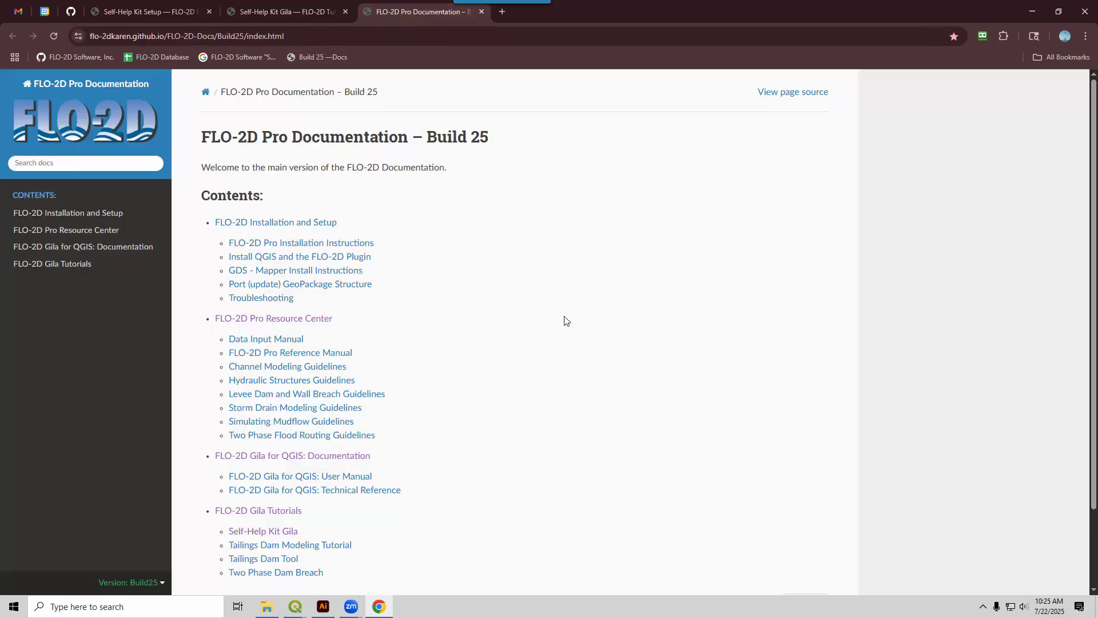
pyautogui.click(85, 266)
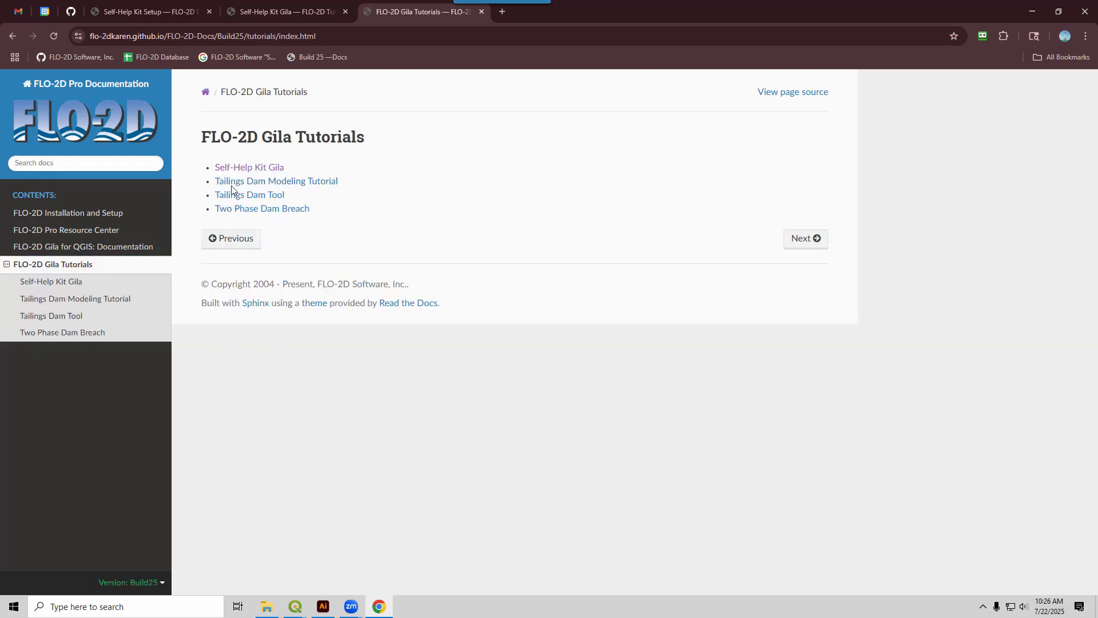
pyautogui.click(241, 168)
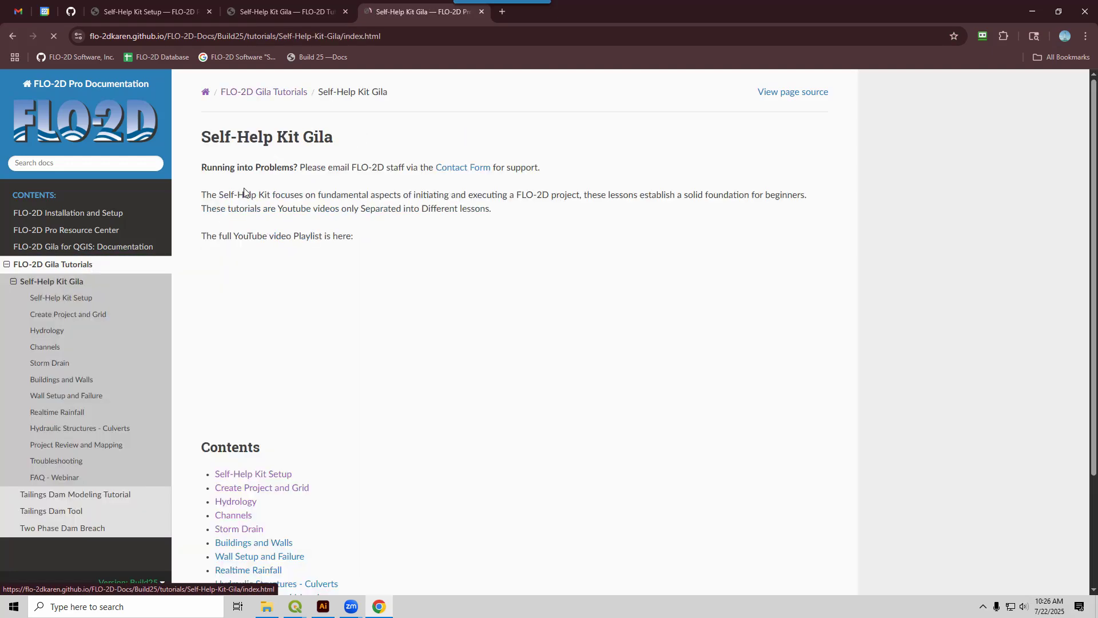
pyautogui.click(63, 315)
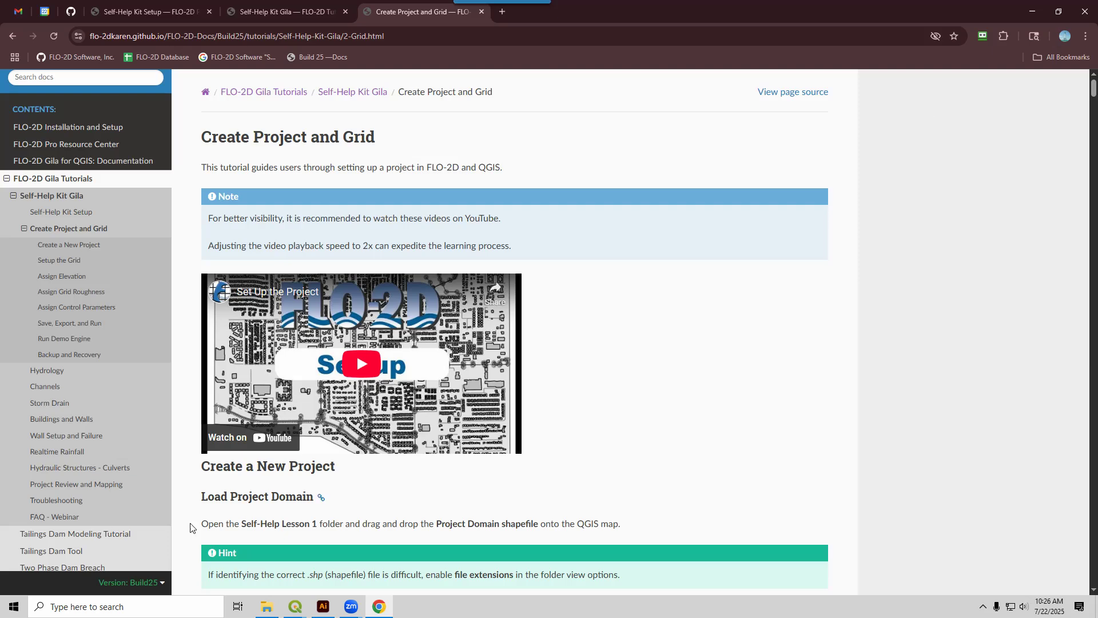
# Switch to the Self Help Advanced 3.40 project in QGIS, examine its map, and minimize that window.
pyautogui.click(293, 610)
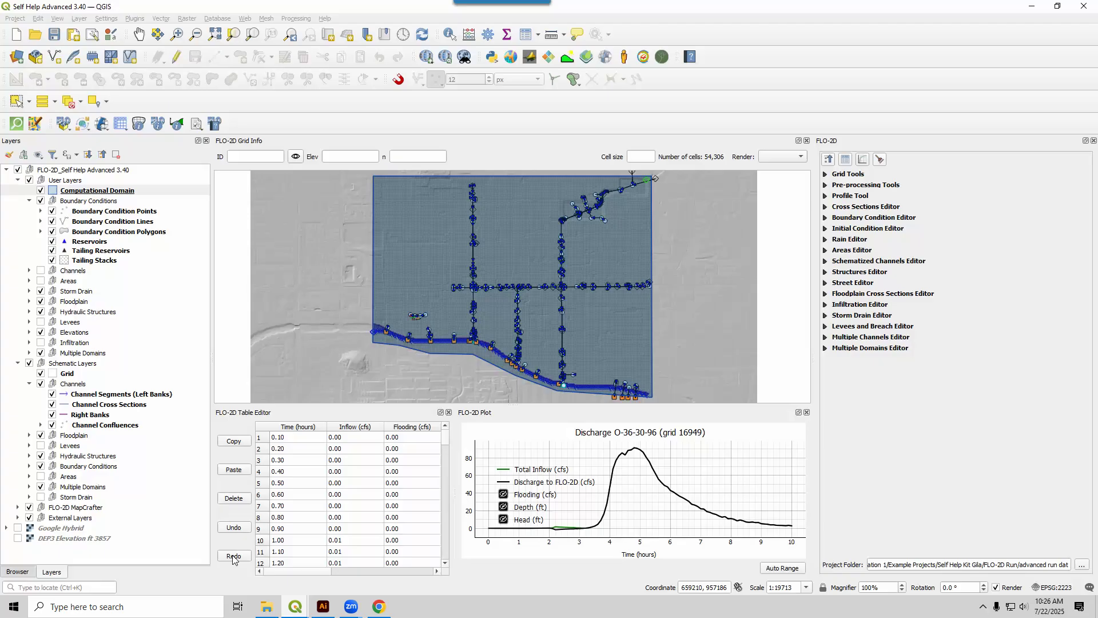
pyautogui.click(269, 549)
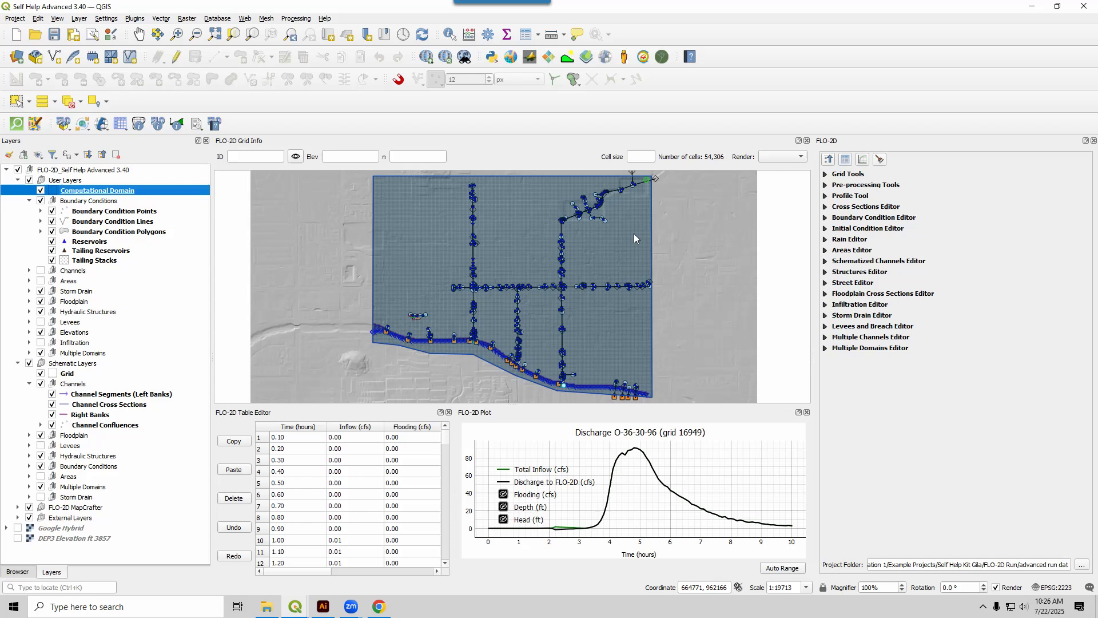
pyautogui.click(1031, 11)
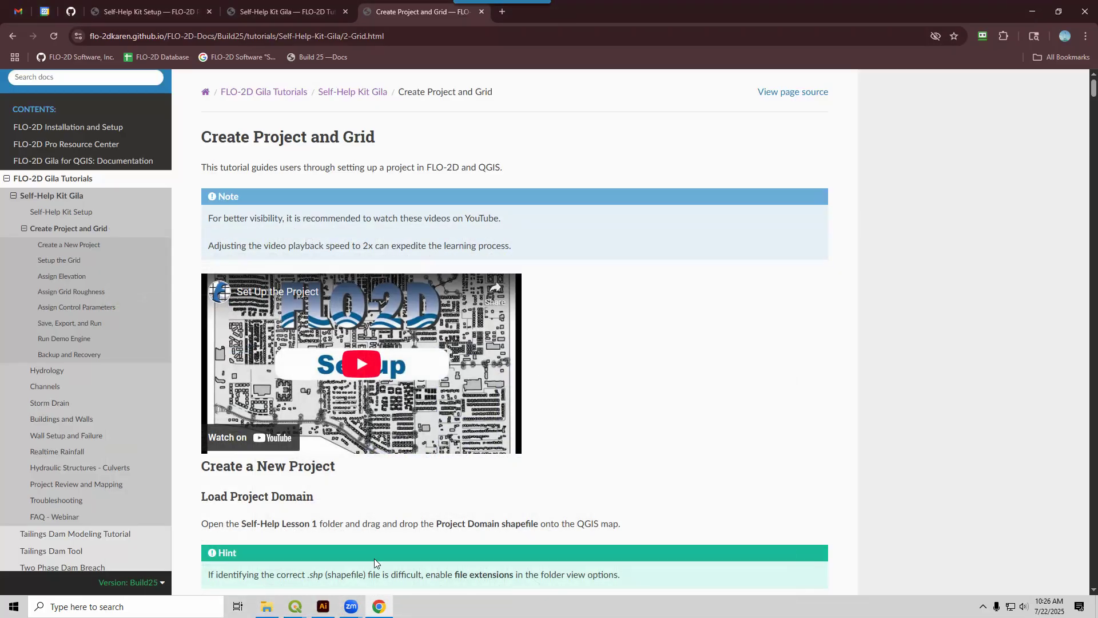
# Bring up the empty Untitled Project in QGIS and open the QGIS Lesson 1 folder in File Explorer.
pyautogui.moveTo(297, 610)
pyautogui.click(351, 577)
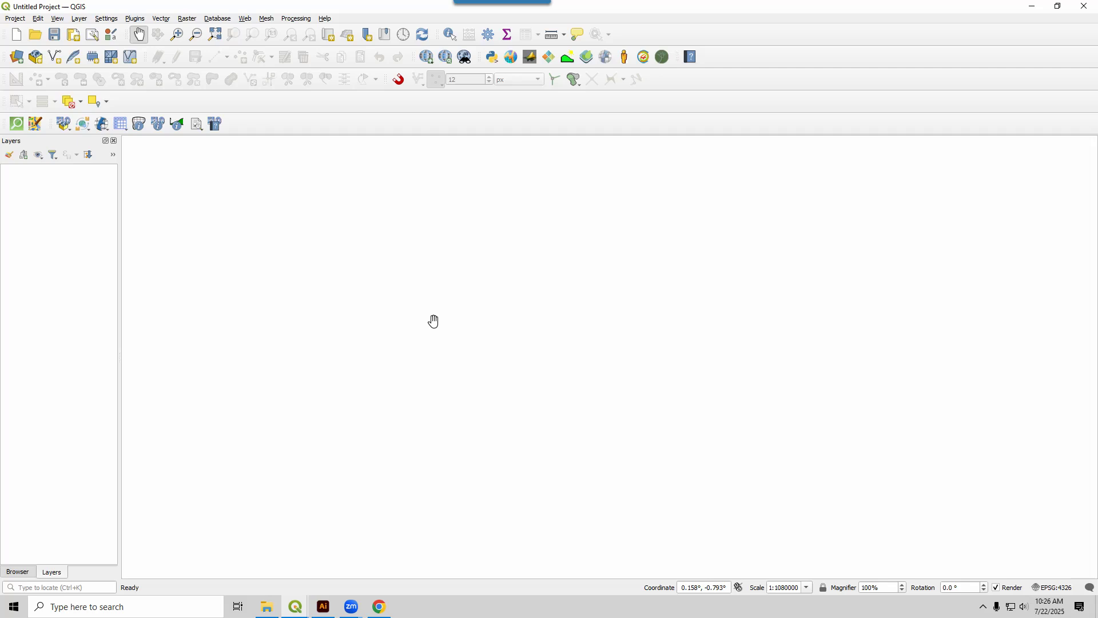
pyautogui.click(267, 607)
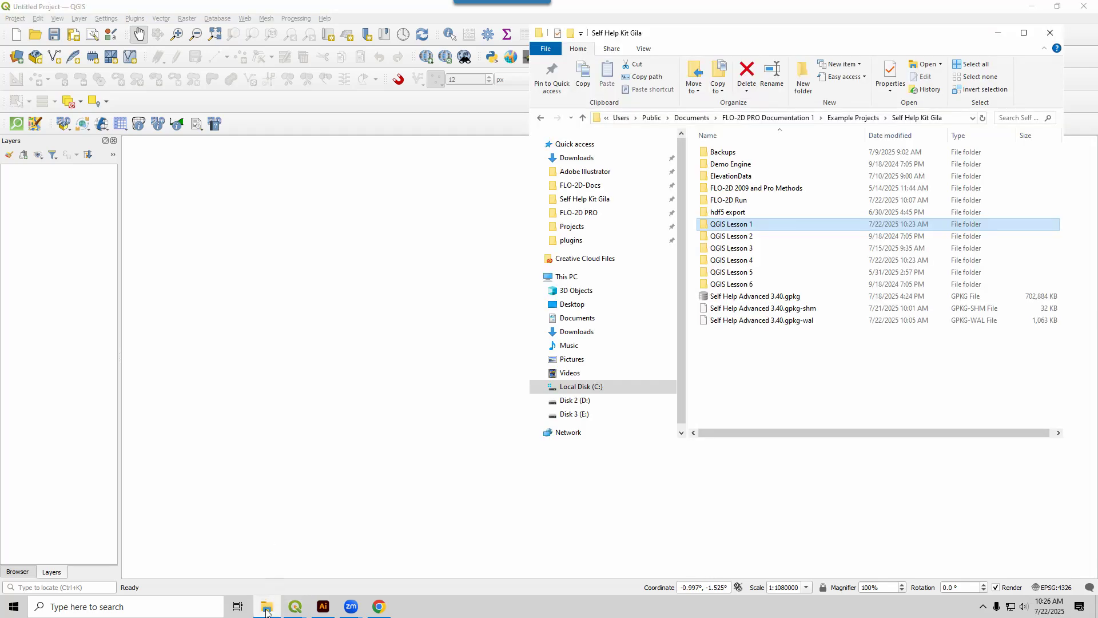
pyautogui.doubleClick(734, 225)
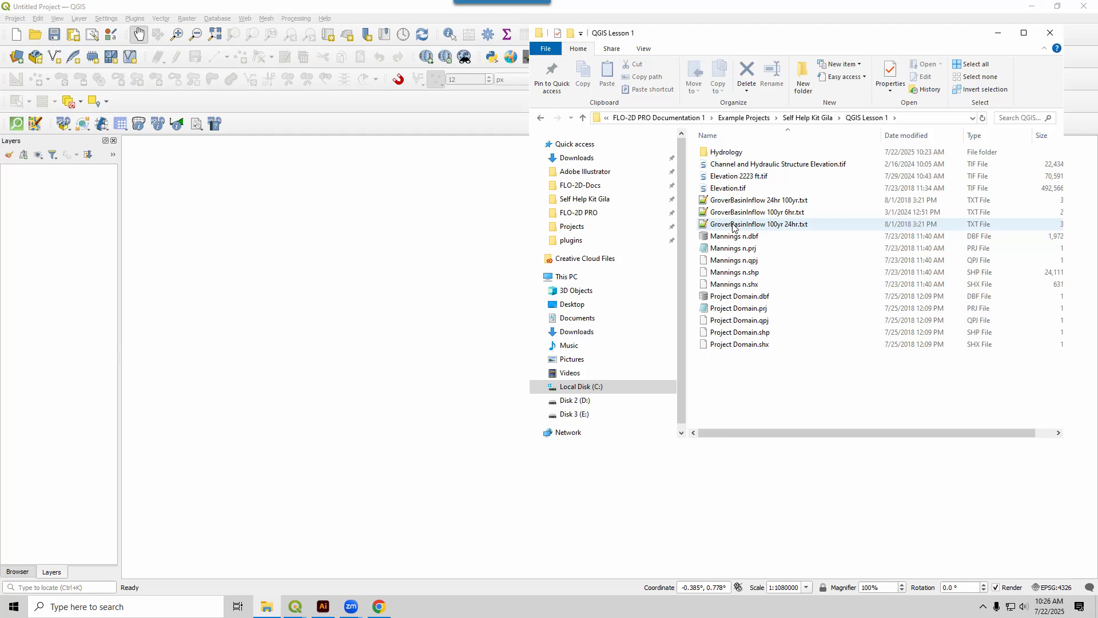
# Load Mannings n.shp, Project Domain.shp and Elevation.tif into the QGIS map, accepting the NAD83 to WGS 84 (32) transformation, and dismiss the transform warning.
pyautogui.click(738, 272)
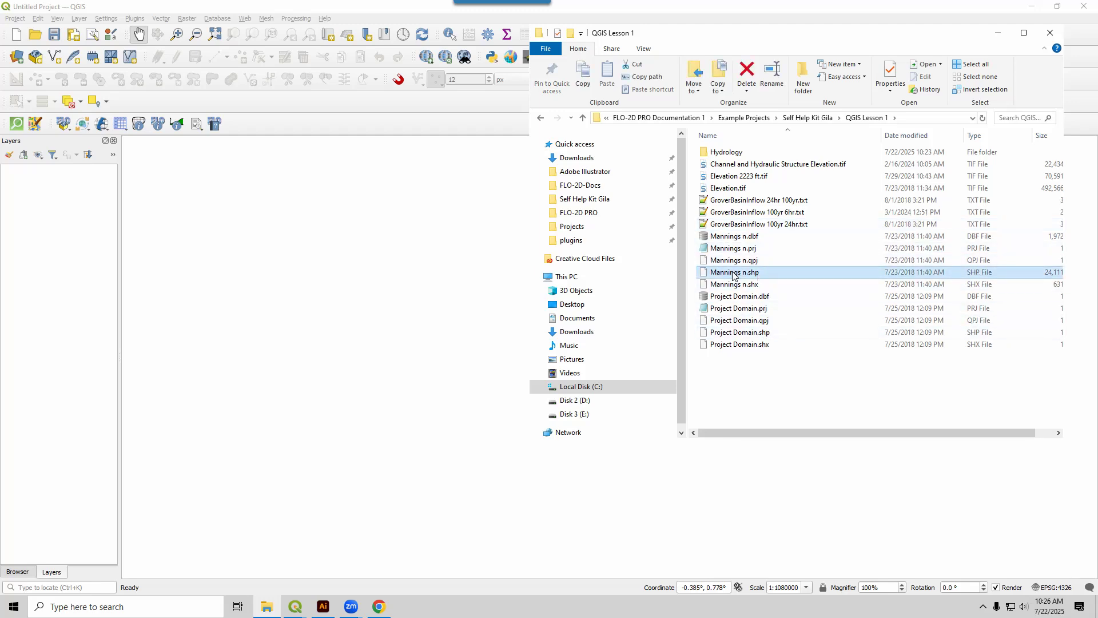
pyautogui.keyDown('ctrl'); pyautogui.click(762, 333); pyautogui.keyUp('ctrl')
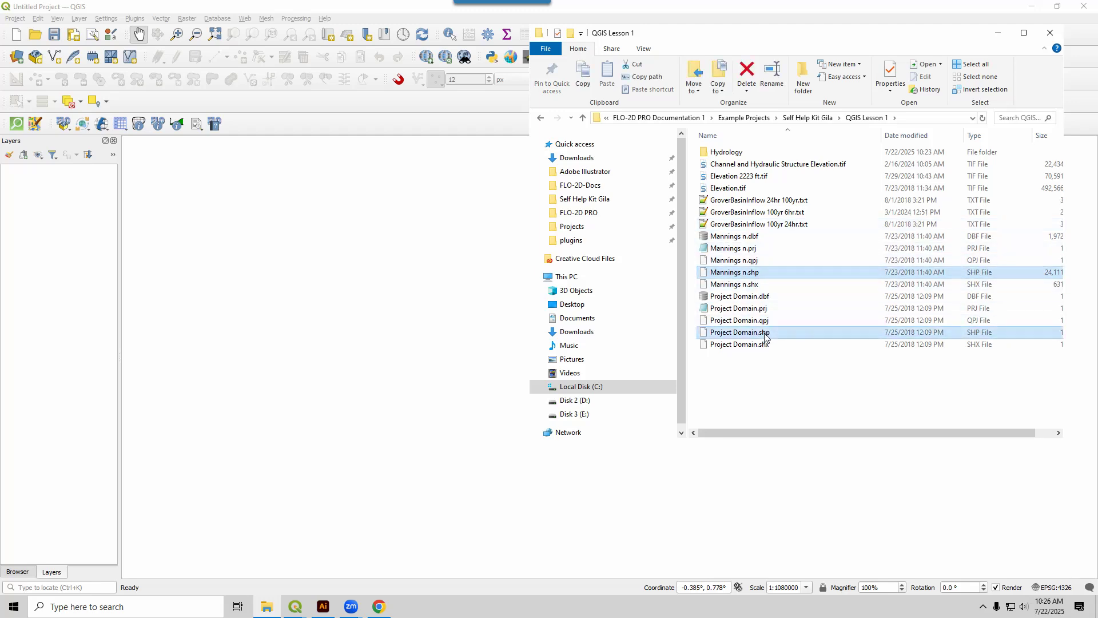
pyautogui.keyDown('ctrl'); pyautogui.click(733, 189); pyautogui.keyUp('ctrl')
pyautogui.moveTo(722, 330); pyautogui.dragTo(331, 337)
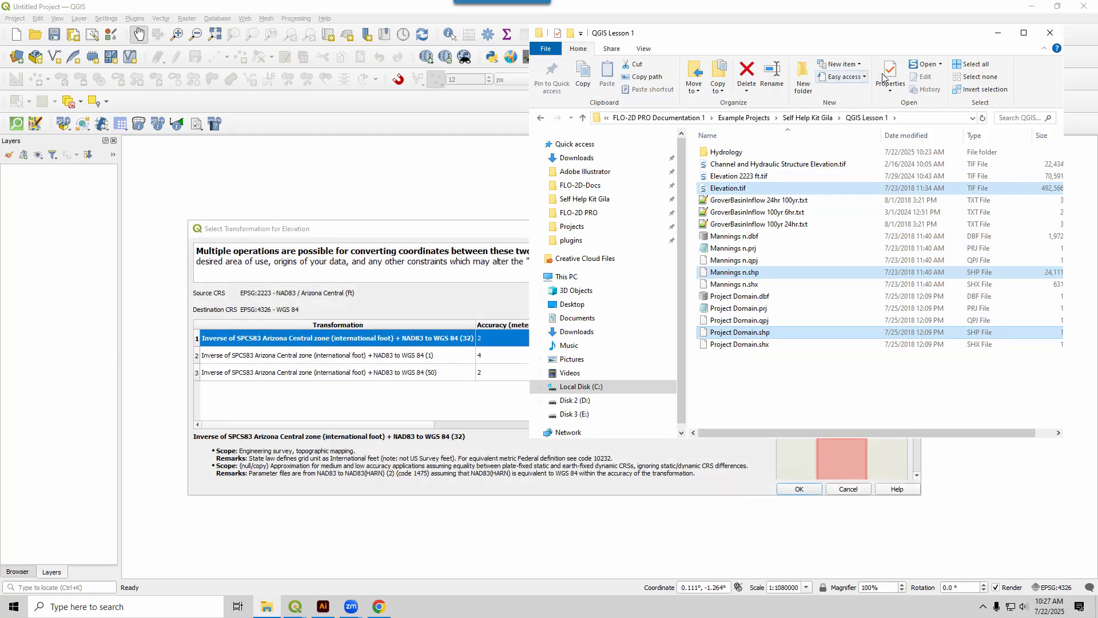
pyautogui.click(998, 32)
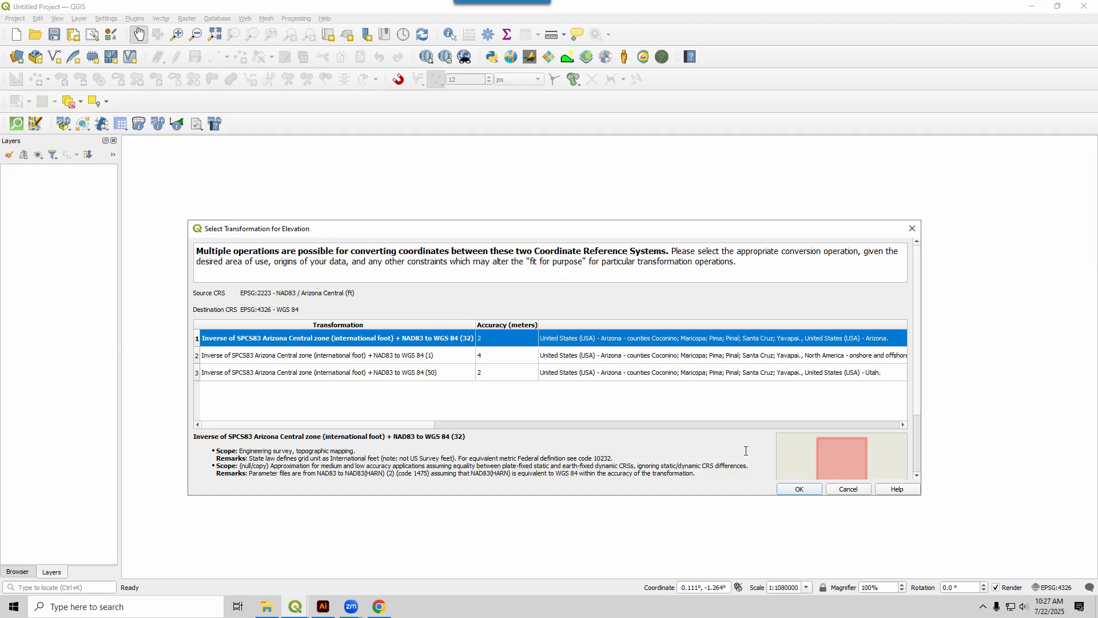
pyautogui.click(800, 490)
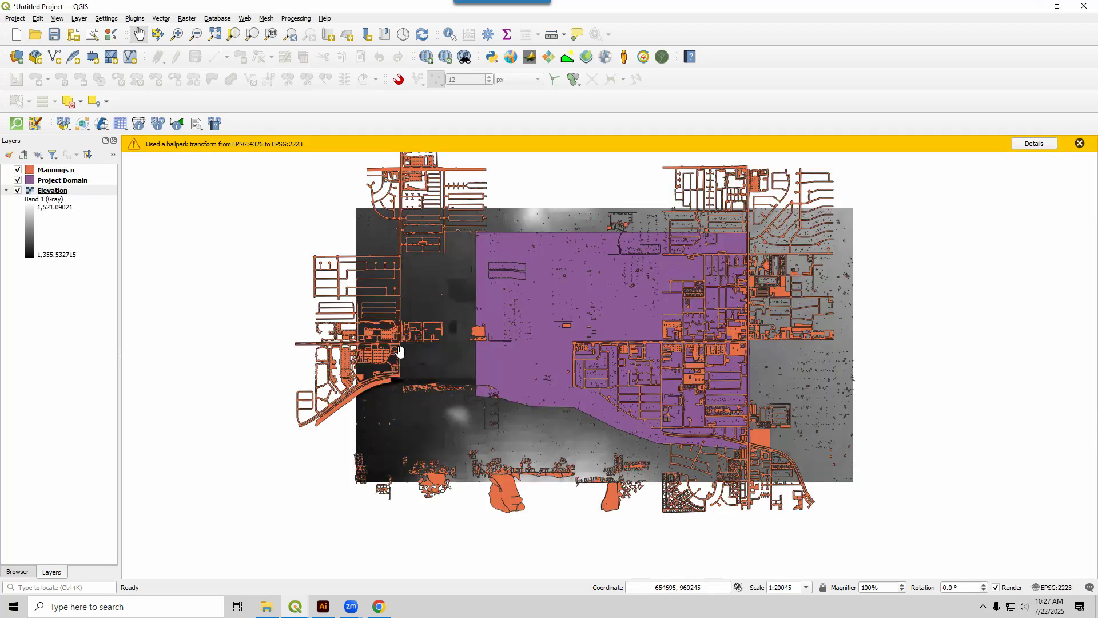
pyautogui.click(1080, 143)
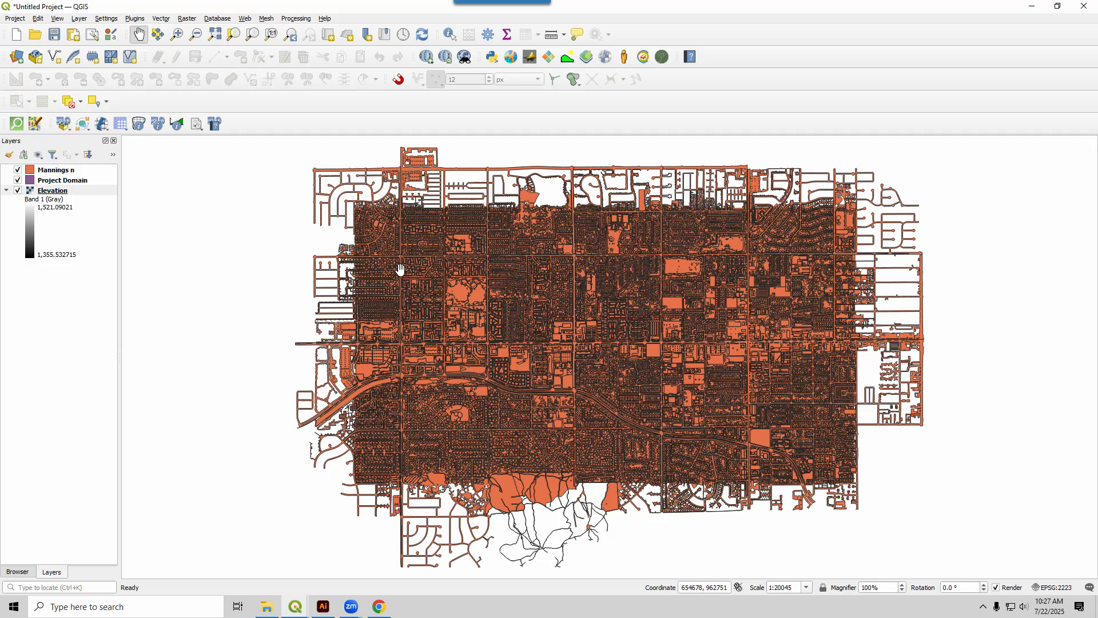
# Move the Project Domain layer above Mannings n and hide the Mannings n layer.
pyautogui.click(55, 182)
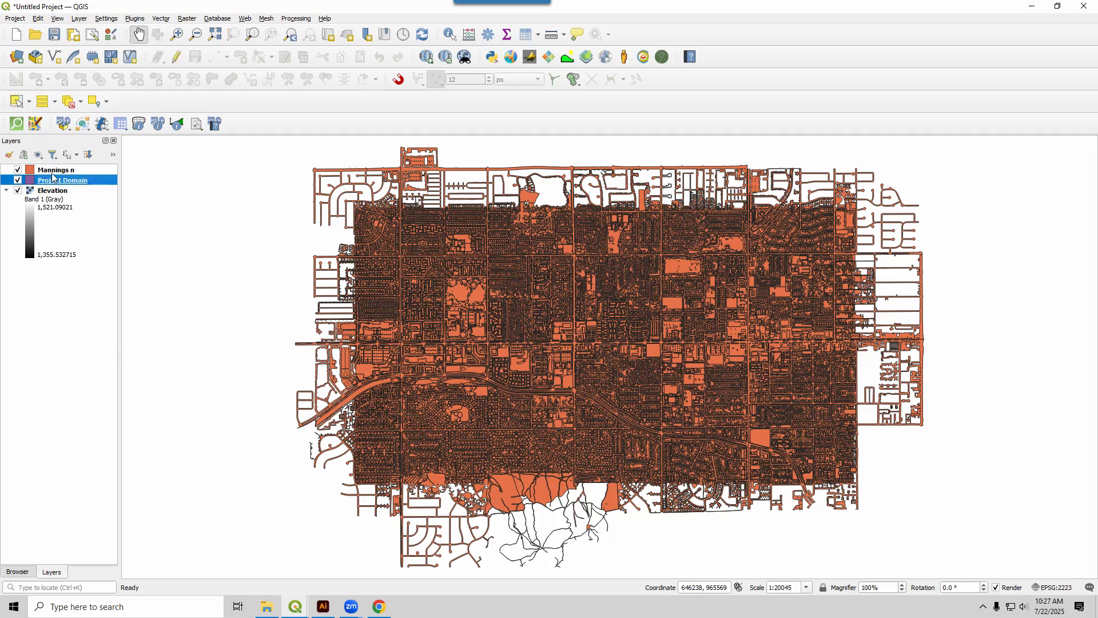
pyautogui.moveTo(52, 178); pyautogui.dragTo(46, 170)
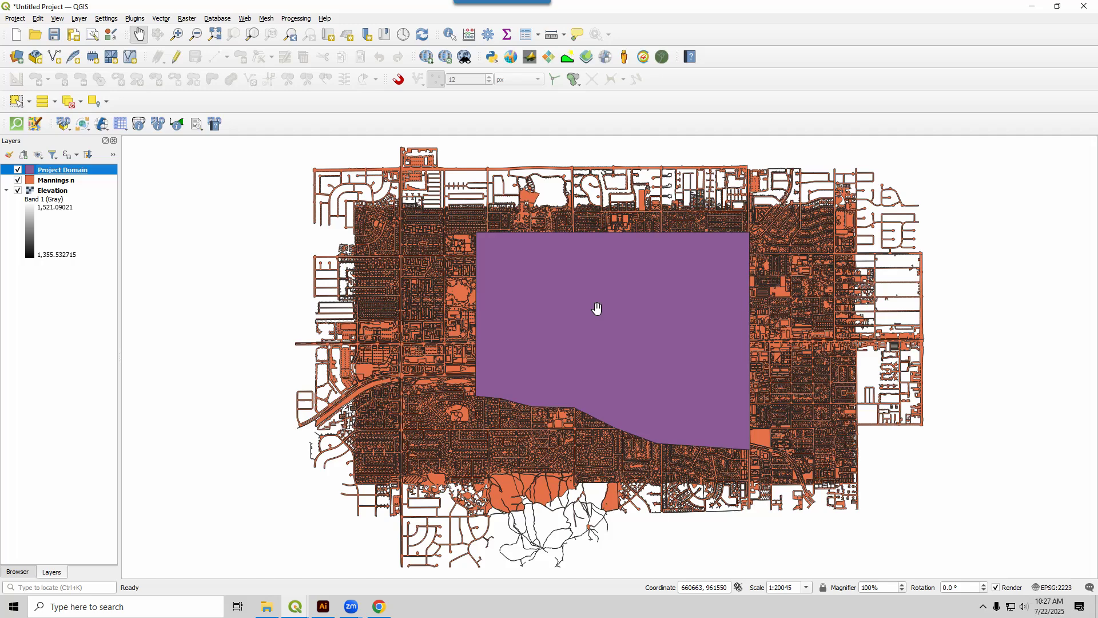
pyautogui.click(43, 182)
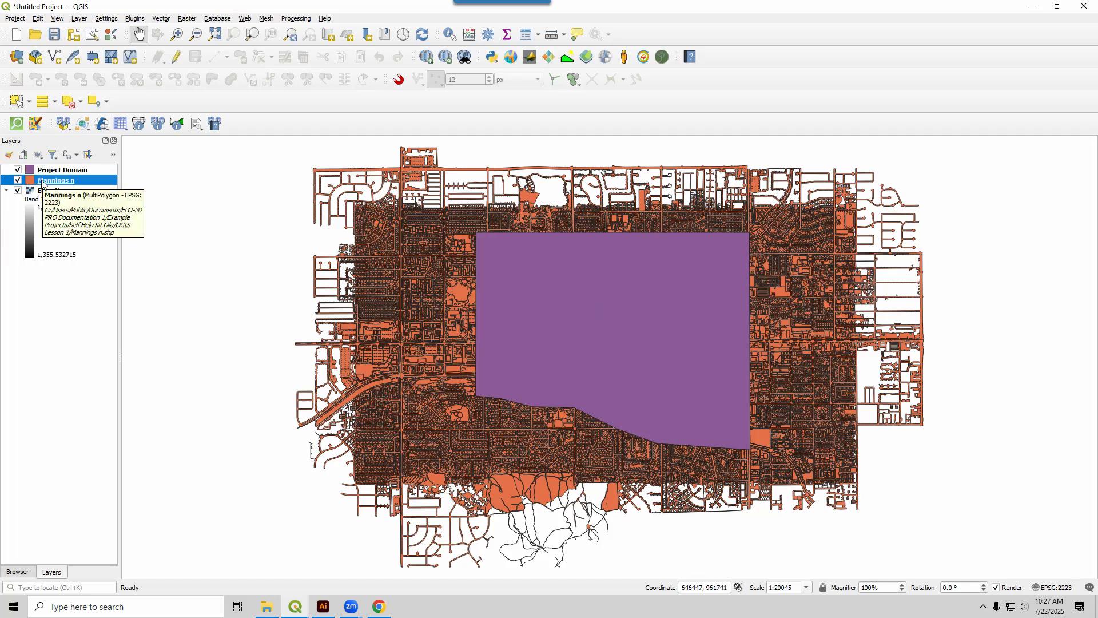
pyautogui.click(44, 196)
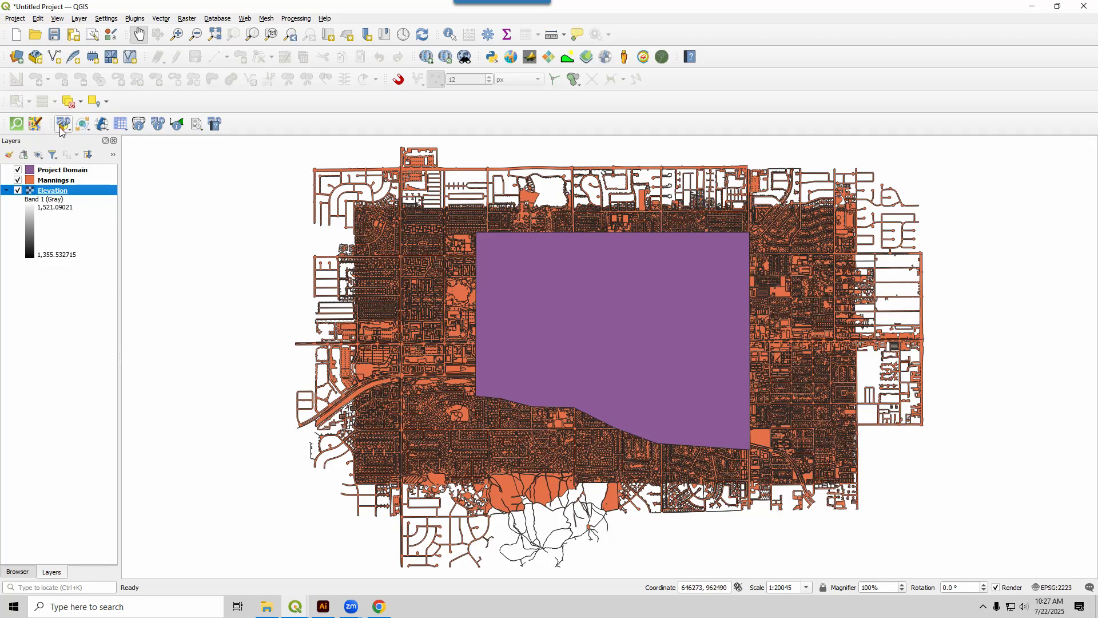
pyautogui.click(18, 181)
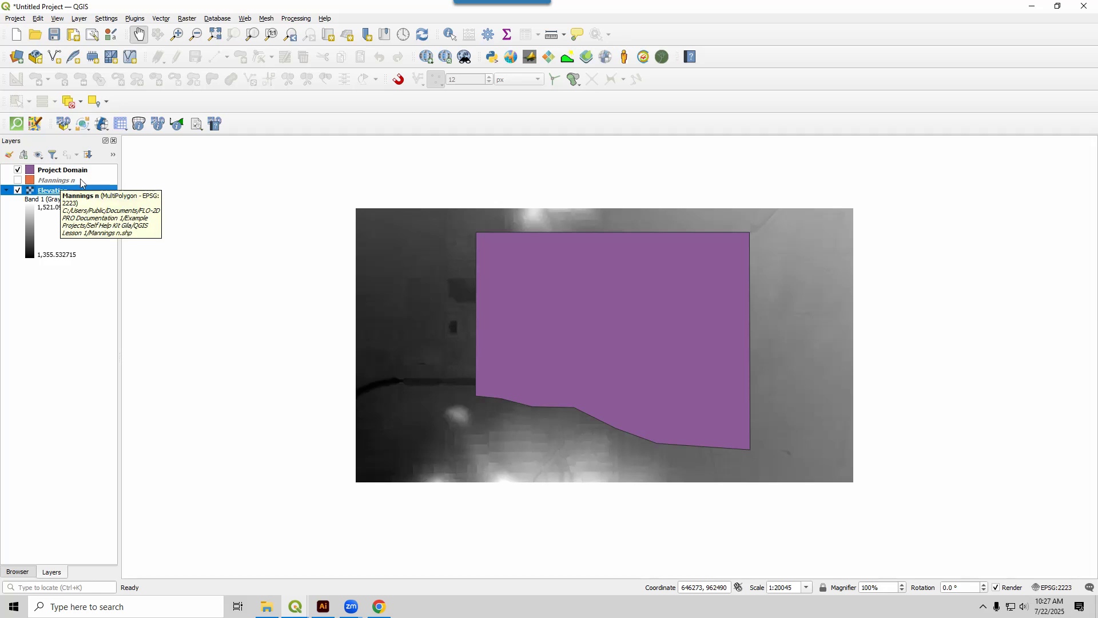
# Create a new FLO-2D project GeoPackage named Self Help Project in the Self Help Kit Gila folder, using EPSG:2223 NAD83 / Arizona Central (ft).
pyautogui.click(64, 123)
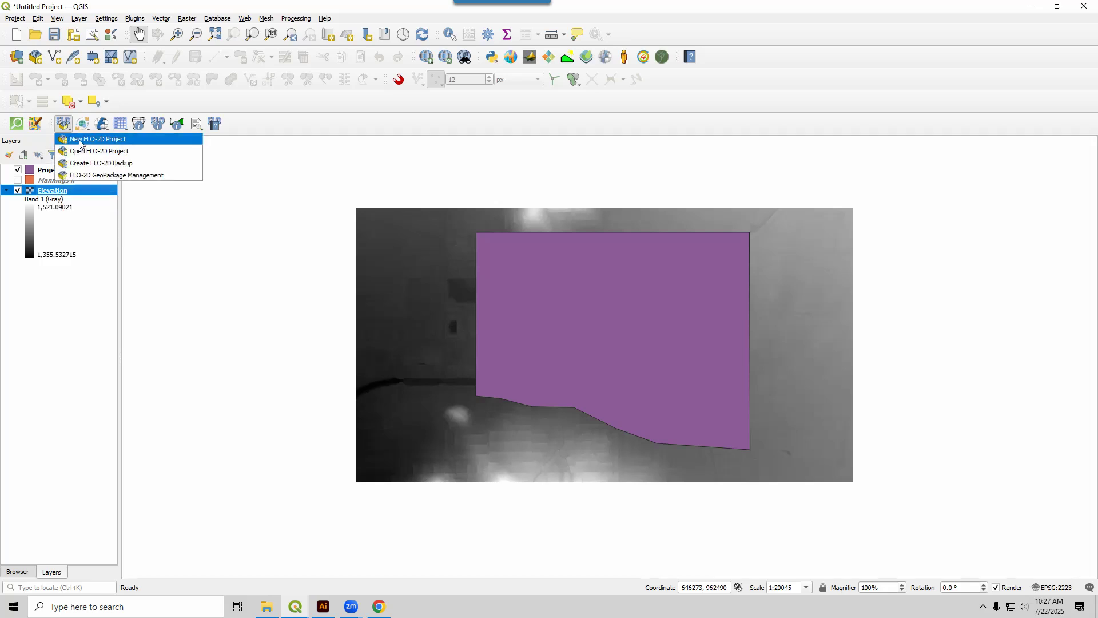
pyautogui.click(80, 140)
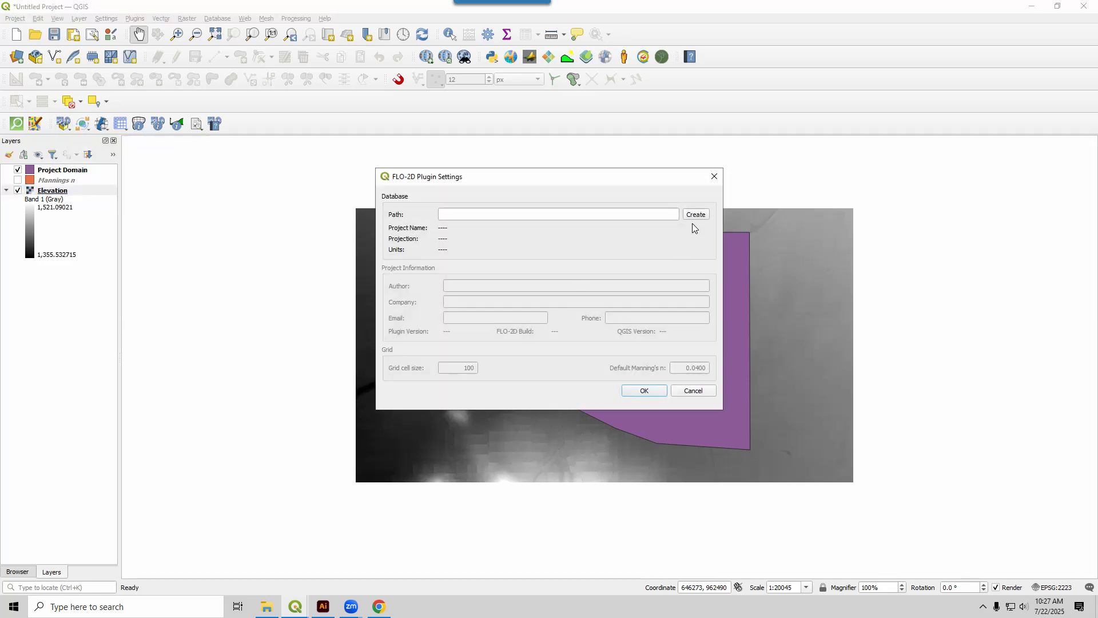
pyautogui.click(695, 216)
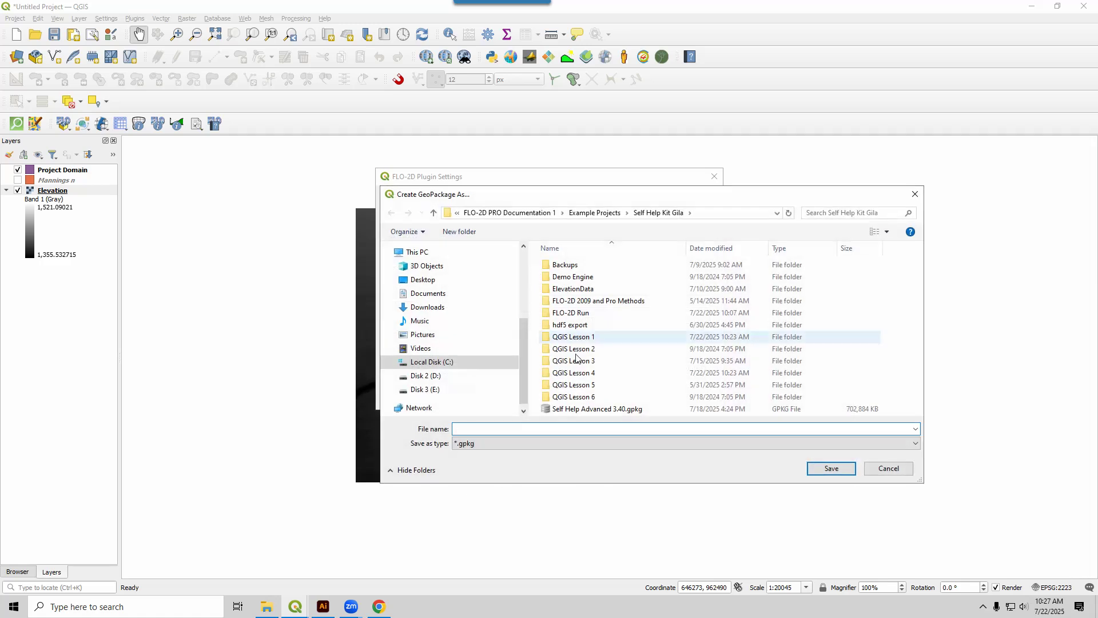
pyautogui.write('Sel')
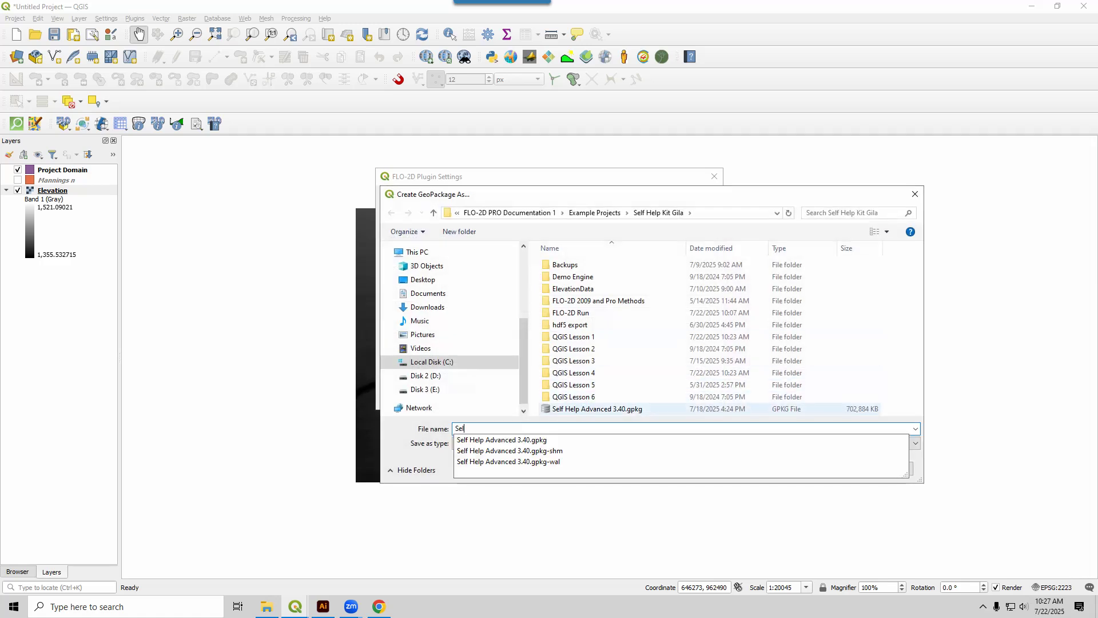
pyautogui.write('f Help Por')
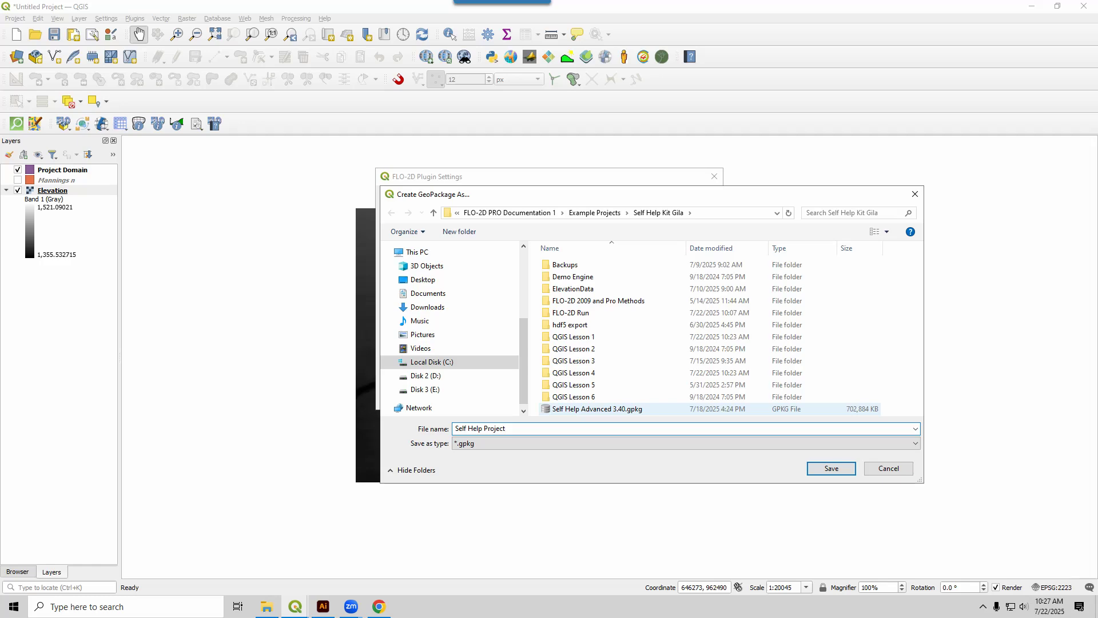
pyautogui.press('Return')
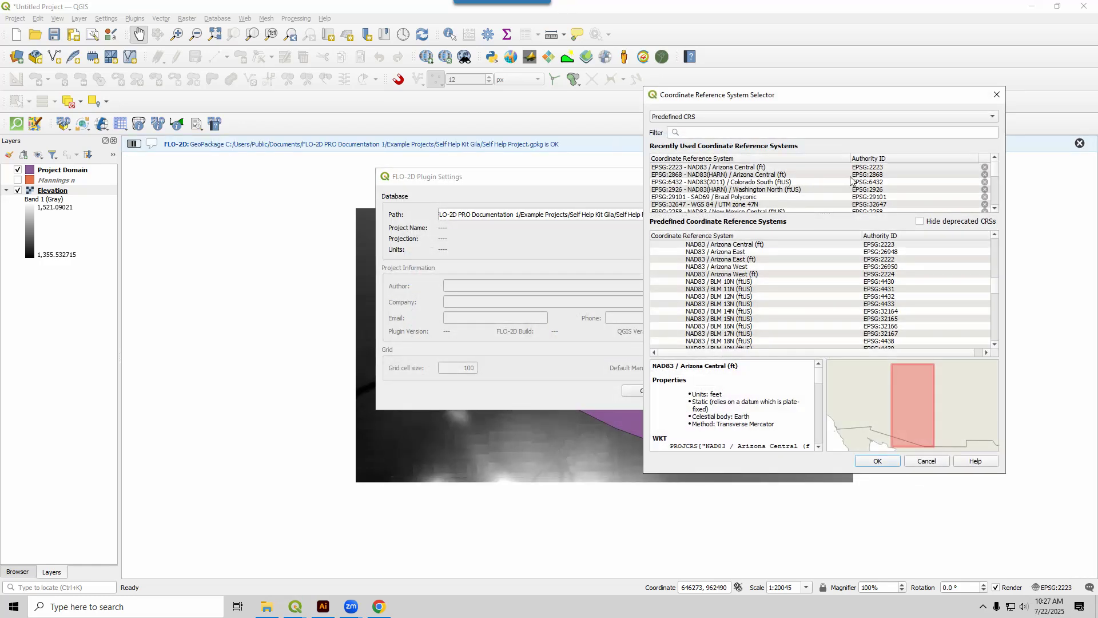
pyautogui.click(861, 167)
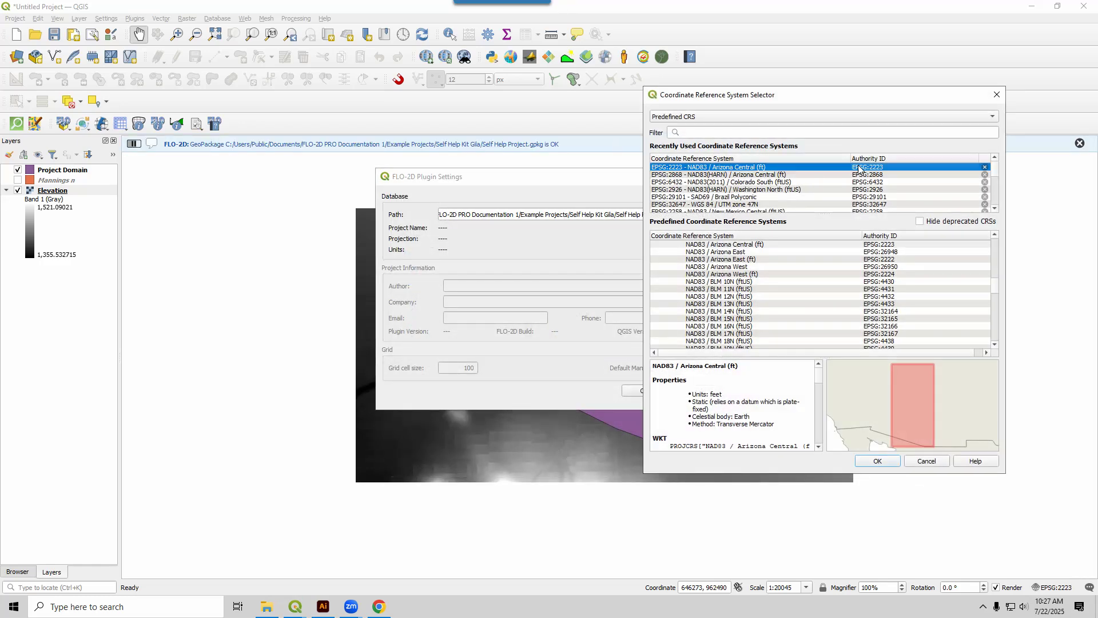
pyautogui.click(891, 463)
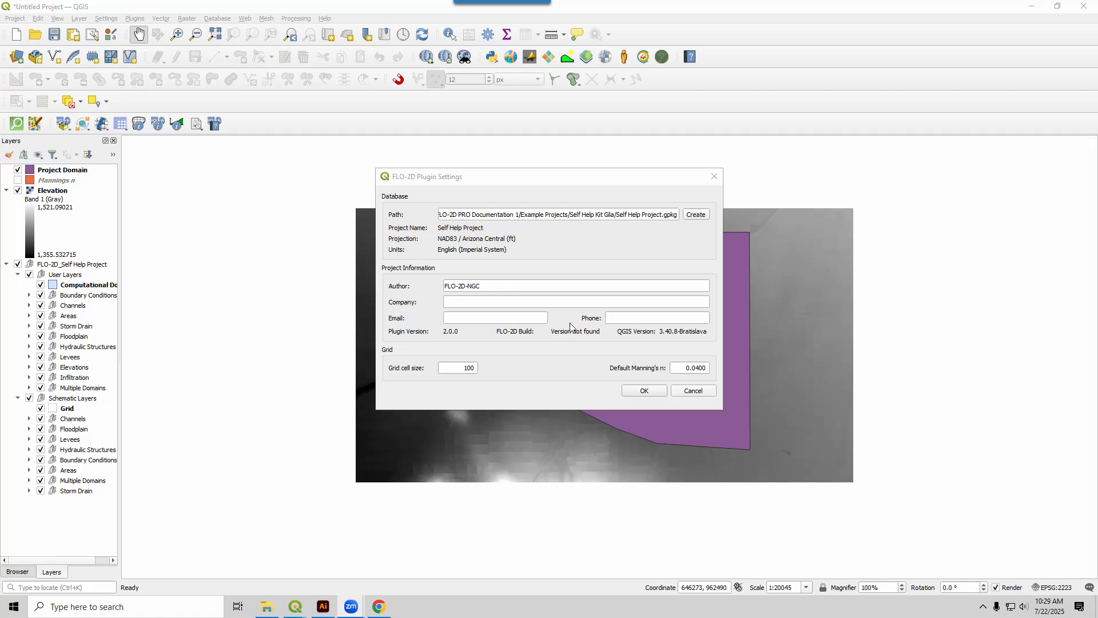
# Check the grid cell size and default Manning's n, and accept the FLO-2D plugin settings.
pyautogui.moveTo(443, 368); pyautogui.dragTo(478, 369)
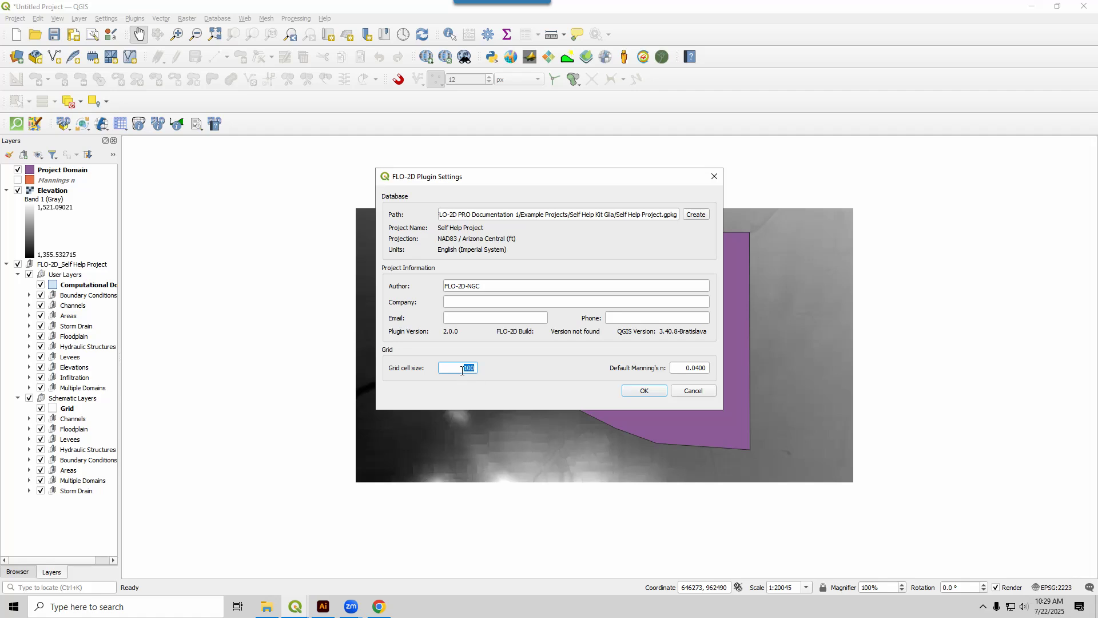
pyautogui.moveTo(680, 368); pyautogui.dragTo(711, 368)
pyautogui.click(645, 391)
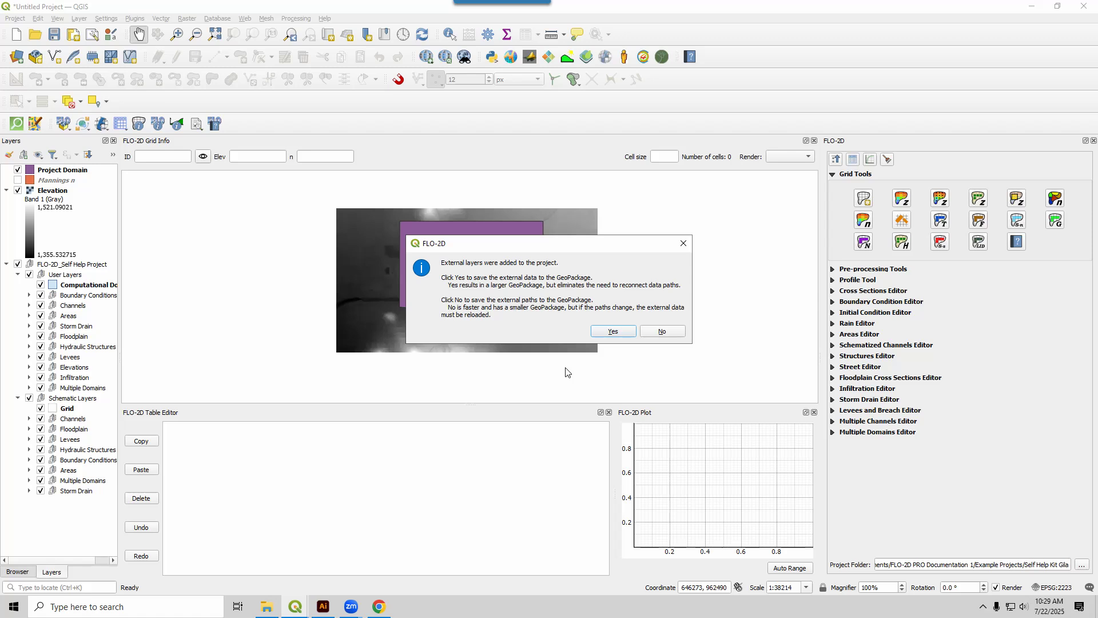
# Save the external Elevation and Mannings n layers into the project GeoPackage, and hide Mannings n on the map.
pyautogui.click(612, 331)
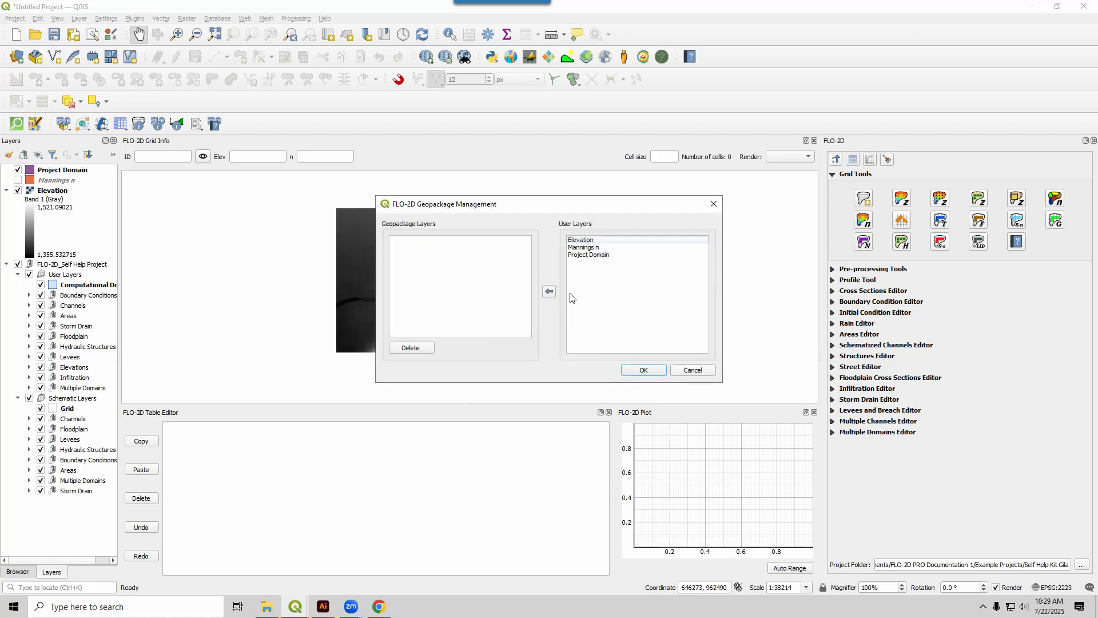
pyautogui.click(584, 247)
pyautogui.keyDown('ctrl'); pyautogui.click(585, 240); pyautogui.keyUp('ctrl')
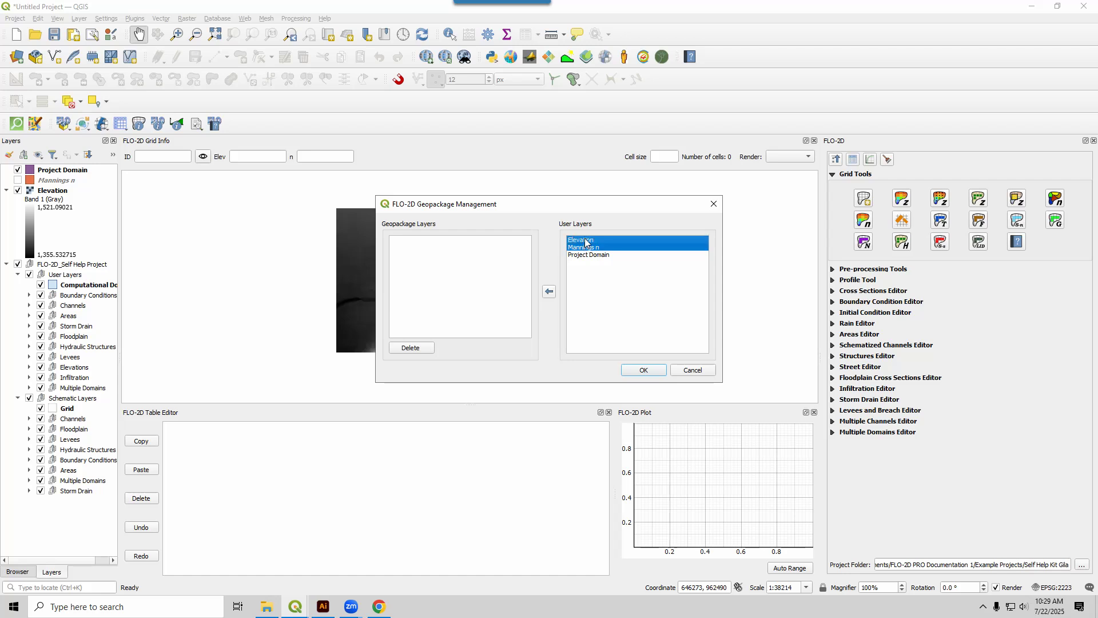
pyautogui.click(550, 290)
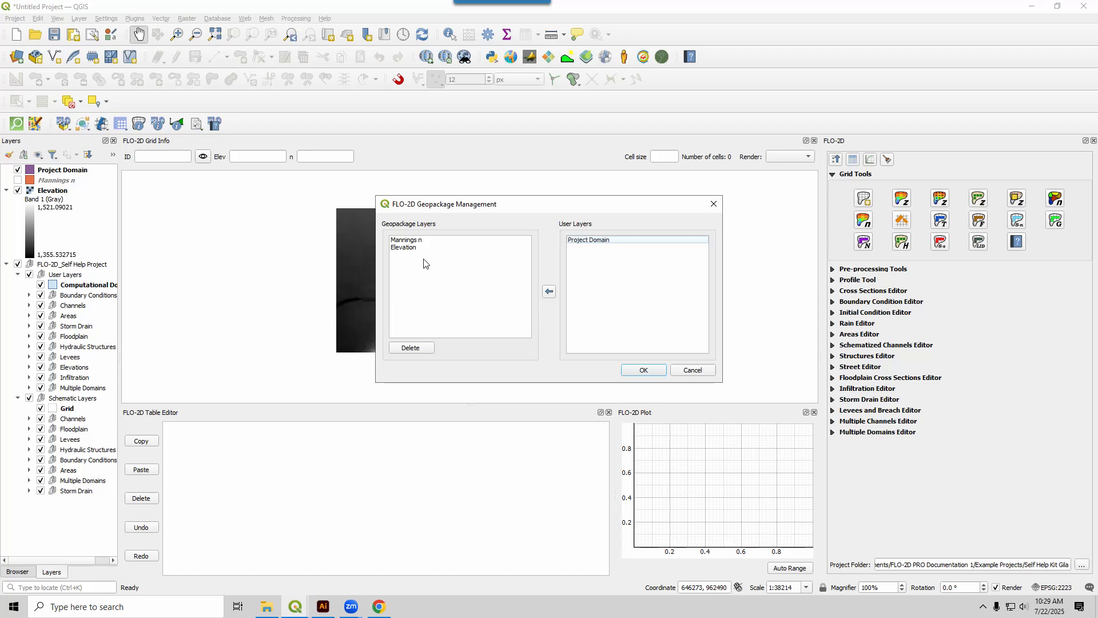
pyautogui.click(643, 371)
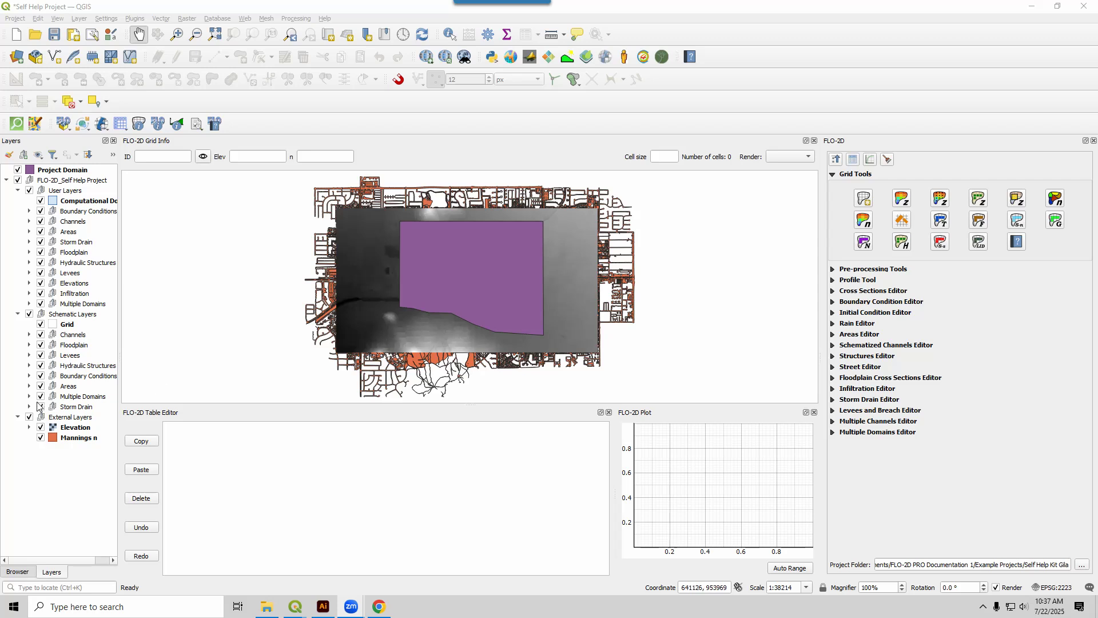
pyautogui.click(41, 438)
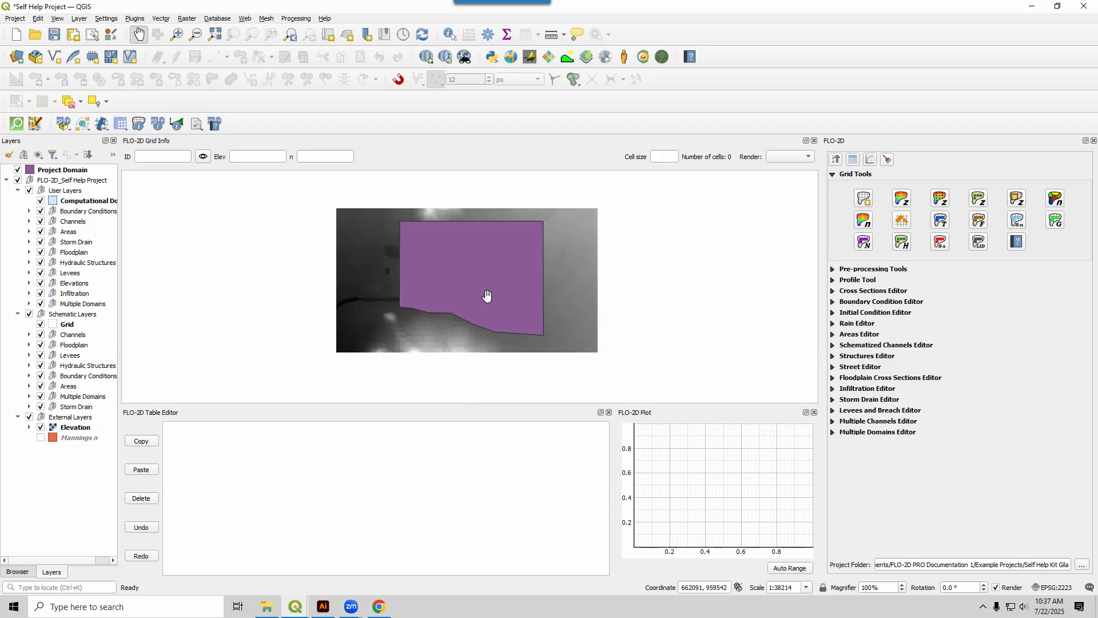
# Create the grid from the external Project Domain polygon layer, using cell_size as the cell size field.
pyautogui.click(832, 174)
pyautogui.click(832, 174)
pyautogui.click(864, 199)
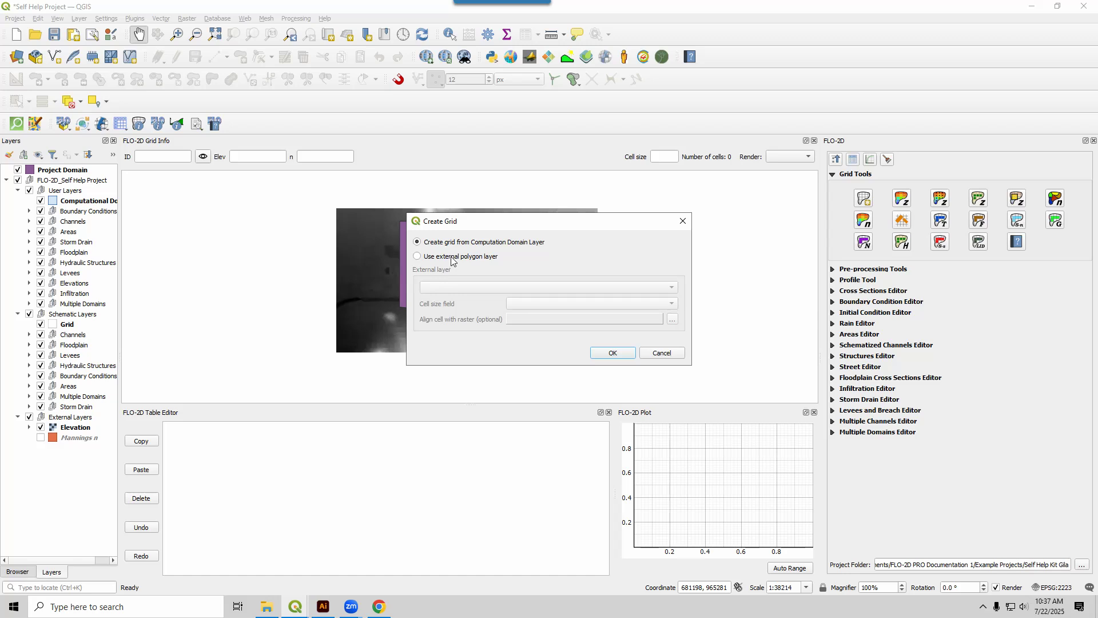
pyautogui.click(452, 257)
pyautogui.click(447, 288)
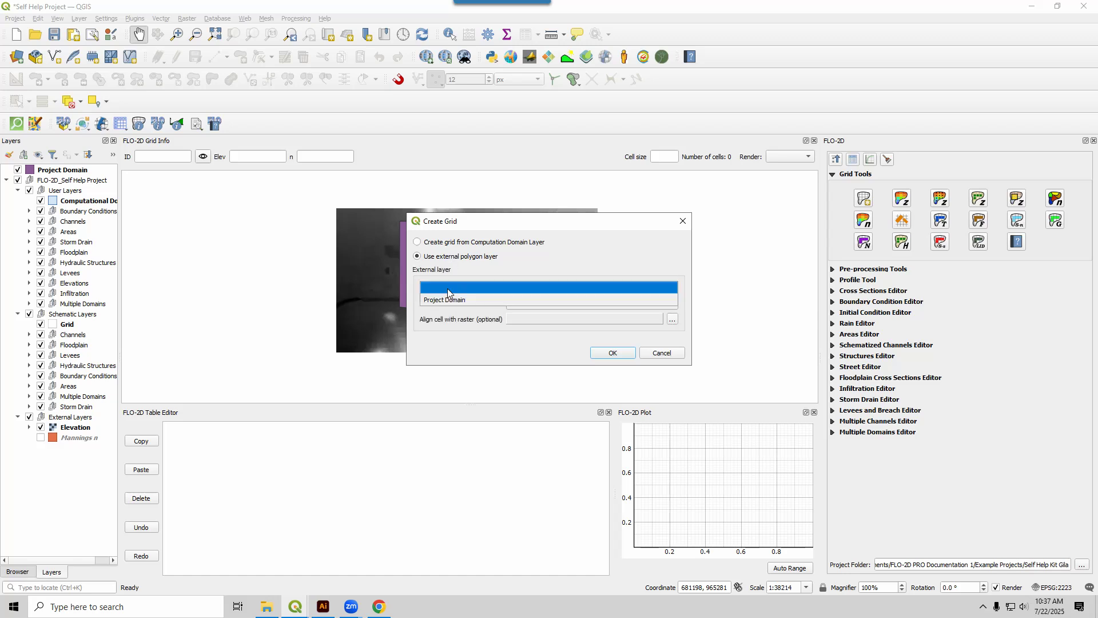
pyautogui.click(447, 300)
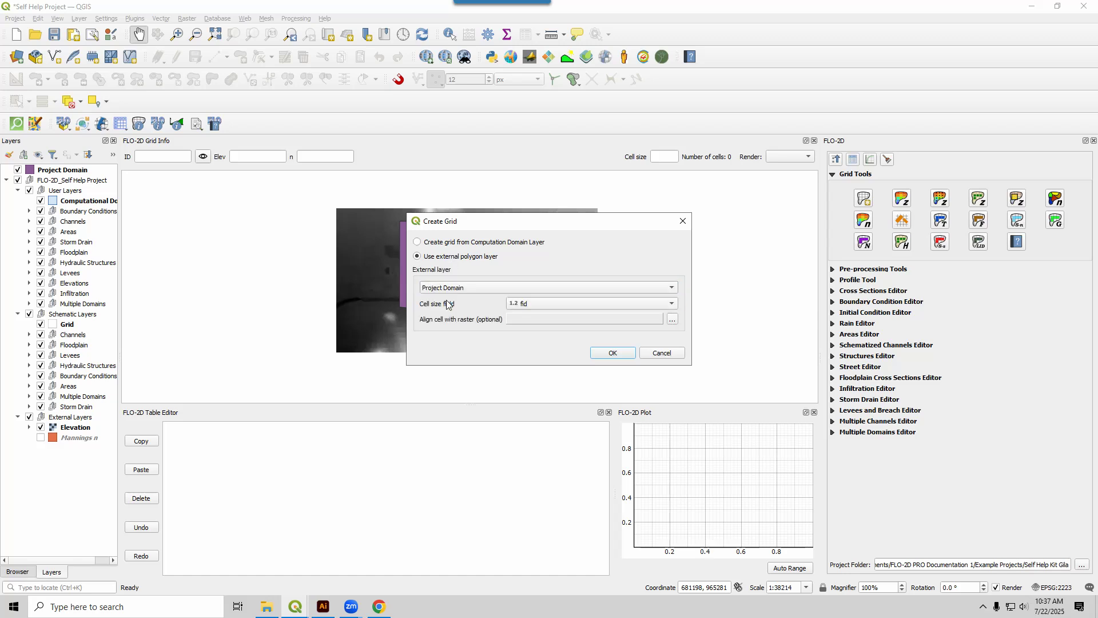
pyautogui.click(551, 306)
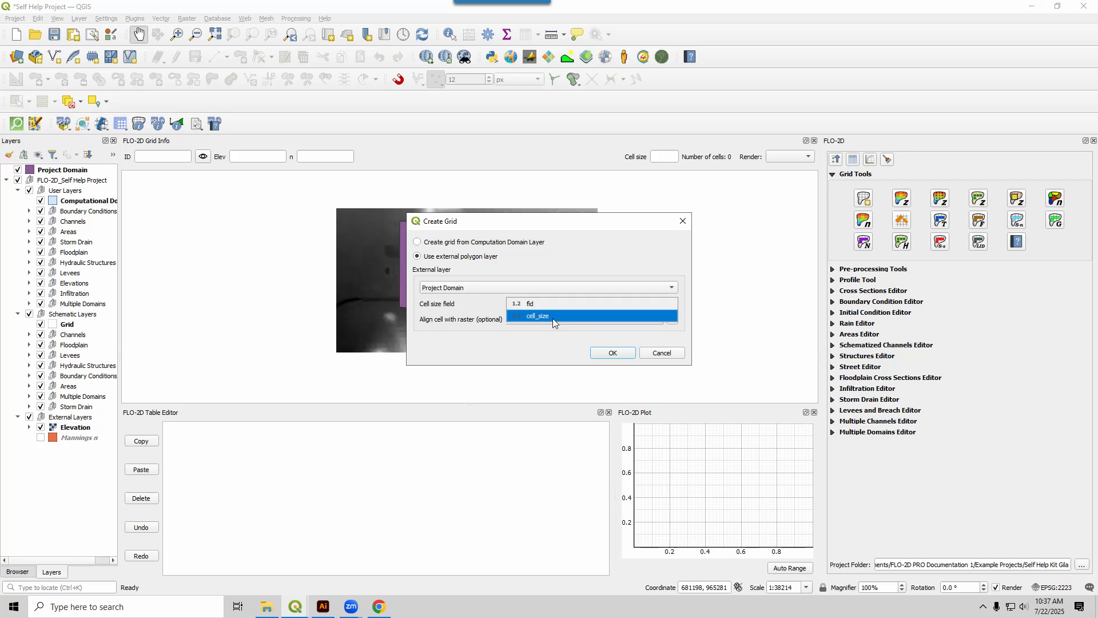
pyautogui.click(553, 318)
pyautogui.click(607, 352)
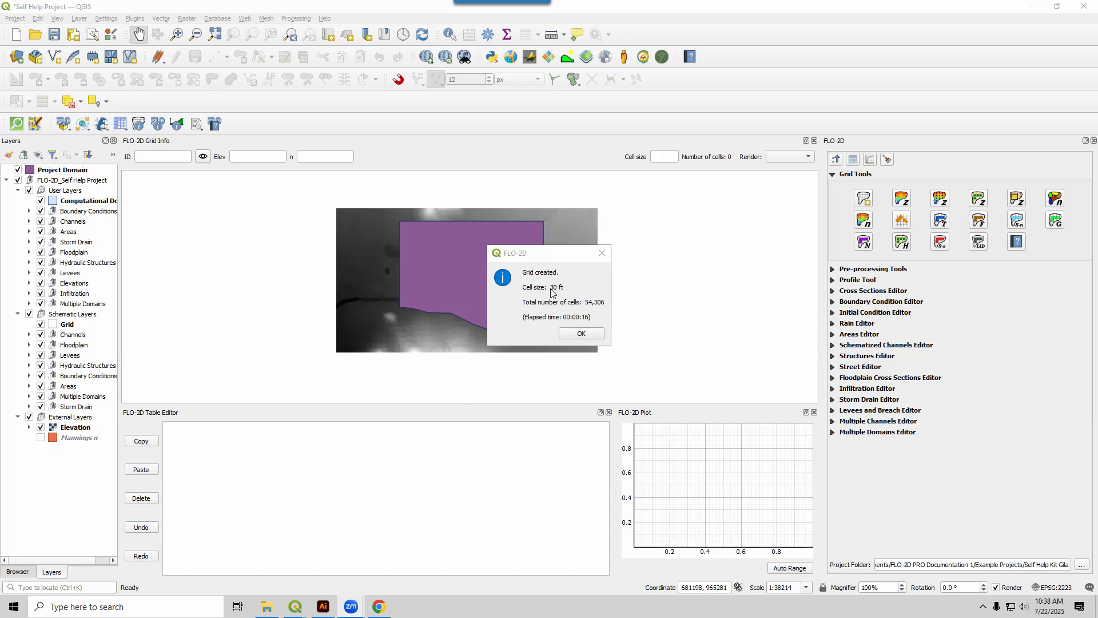
pyautogui.click(588, 335)
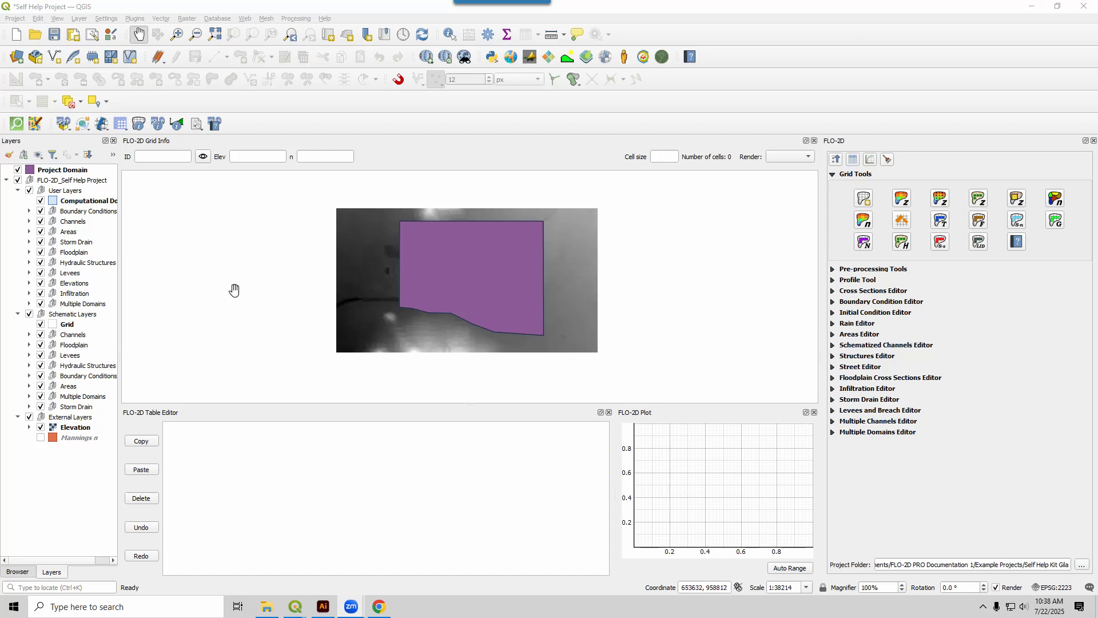
# Remove the Project Domain layer from the project.
pyautogui.click(49, 171)
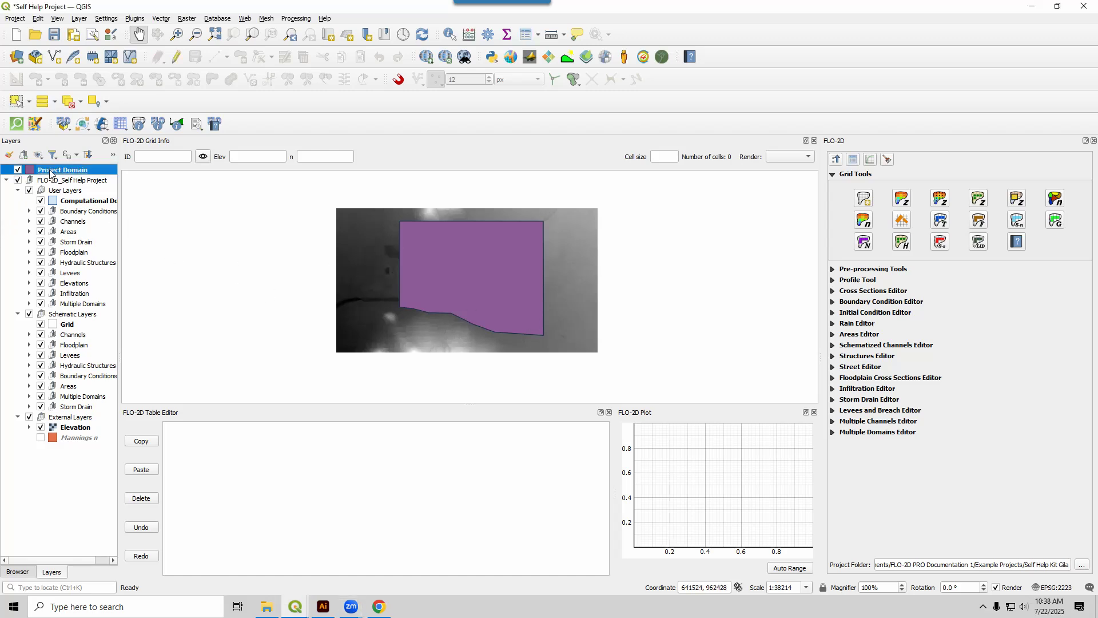
pyautogui.rightClick(50, 172)
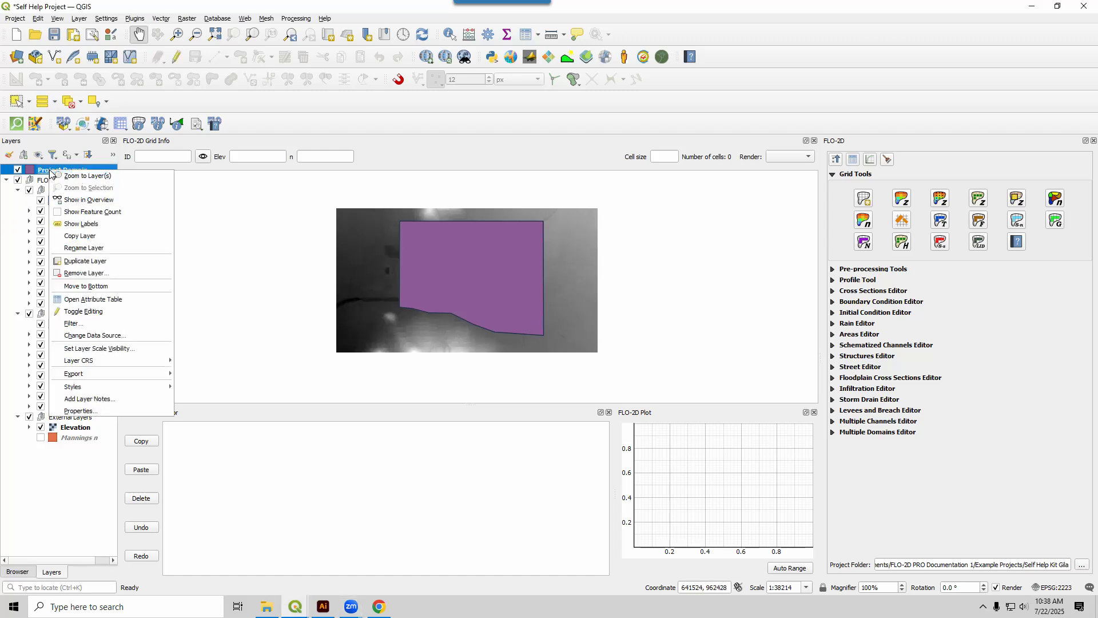
pyautogui.click(76, 274)
pyautogui.click(536, 317)
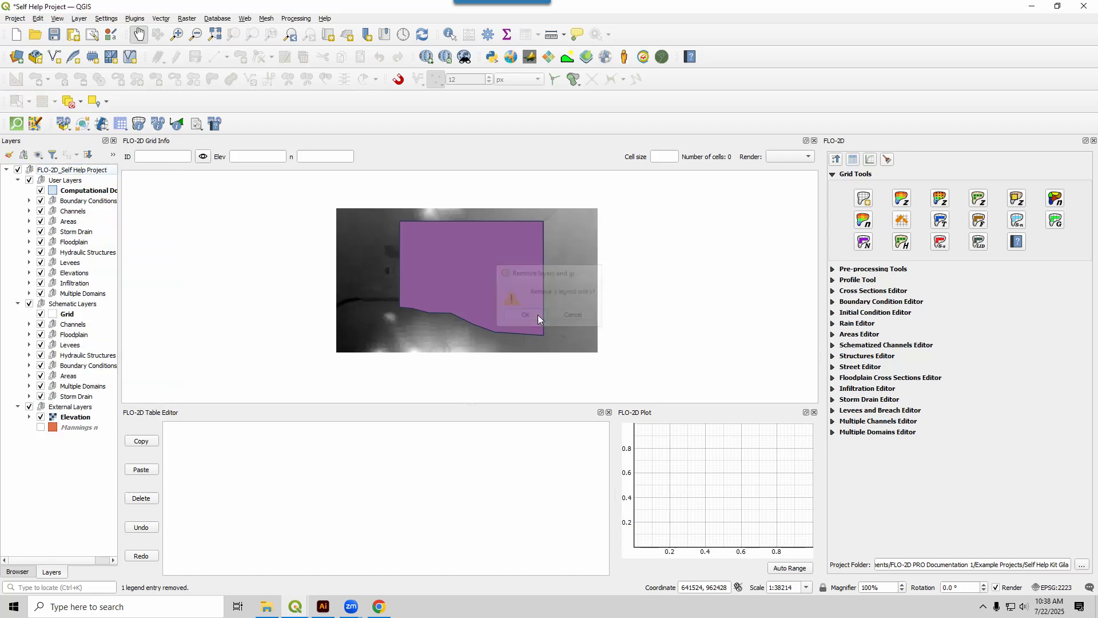
# Examine the grid cells near the upper-left corner of the Computational Domain, and fit the map view to that layer.
pyautogui.click(103, 191)
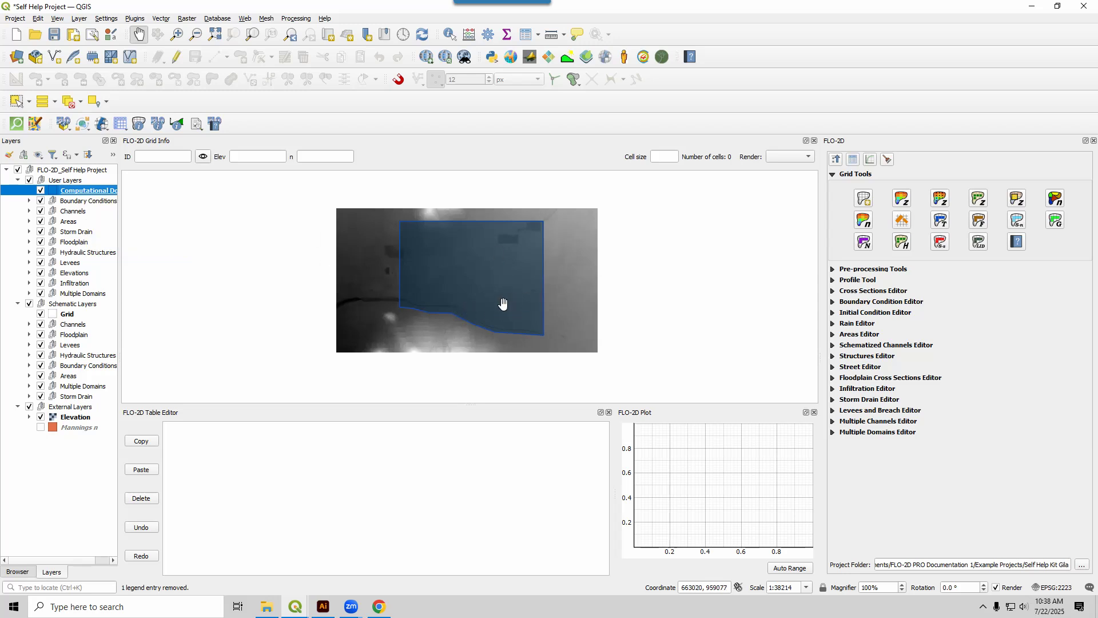
pyautogui.scroll(1, 408, 234)
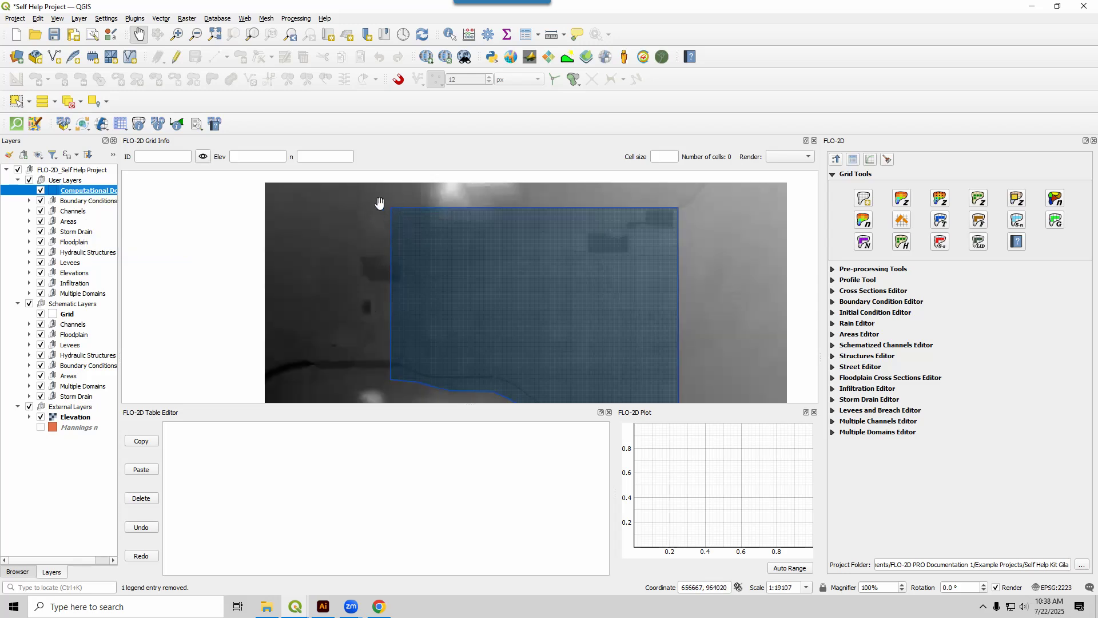
pyautogui.scroll(2, 383, 207)
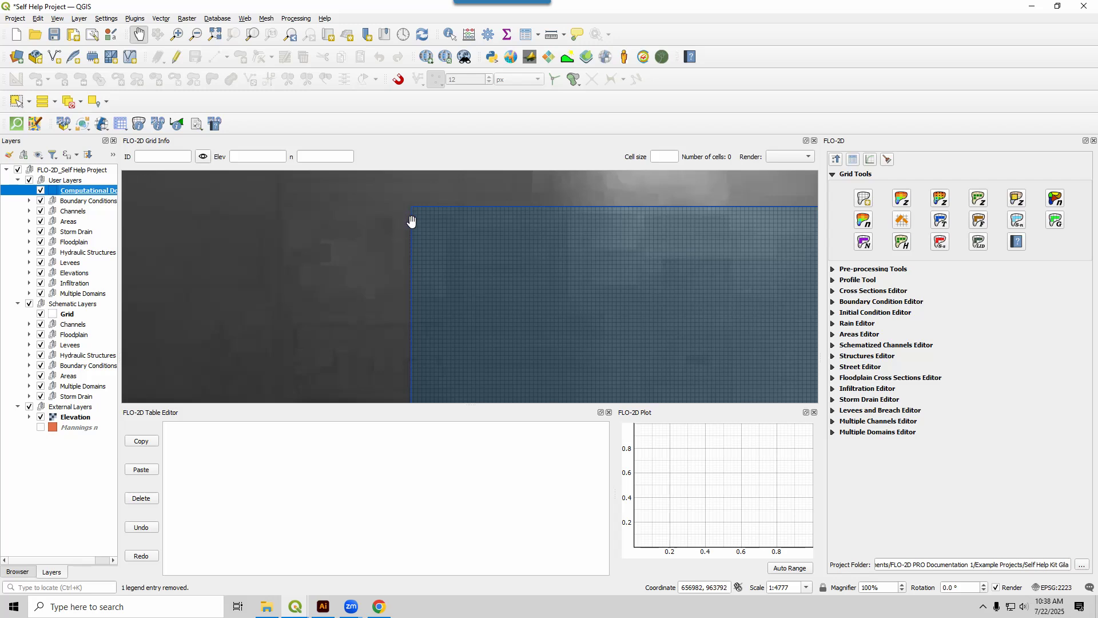
pyautogui.scroll(-1, 389, 280)
pyautogui.scroll(-1, 386, 280)
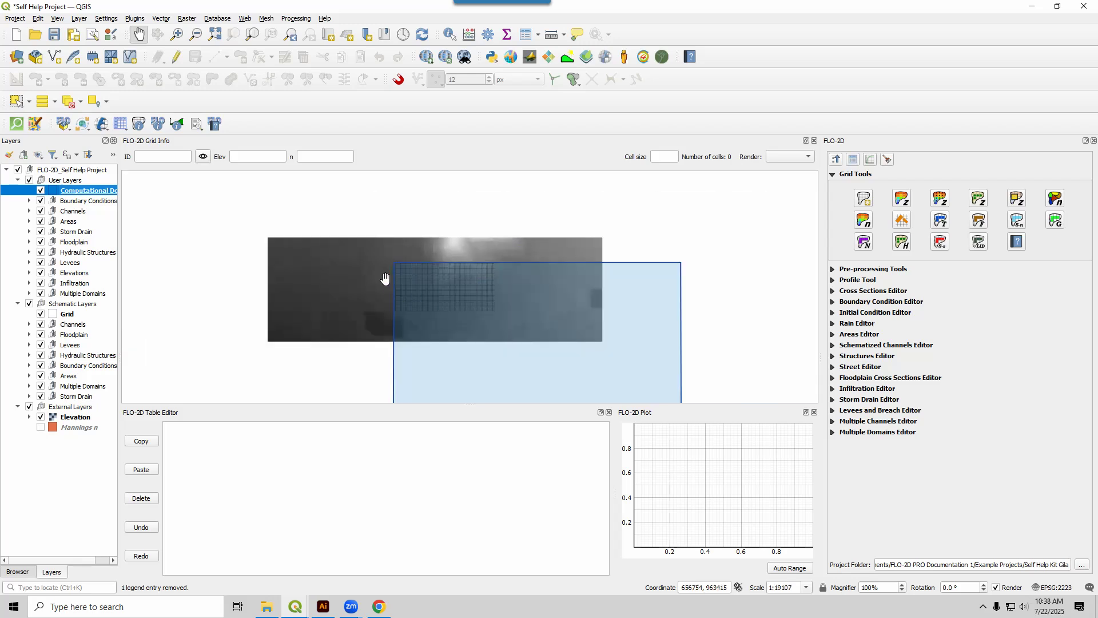
pyautogui.scroll(-1, 579, 311)
pyautogui.moveTo(578, 312); pyautogui.dragTo(498, 256)
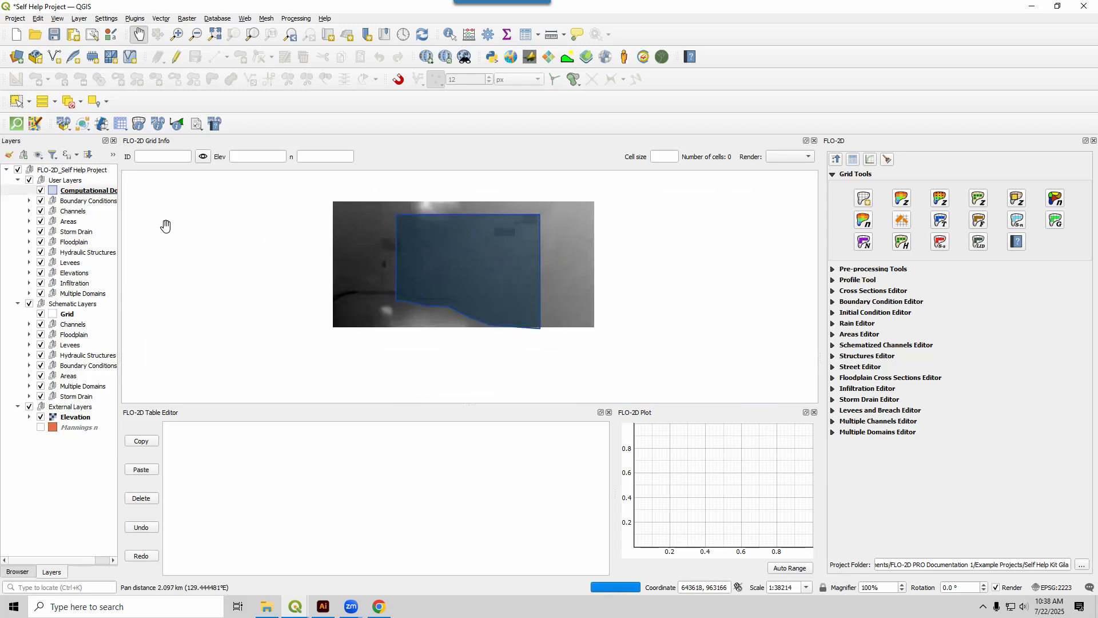
pyautogui.click(103, 191)
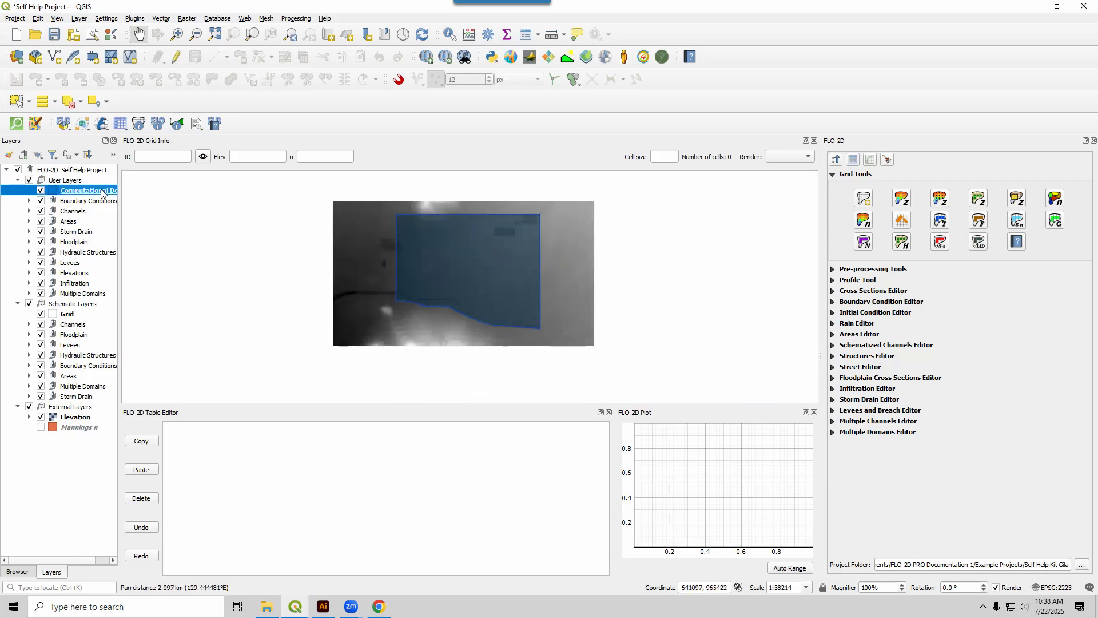
pyautogui.click(254, 36)
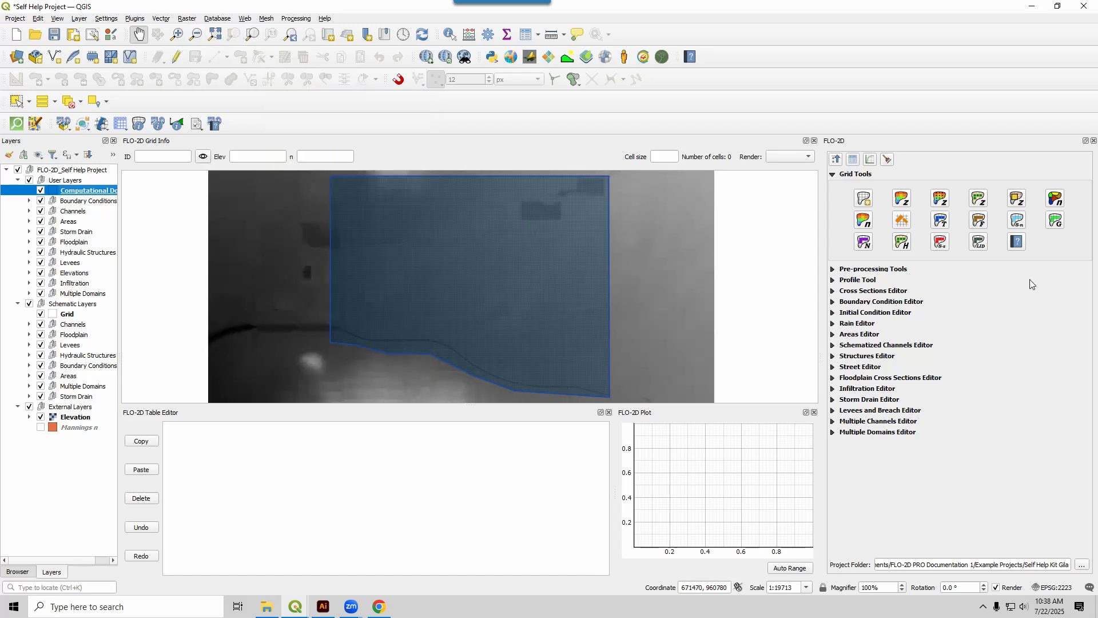
# Sample grid elevations from the Elevation raster using the Average of all non-NODATA pixels resampling algorithm.
pyautogui.click(903, 199)
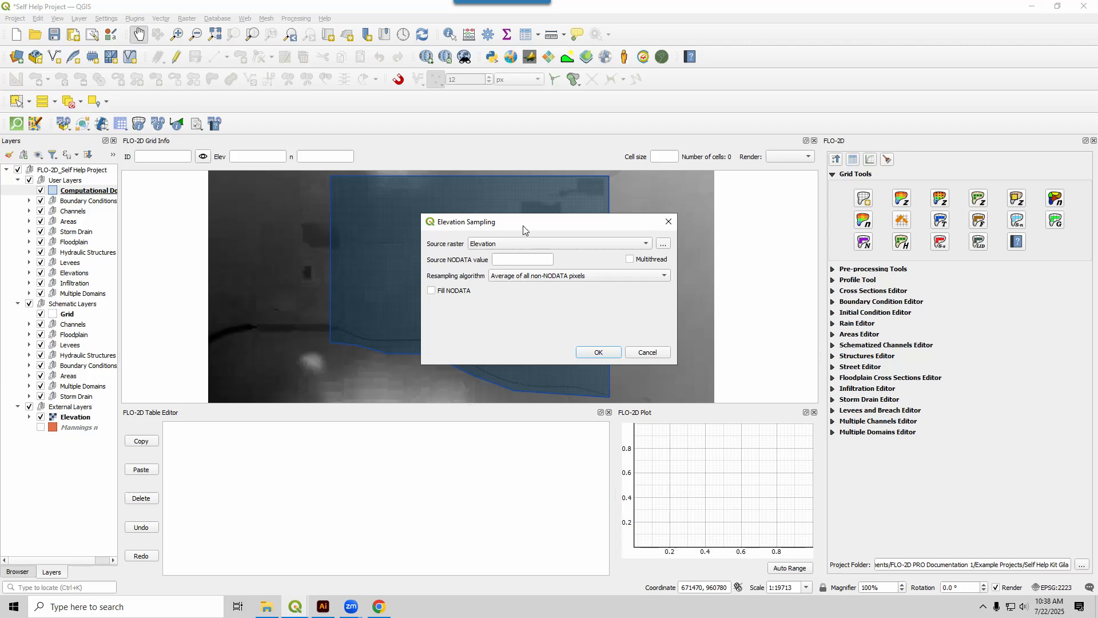
pyautogui.click(520, 278)
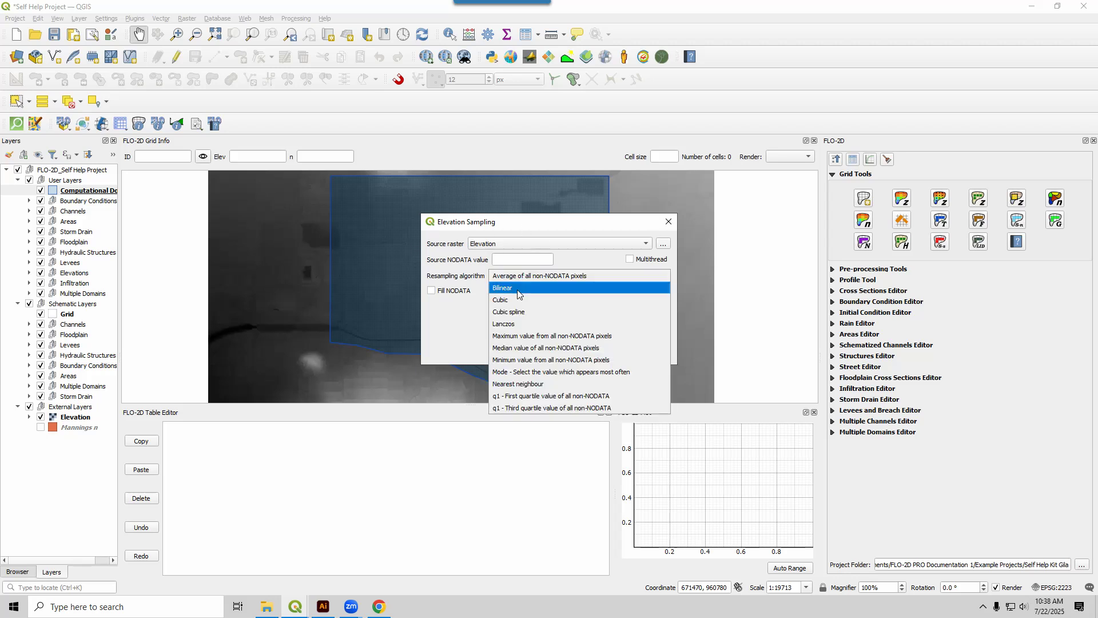
pyautogui.click(500, 279)
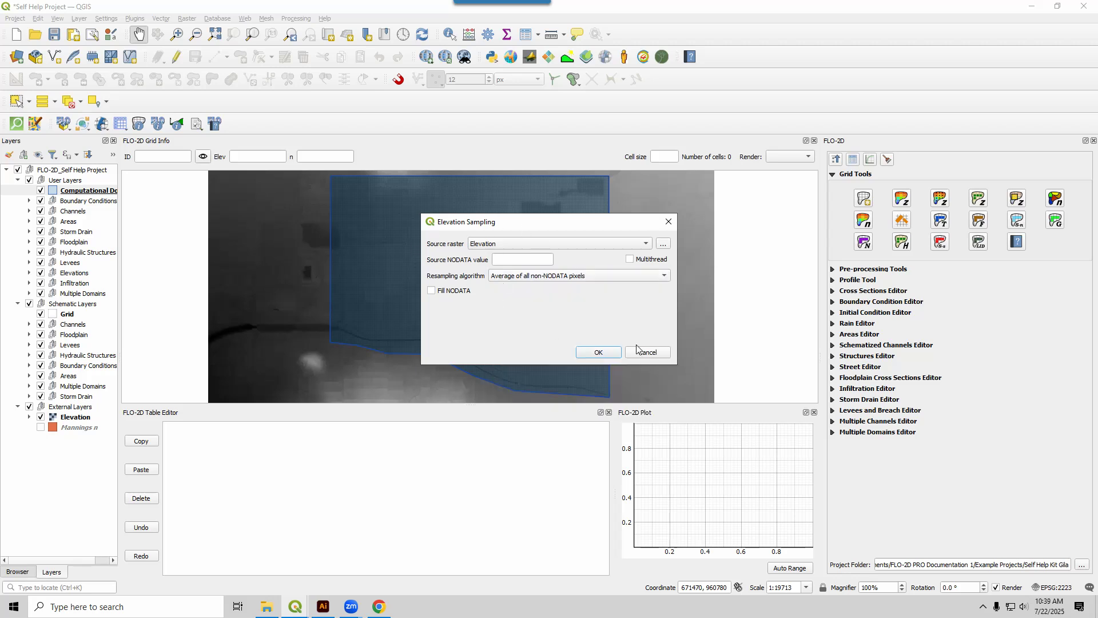
pyautogui.click(599, 354)
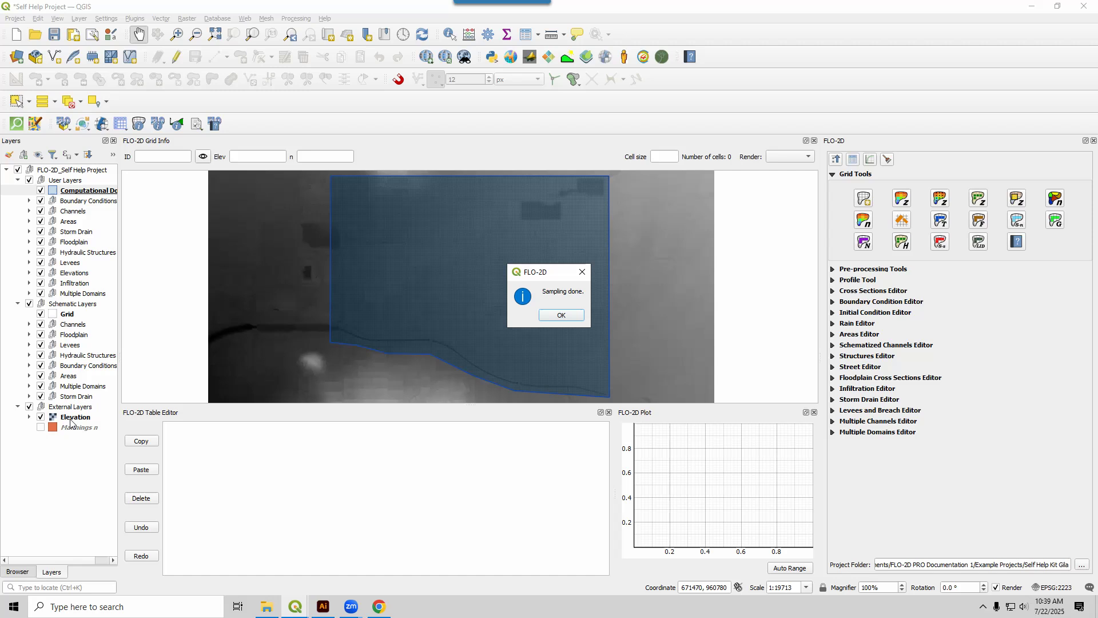
# Finish the elevation sampling and render the grid by Elevation.
pyautogui.click(561, 316)
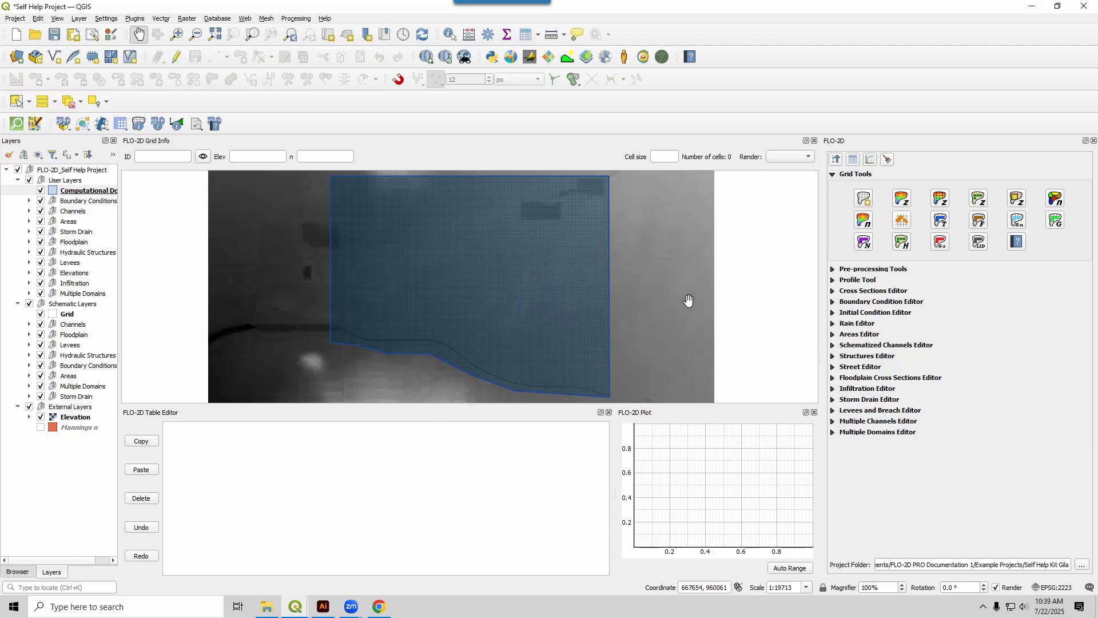
pyautogui.click(790, 157)
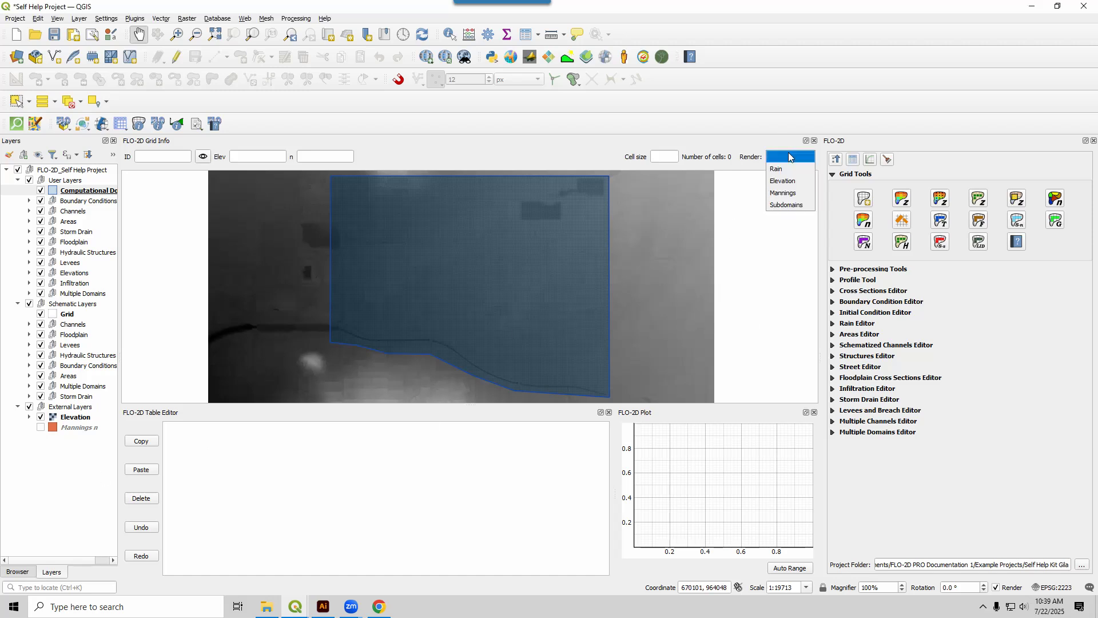
pyautogui.click(791, 181)
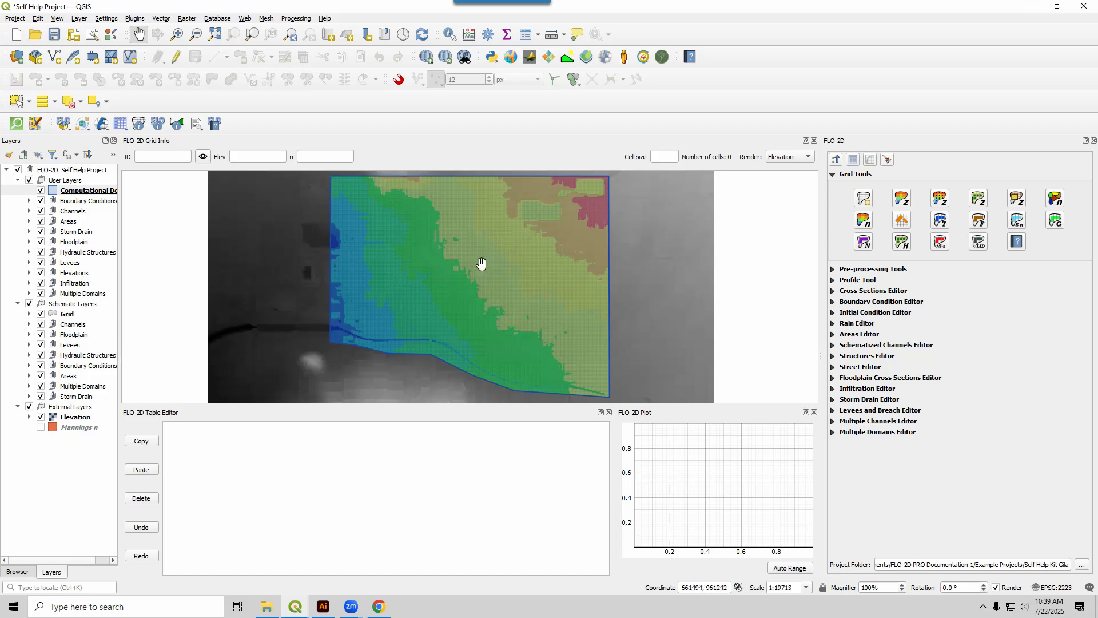
# Inspect the ID, elevation, n-value and cell size of a grid cell in the domain's northwest part, and clear the grid rendering.
pyautogui.click(139, 124)
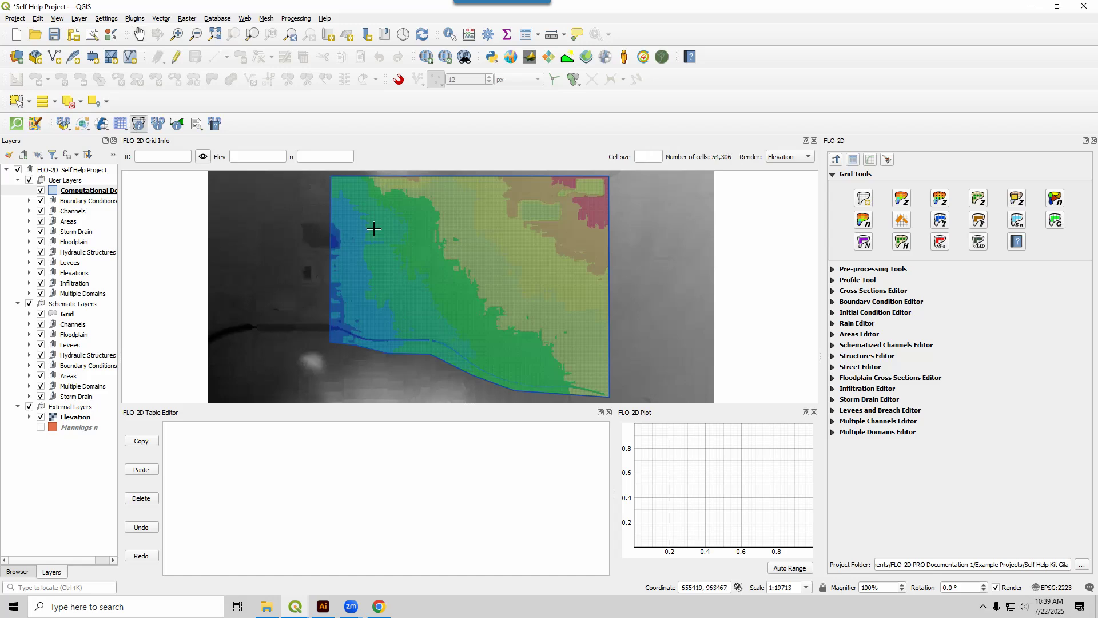
pyautogui.click(383, 229)
pyautogui.moveTo(651, 157); pyautogui.dragTo(633, 161)
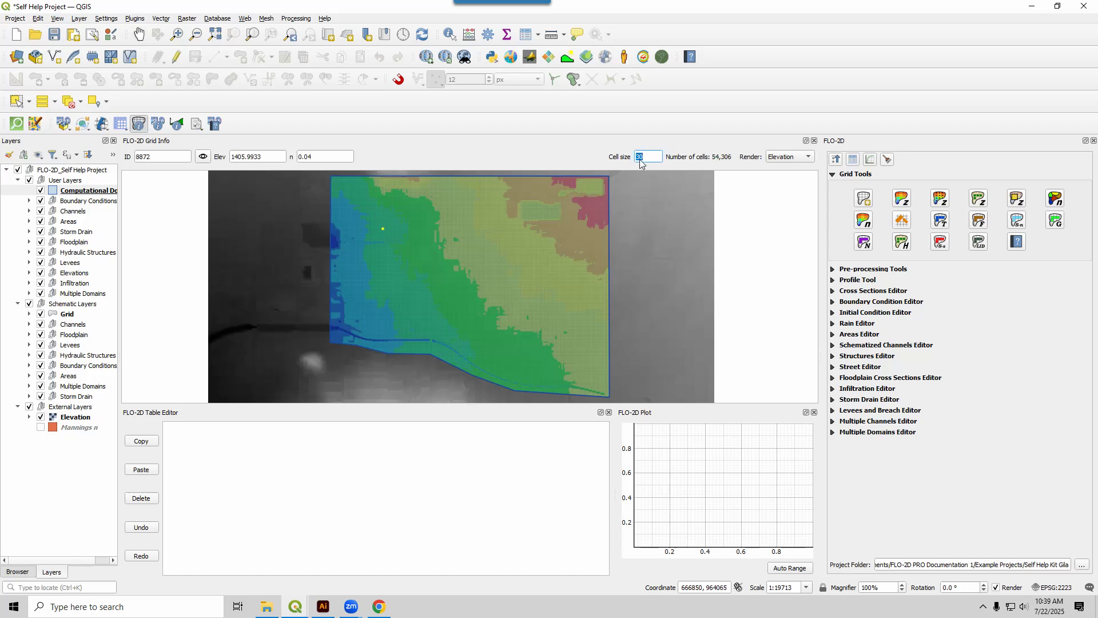
pyautogui.doubleClick(172, 157)
pyautogui.doubleClick(273, 159)
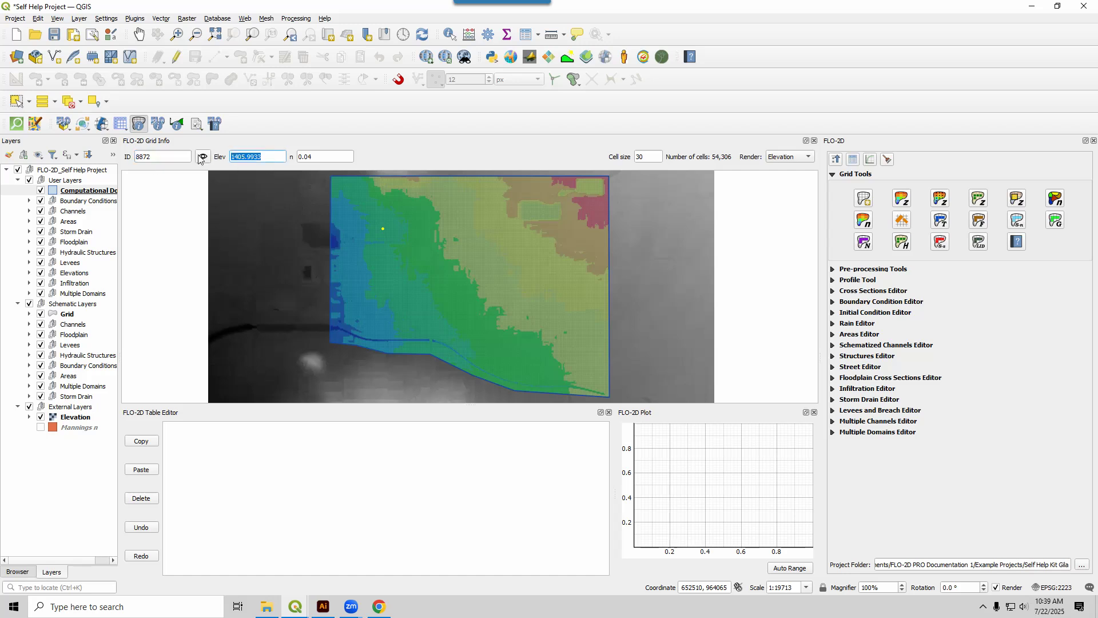
pyautogui.doubleClick(315, 158)
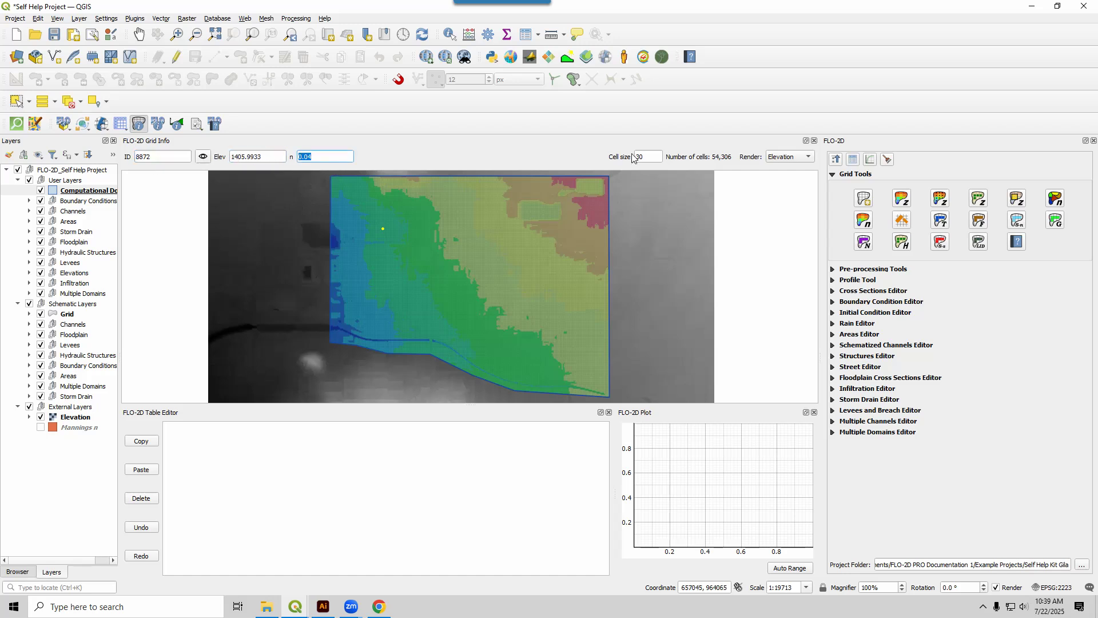
pyautogui.doubleClick(651, 158)
pyautogui.click(793, 157)
pyautogui.click(793, 141)
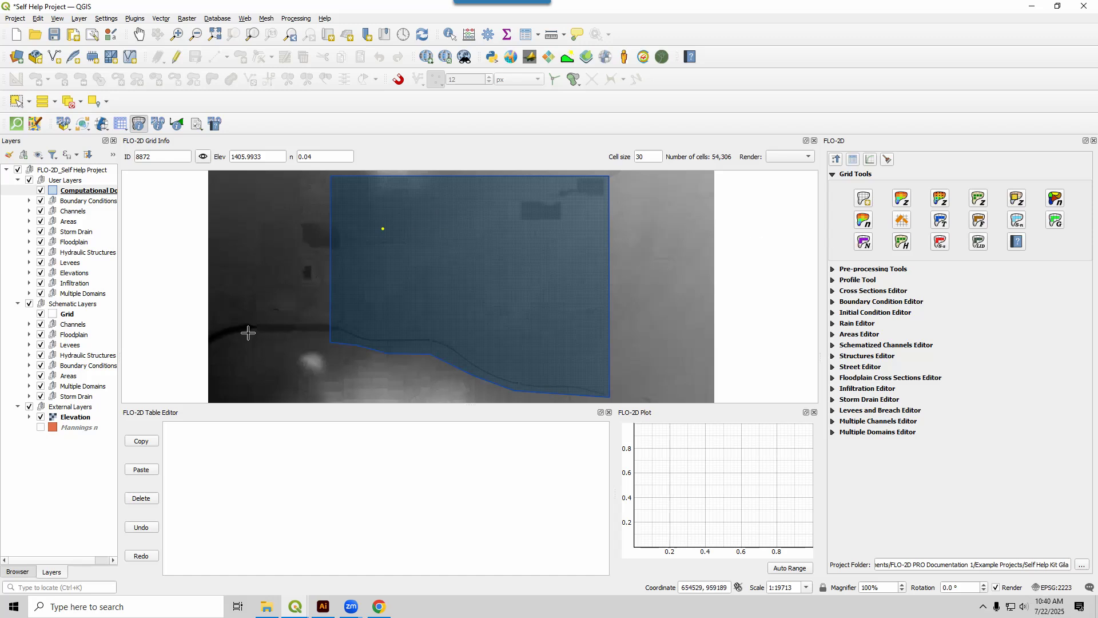
# Sample roughness for all grid elements from field n of the Mannings n layer using Centroid point sample, and hide that layer.
pyautogui.click(41, 428)
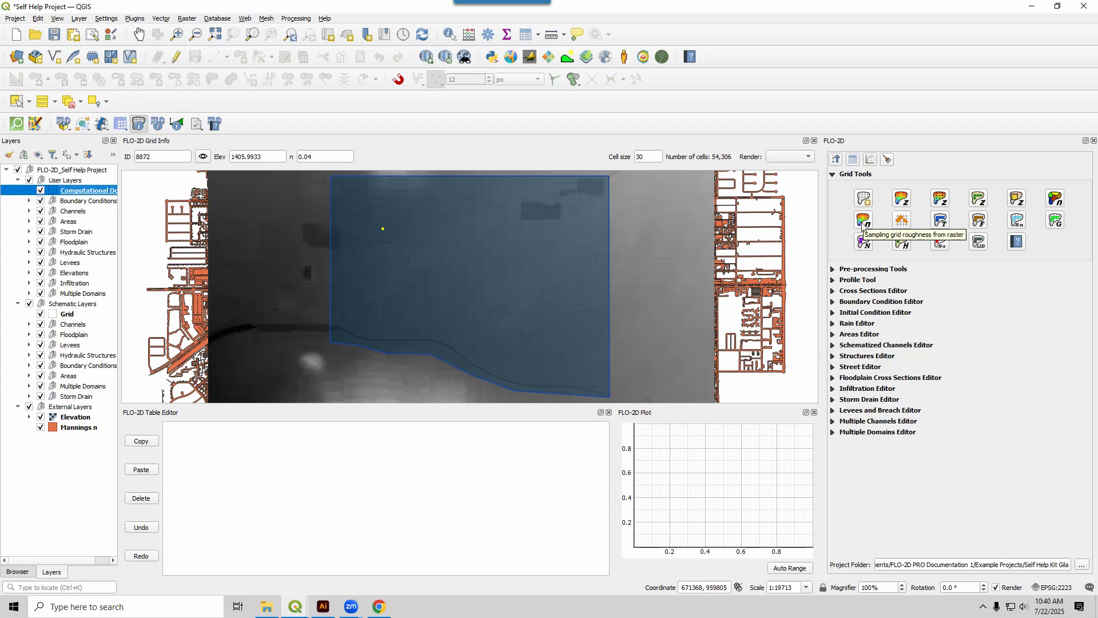
pyautogui.click(1055, 199)
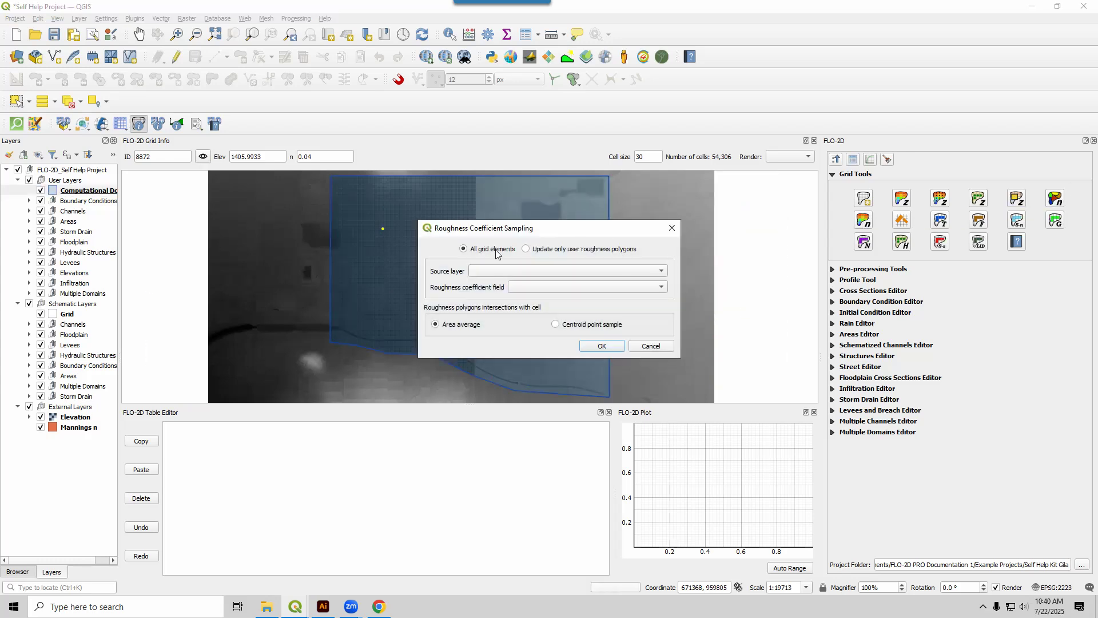
pyautogui.click(477, 272)
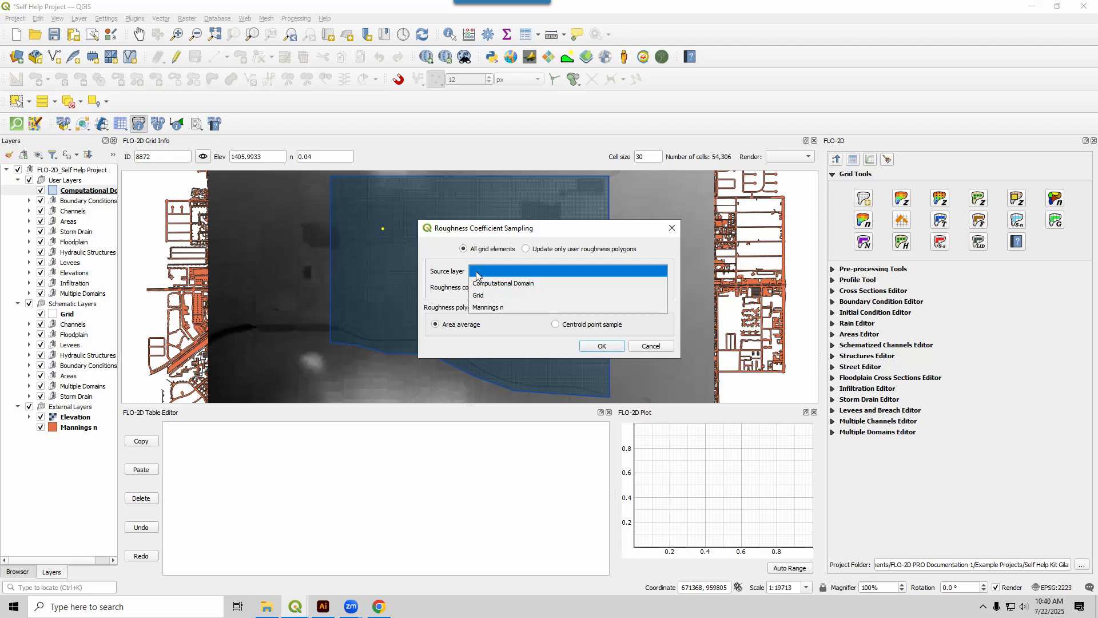
pyautogui.click(485, 307)
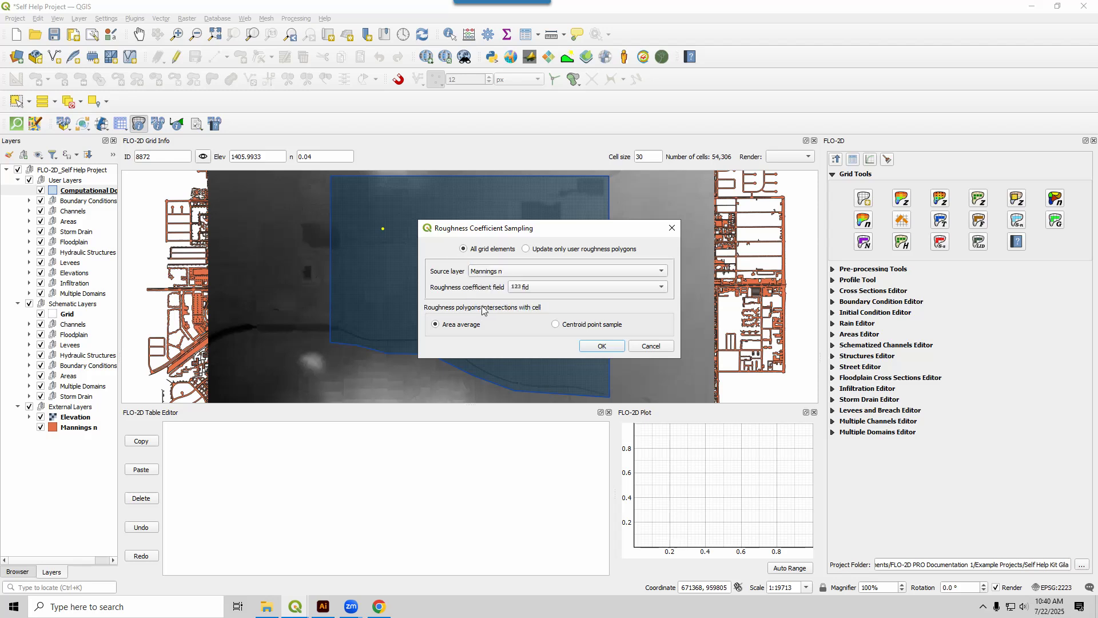
pyautogui.click(536, 290)
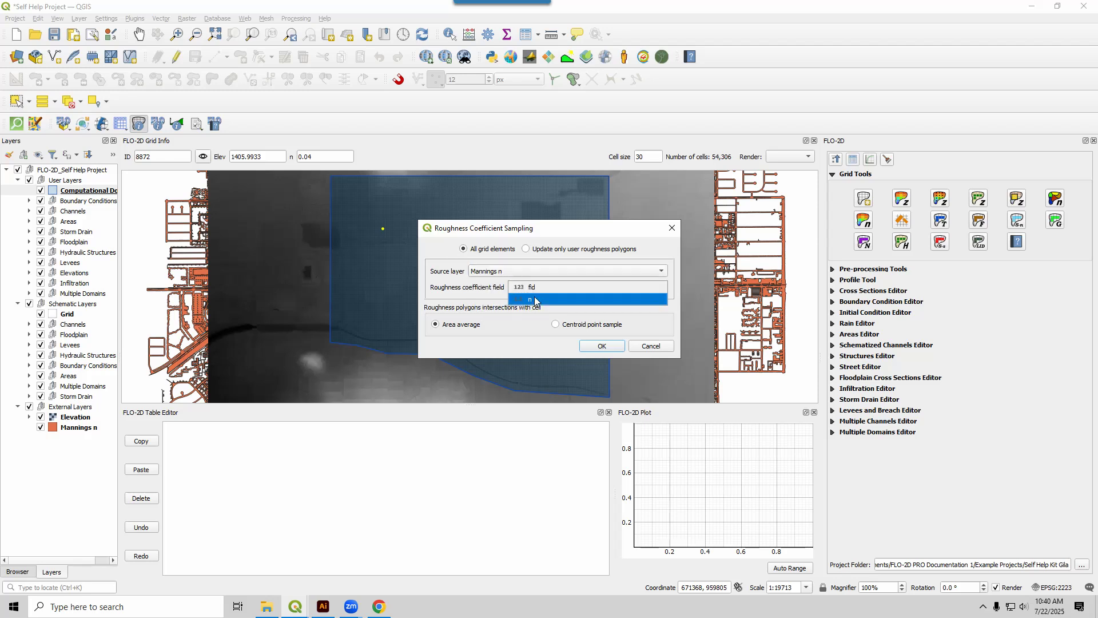
pyautogui.click(523, 300)
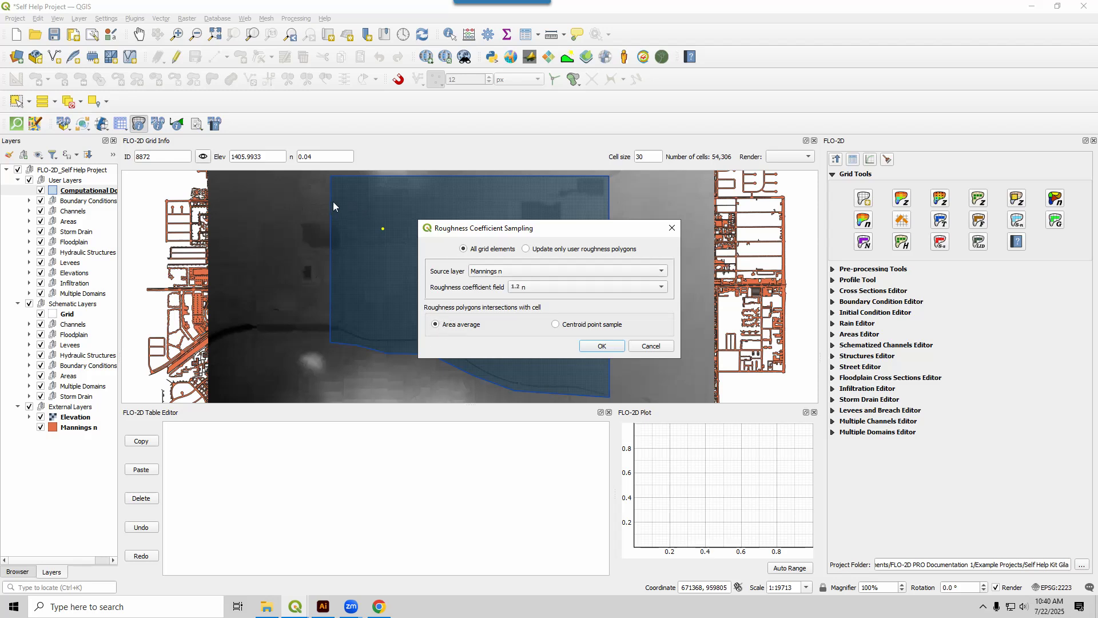
pyautogui.click(559, 325)
pyautogui.click(597, 345)
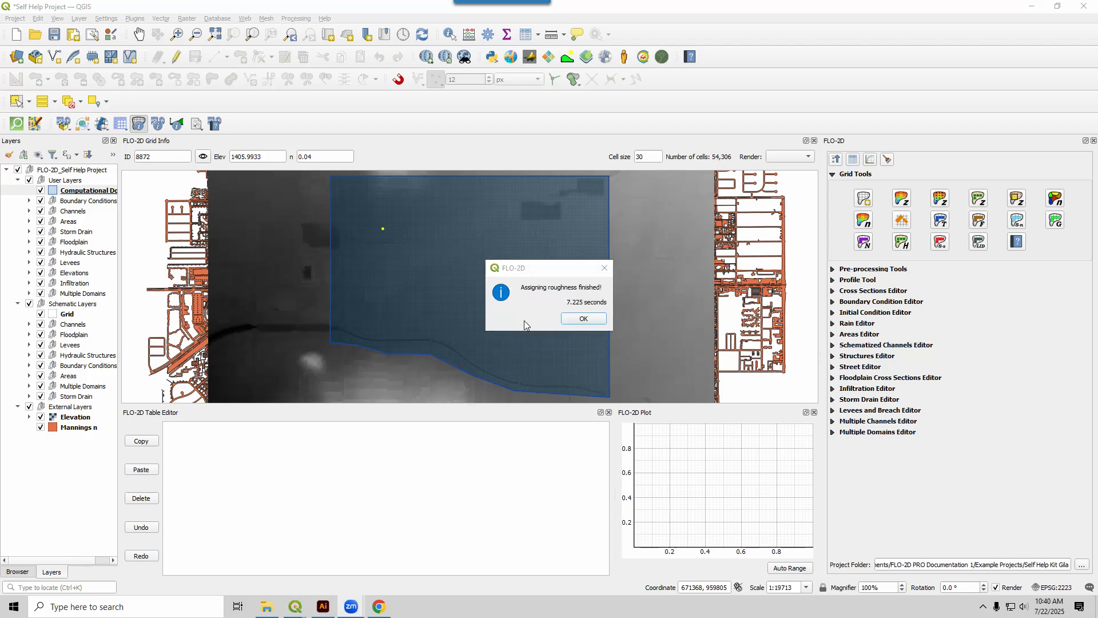
pyautogui.click(583, 318)
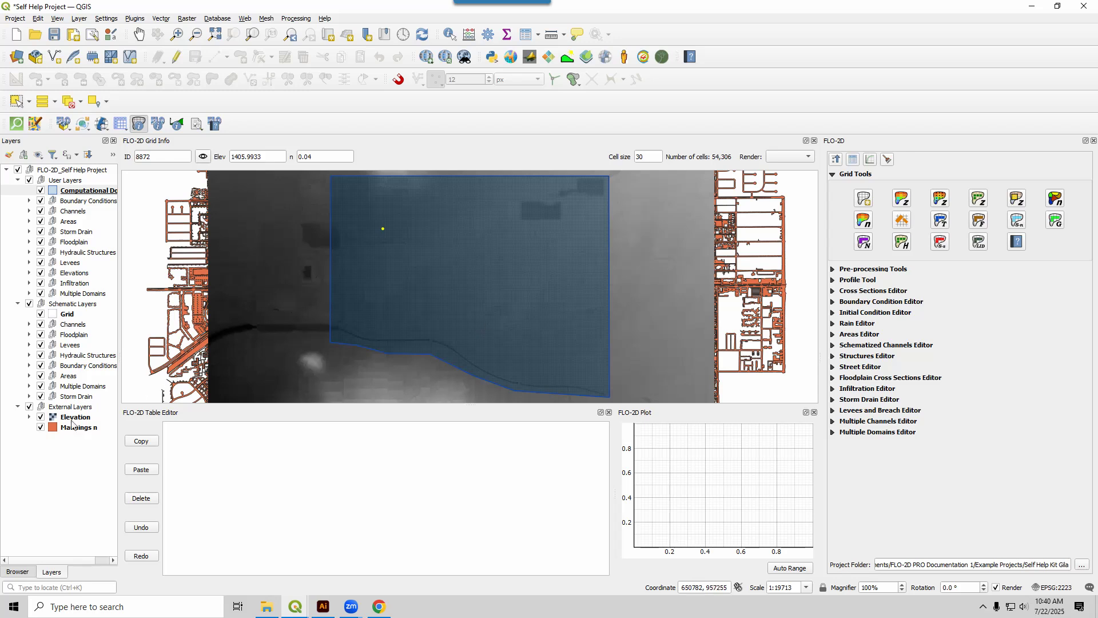
pyautogui.click(41, 428)
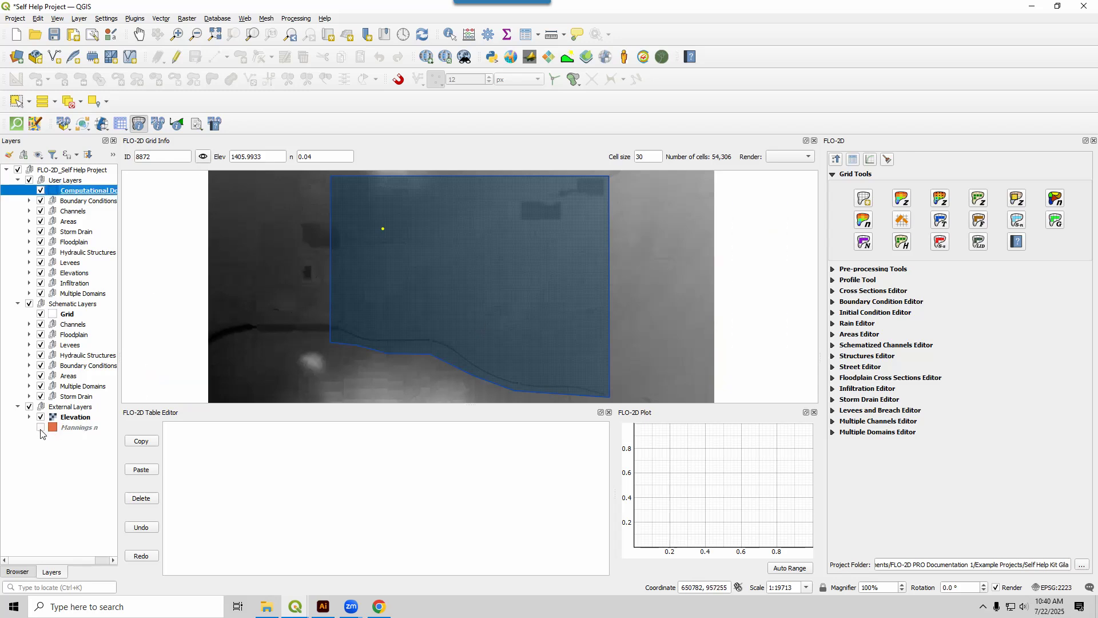
# Change the Elevation layer's symbology render type to Hillshade and dismiss the Python error message.
pyautogui.click(73, 418)
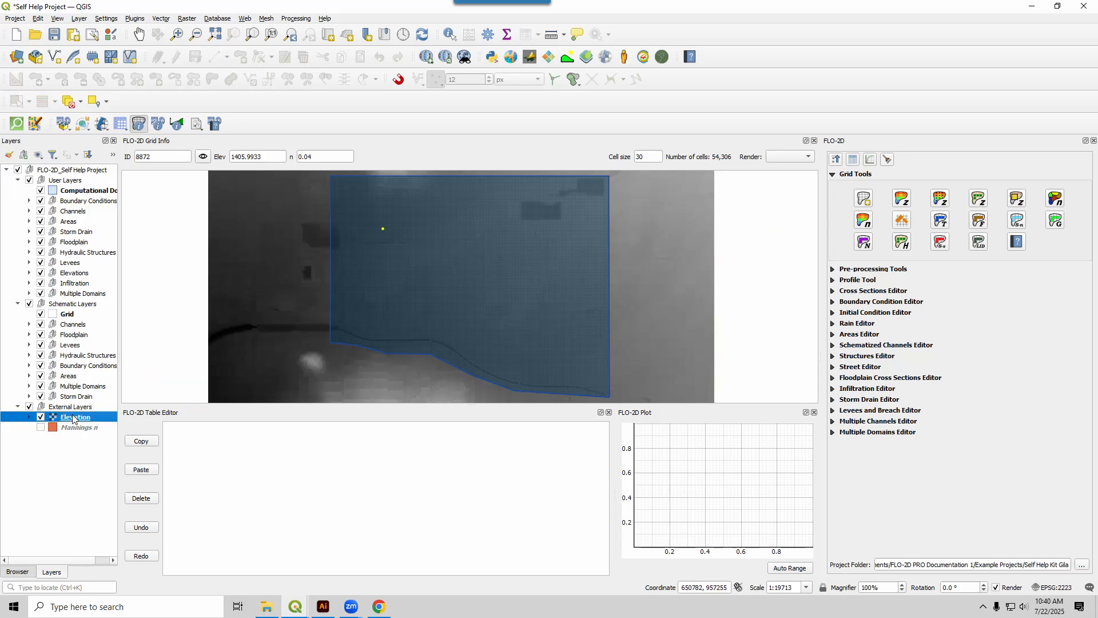
pyautogui.doubleClick(73, 418)
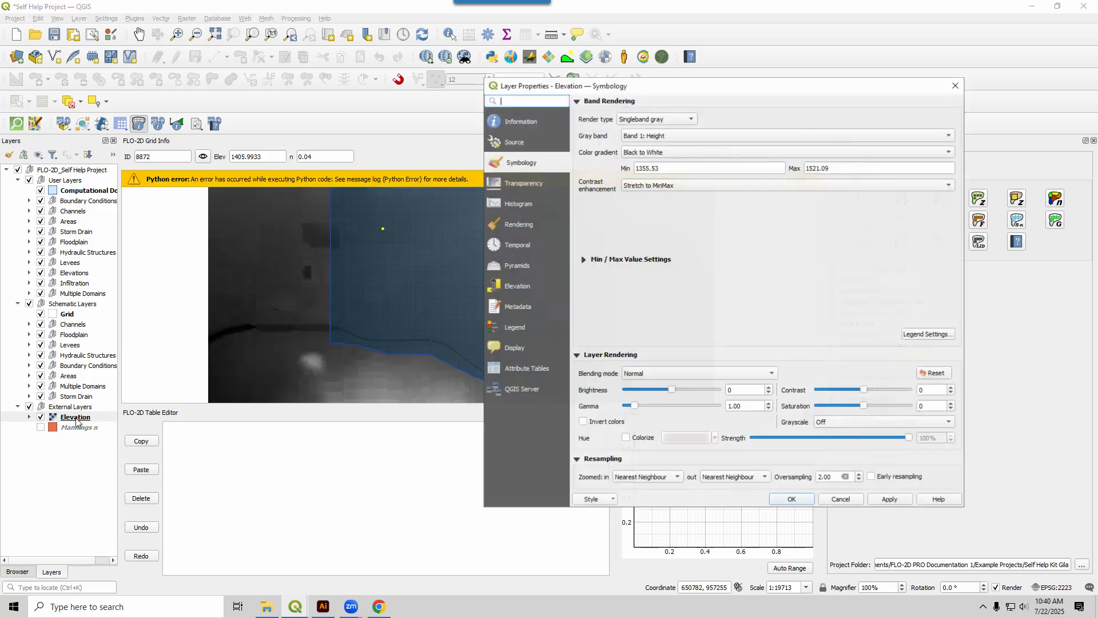
pyautogui.click(659, 110)
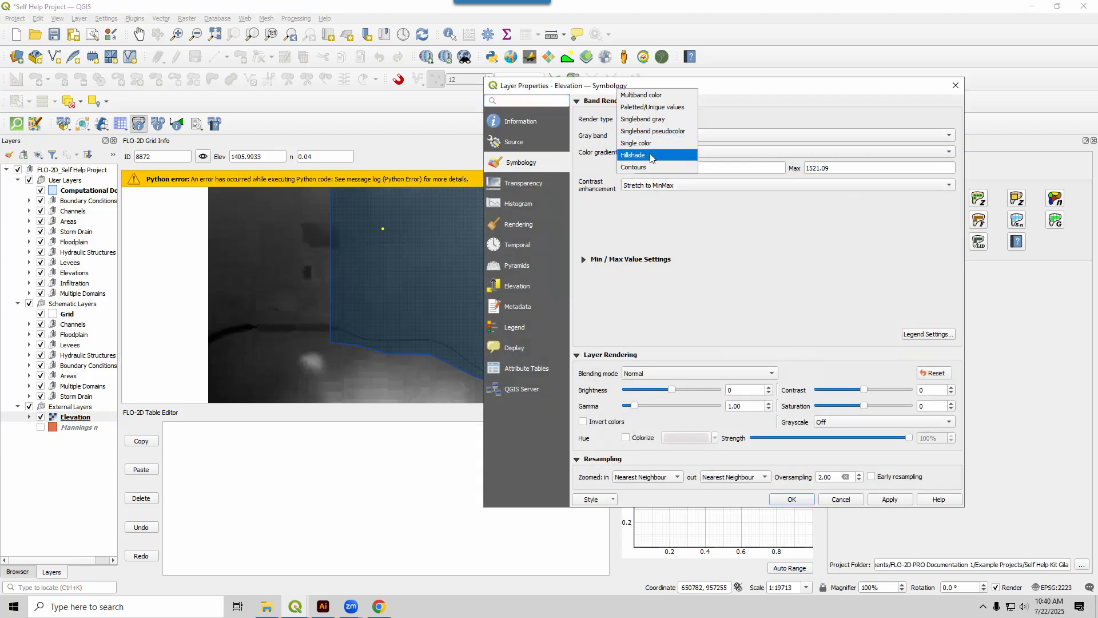
pyautogui.click(649, 153)
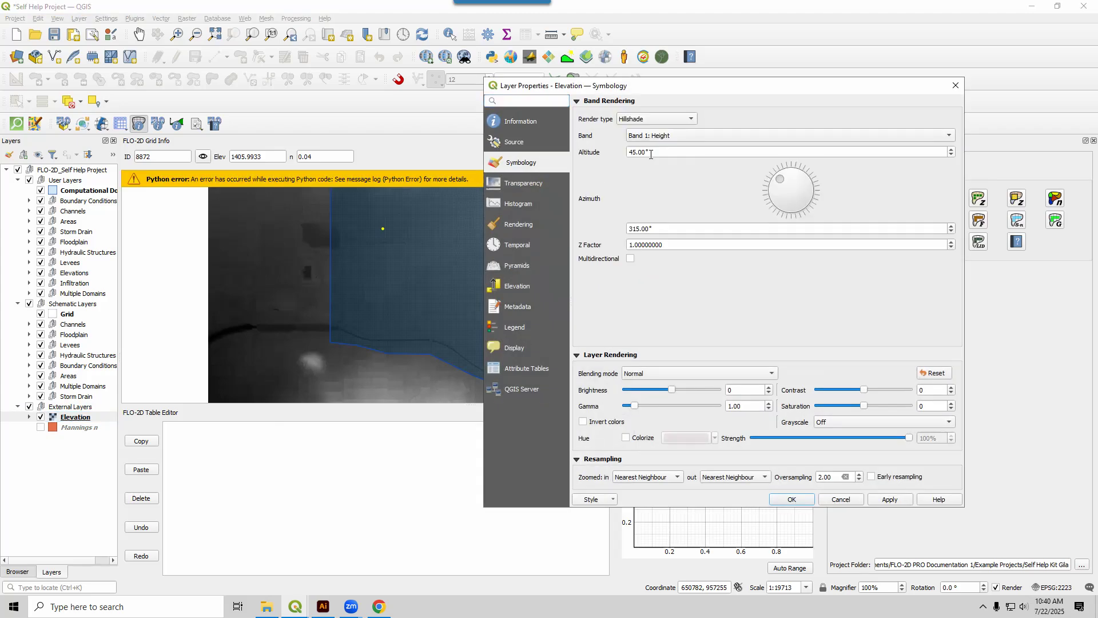
pyautogui.click(804, 498)
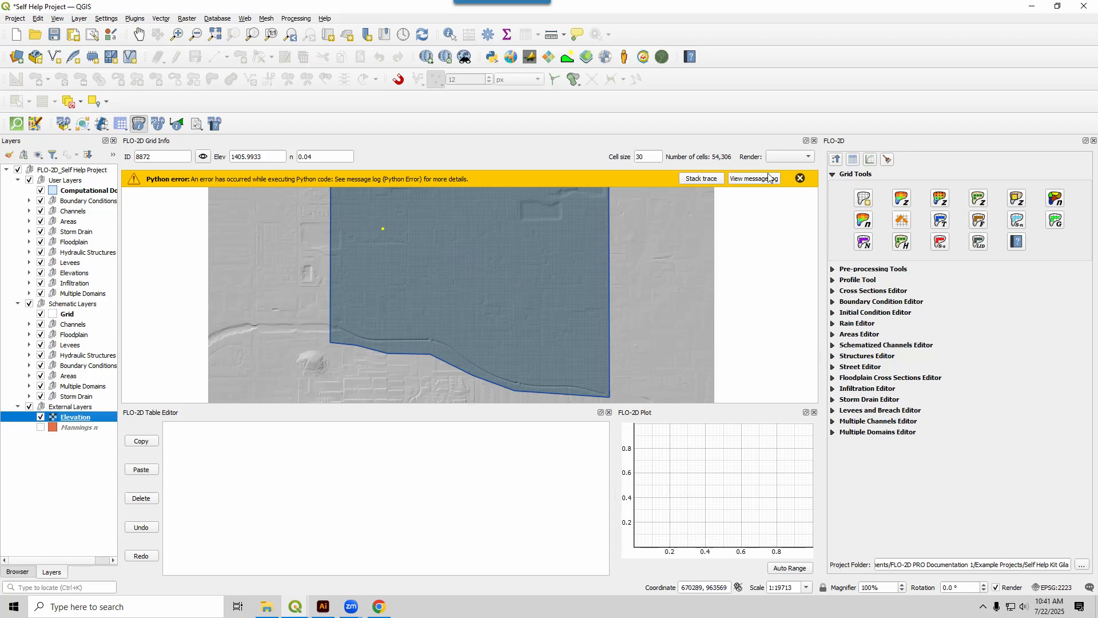
pyautogui.click(801, 178)
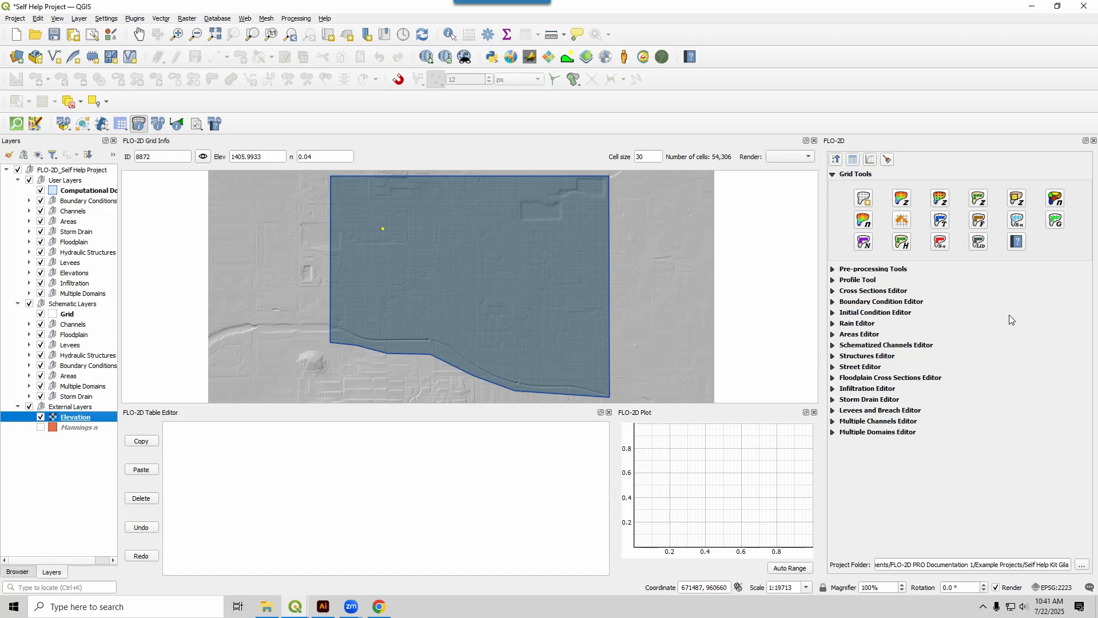
# Enable rainfall simulation in the Rain Editor and set the total storm rainfall to 2.65.
pyautogui.click(834, 176)
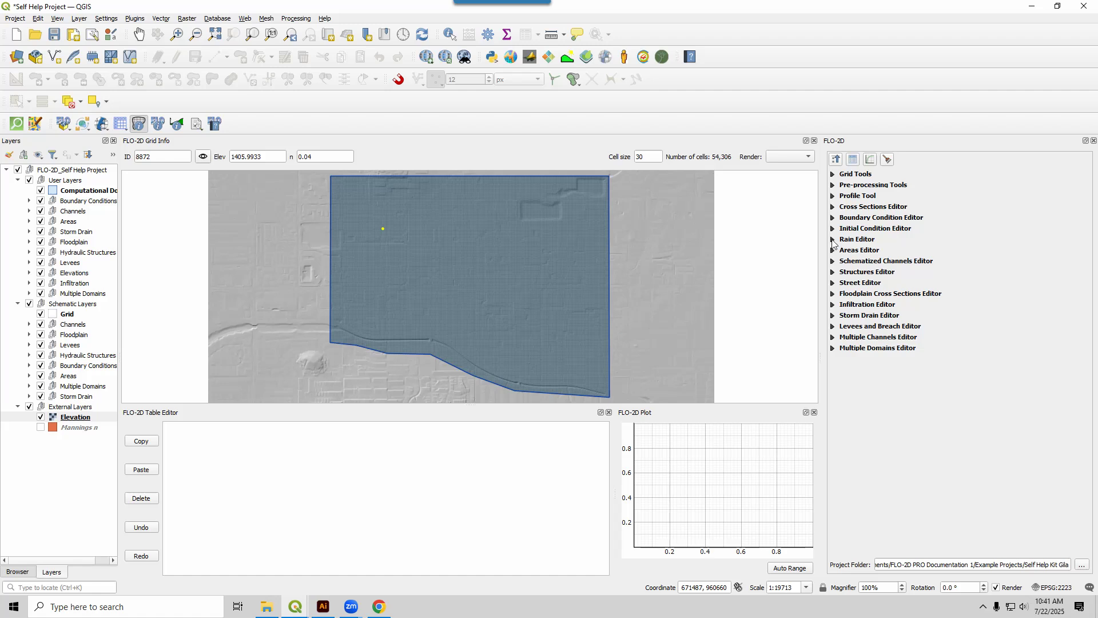
pyautogui.click(833, 240)
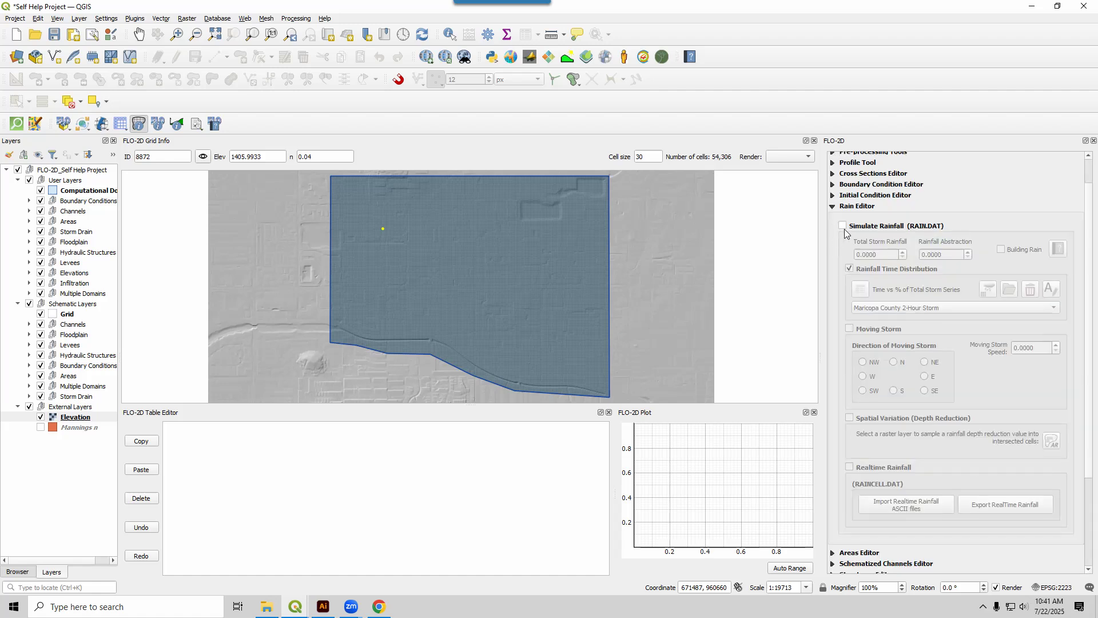
pyautogui.click(844, 226)
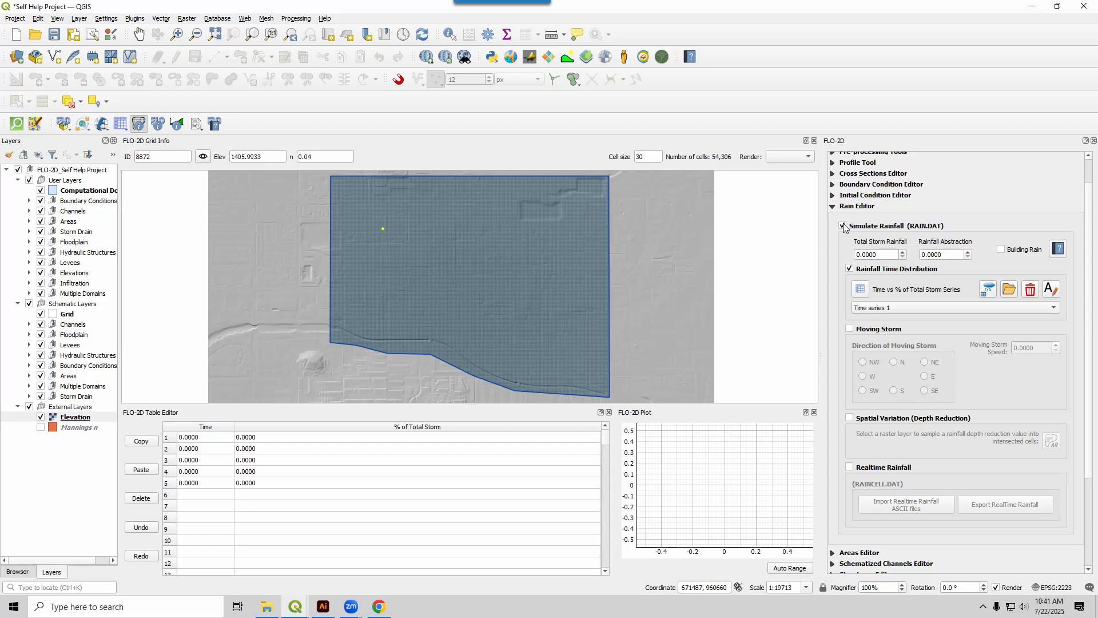
pyautogui.doubleClick(869, 255)
pyautogui.write('2.')
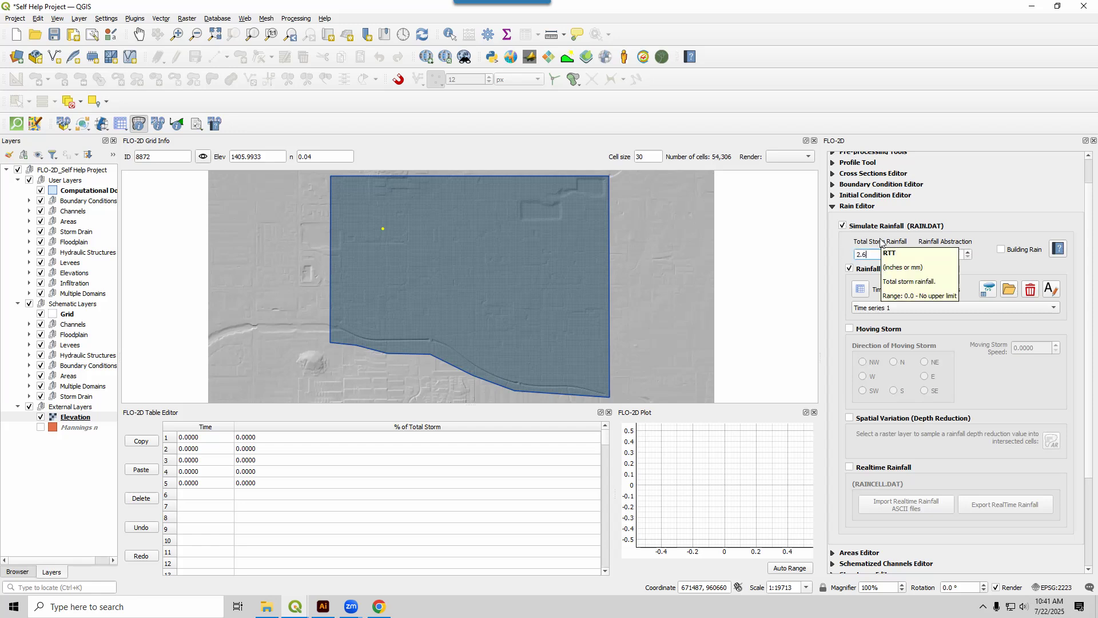
pyautogui.write('65')
pyautogui.press('Return')
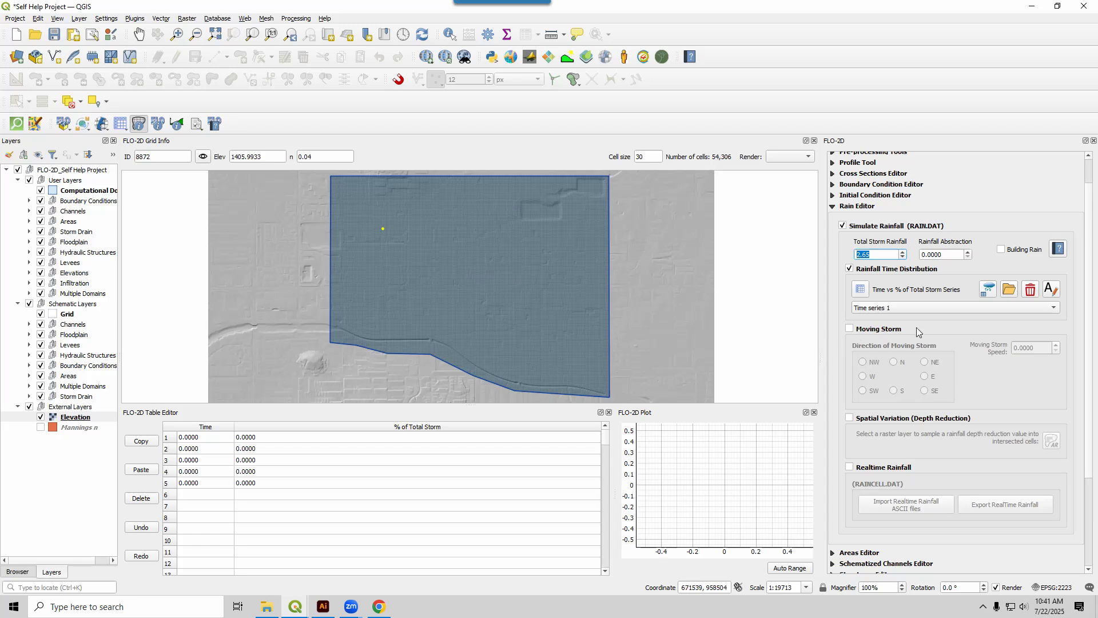
# Import the predefined rain time series Maricopa 6-Hr P1.DAT from the Rainfall Distributions folder under FLO-2D PRO Documentation 1.
pyautogui.click(1010, 291)
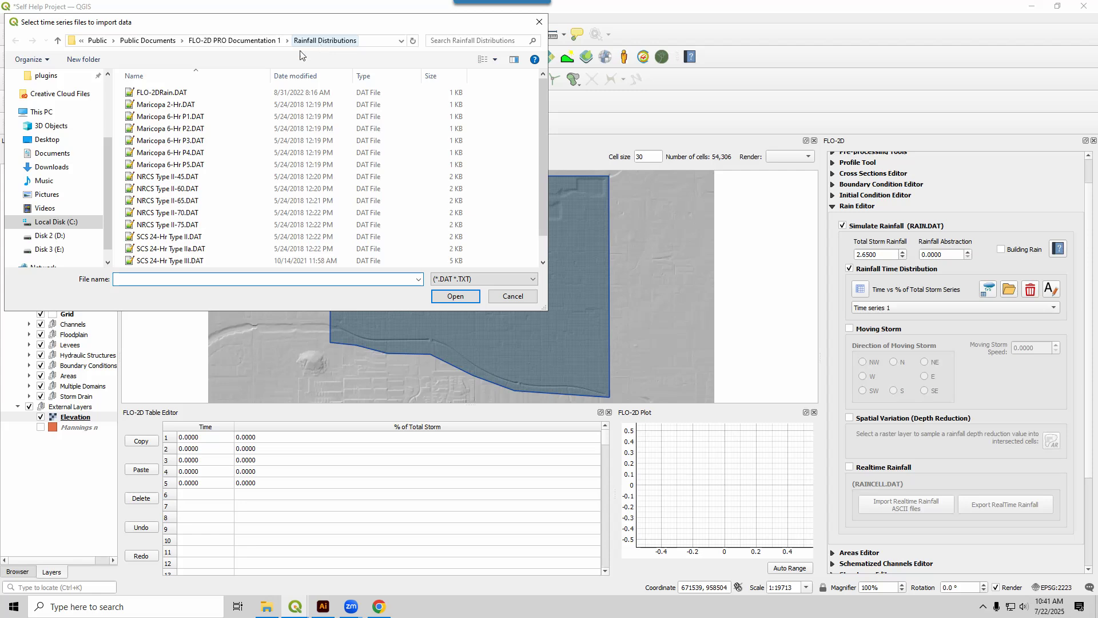
pyautogui.click(54, 223)
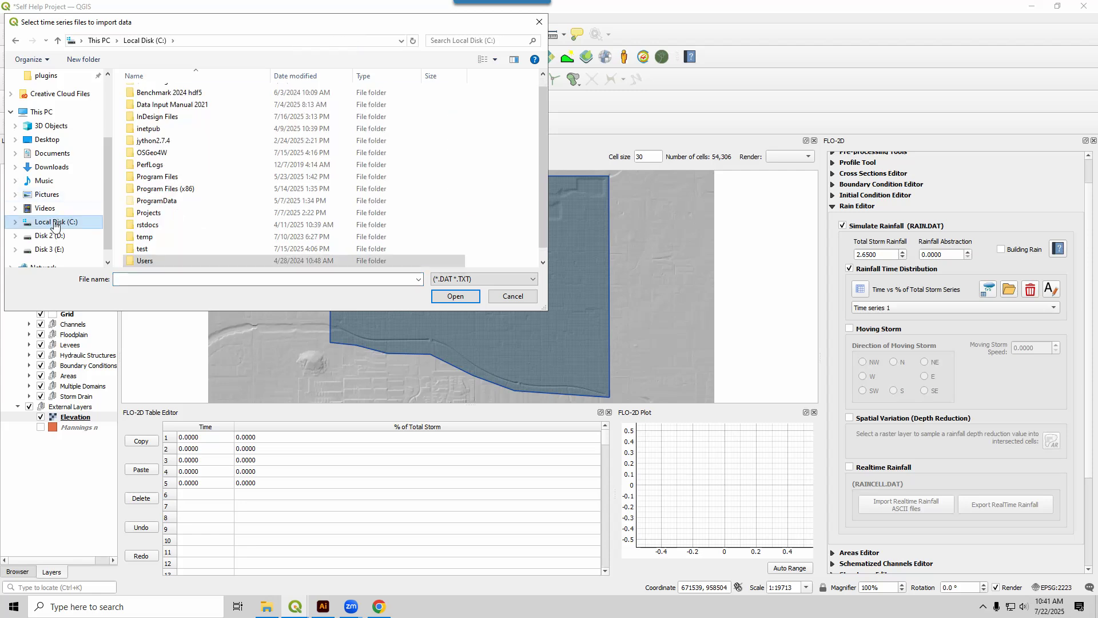
pyautogui.doubleClick(154, 262)
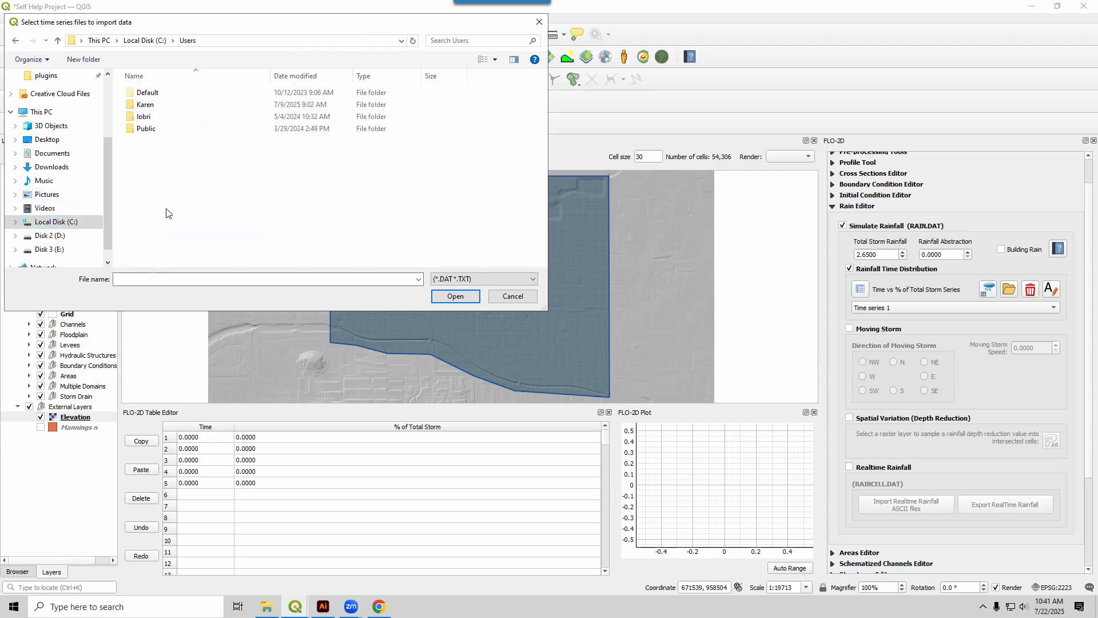
pyautogui.doubleClick(148, 129)
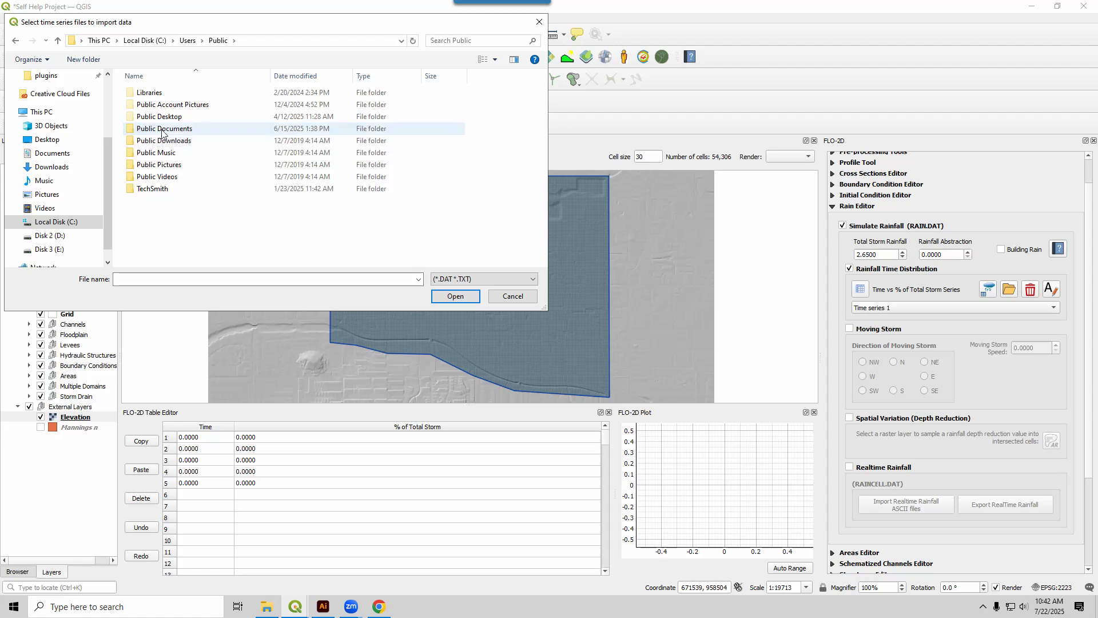
pyautogui.doubleClick(149, 130)
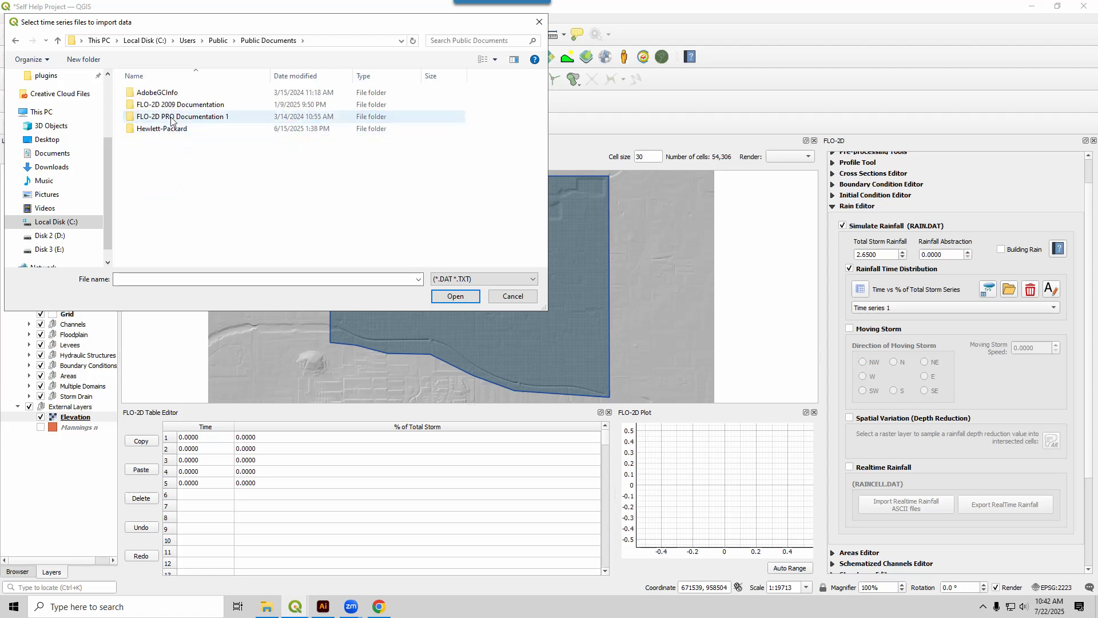
pyautogui.click(171, 119)
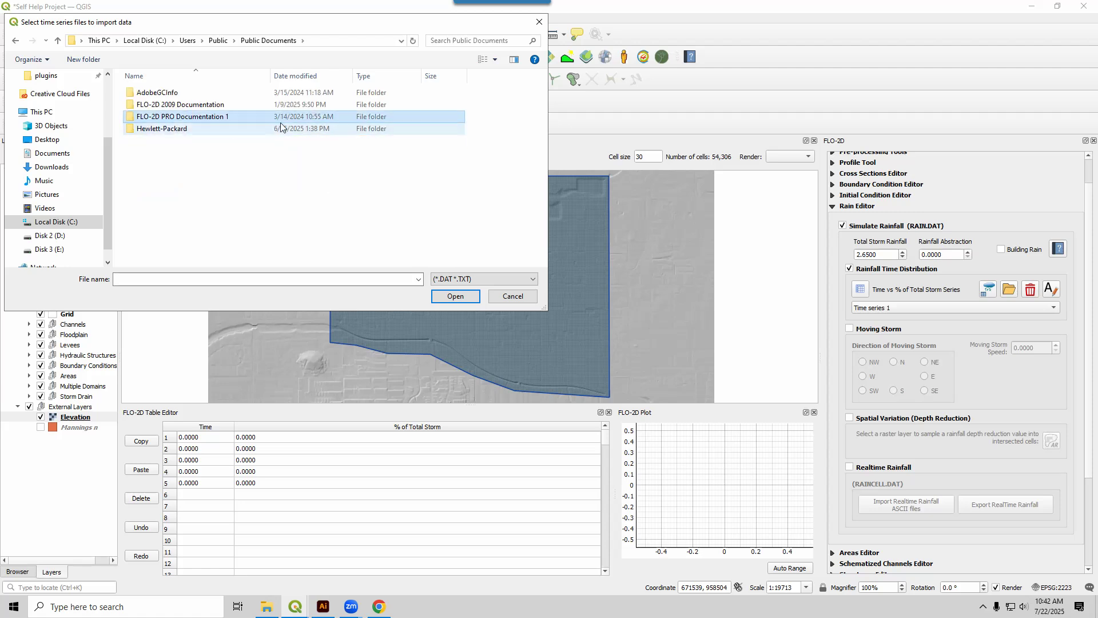
pyautogui.doubleClick(213, 119)
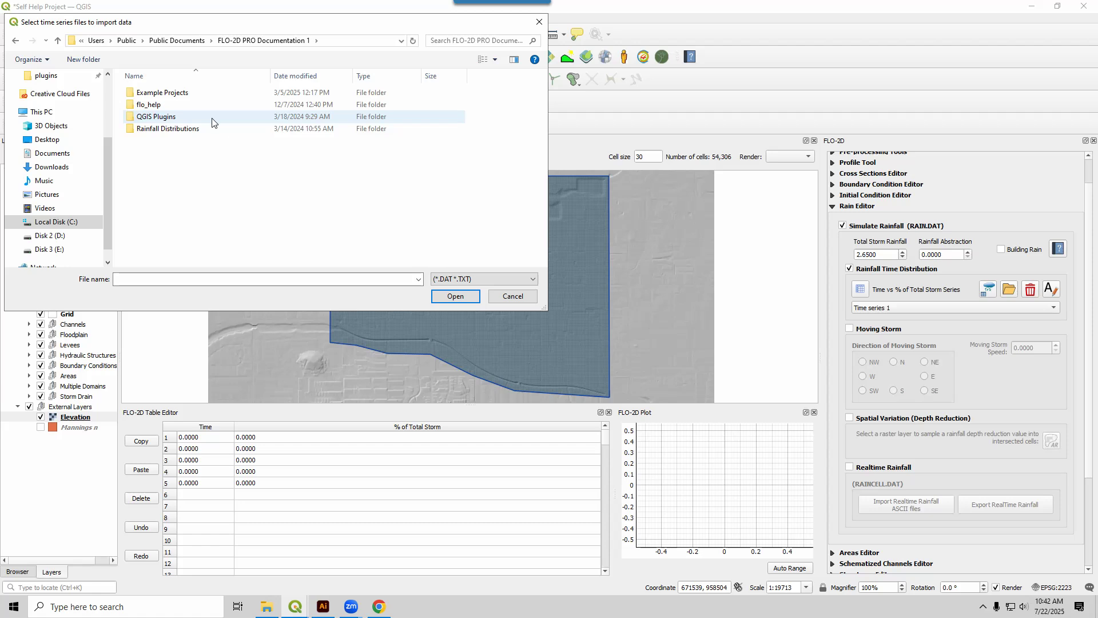
pyautogui.doubleClick(162, 128)
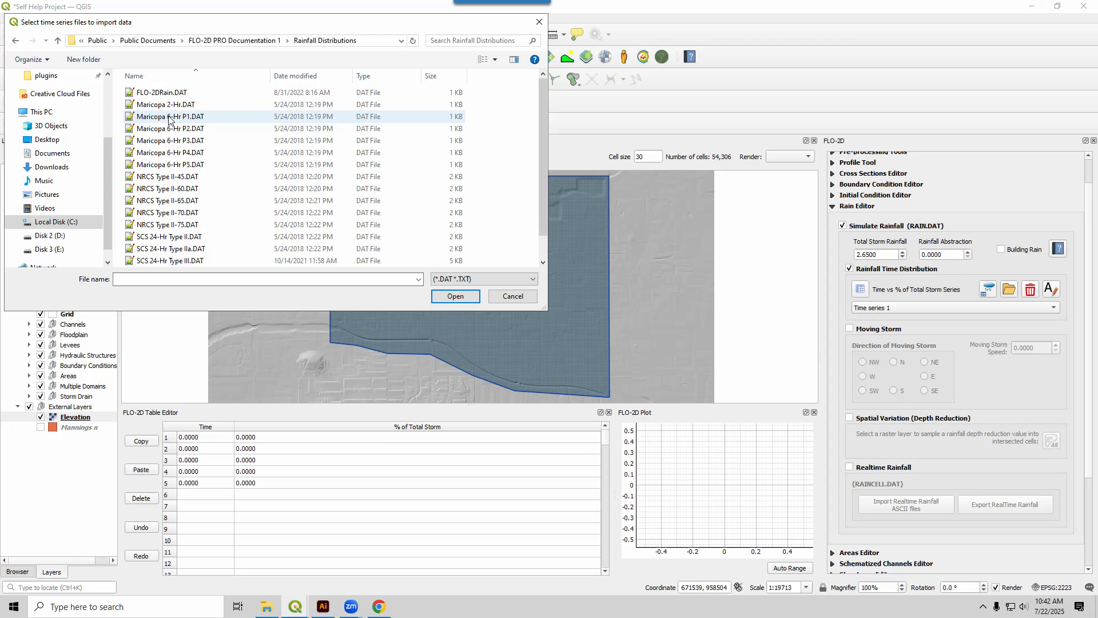
pyautogui.click(169, 118)
pyautogui.click(451, 294)
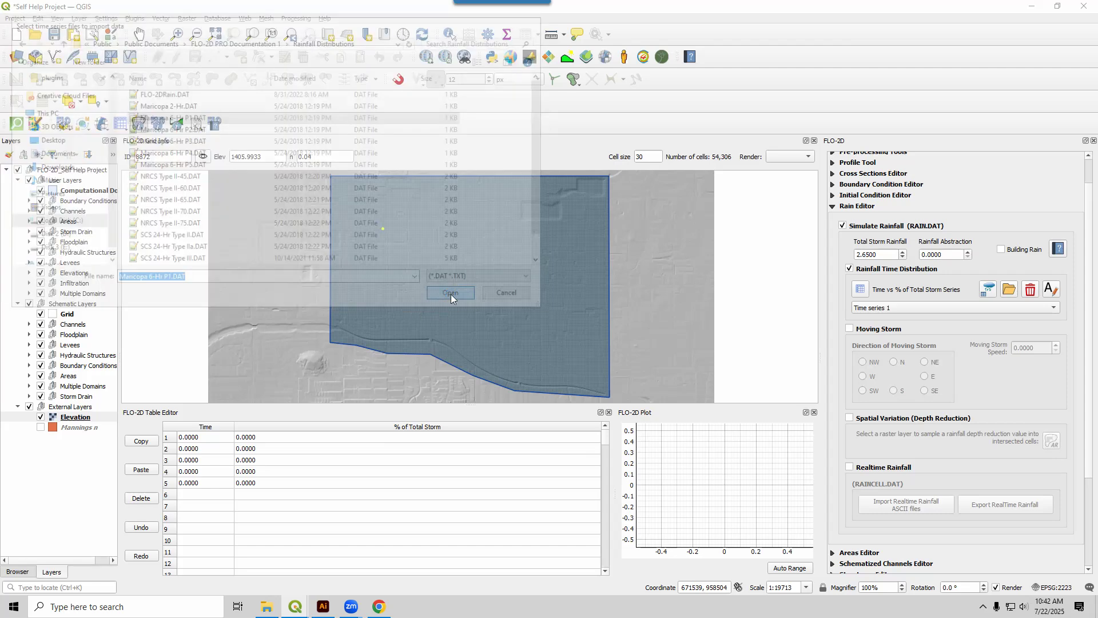
pyautogui.click(594, 315)
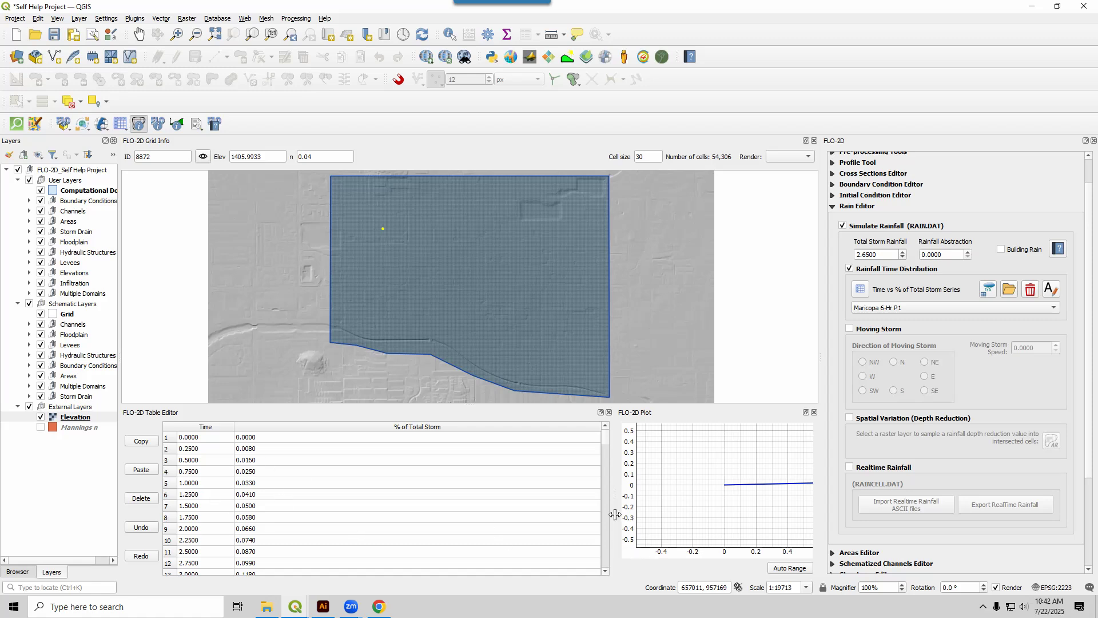
# Widen the rainfall plot and auto-range it, review the time series table through its last rows, and collapse the Rain Editor.
pyautogui.moveTo(616, 493); pyautogui.dragTo(495, 501)
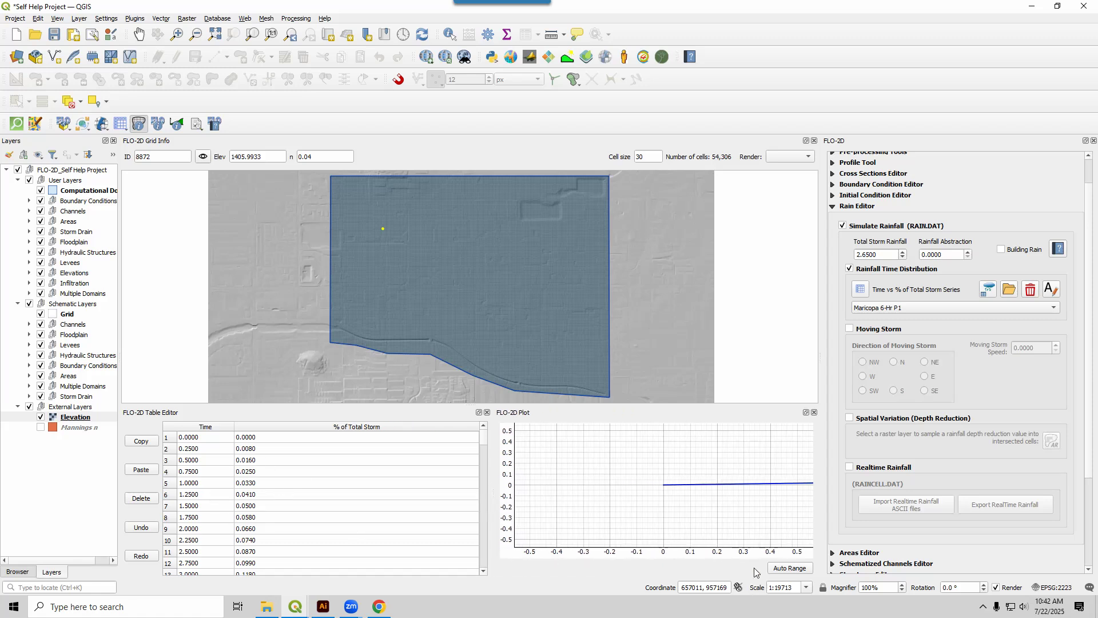
pyautogui.click(779, 571)
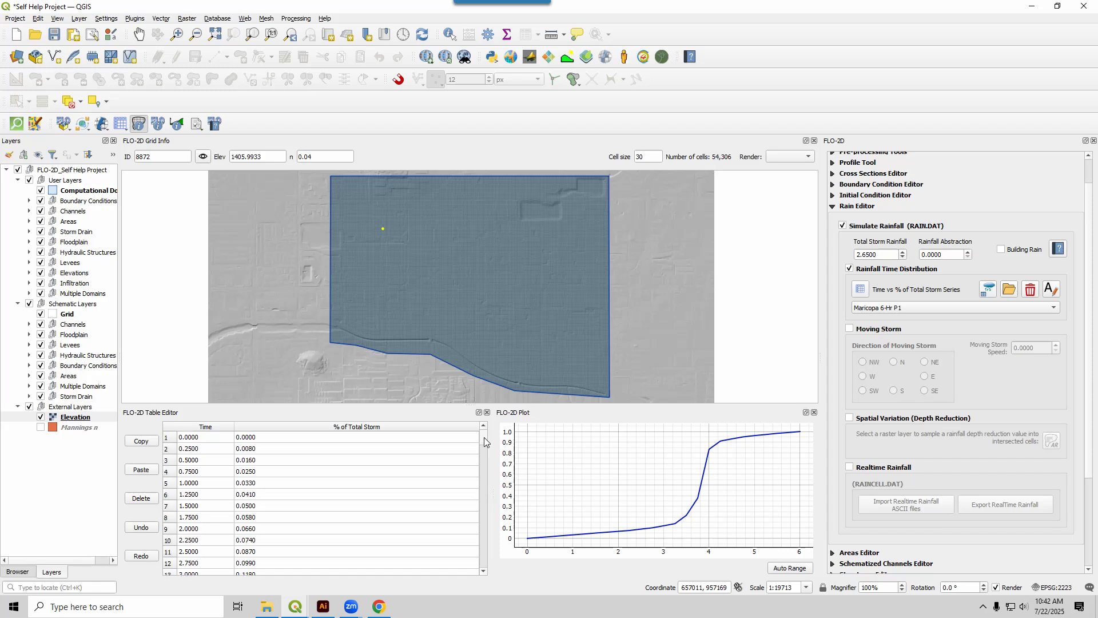
pyautogui.scroll(-6, 484, 441)
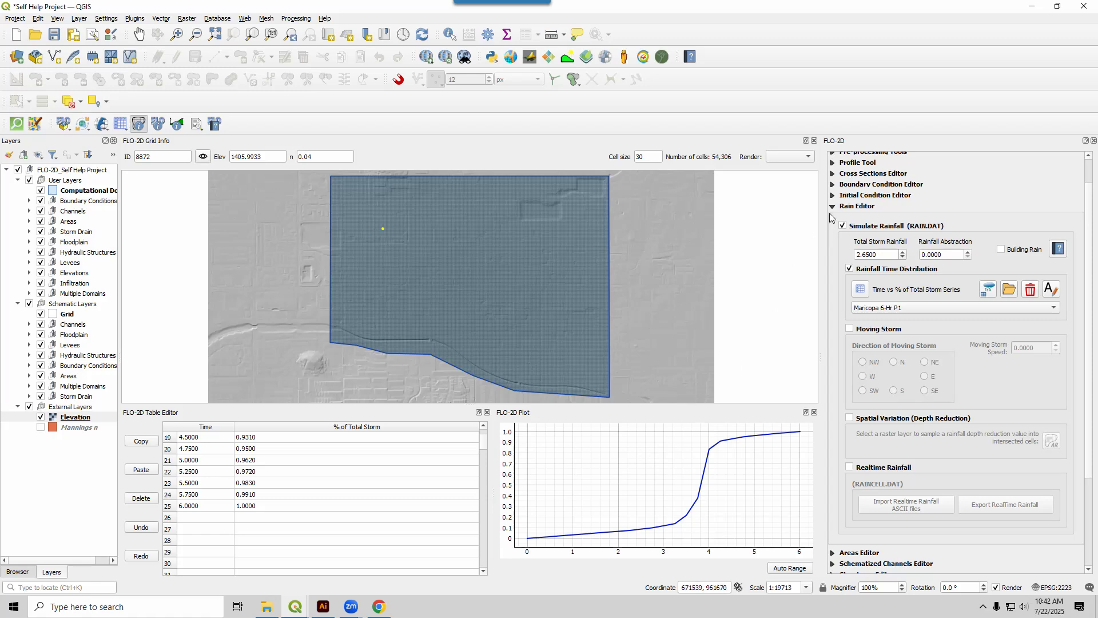
pyautogui.click(833, 207)
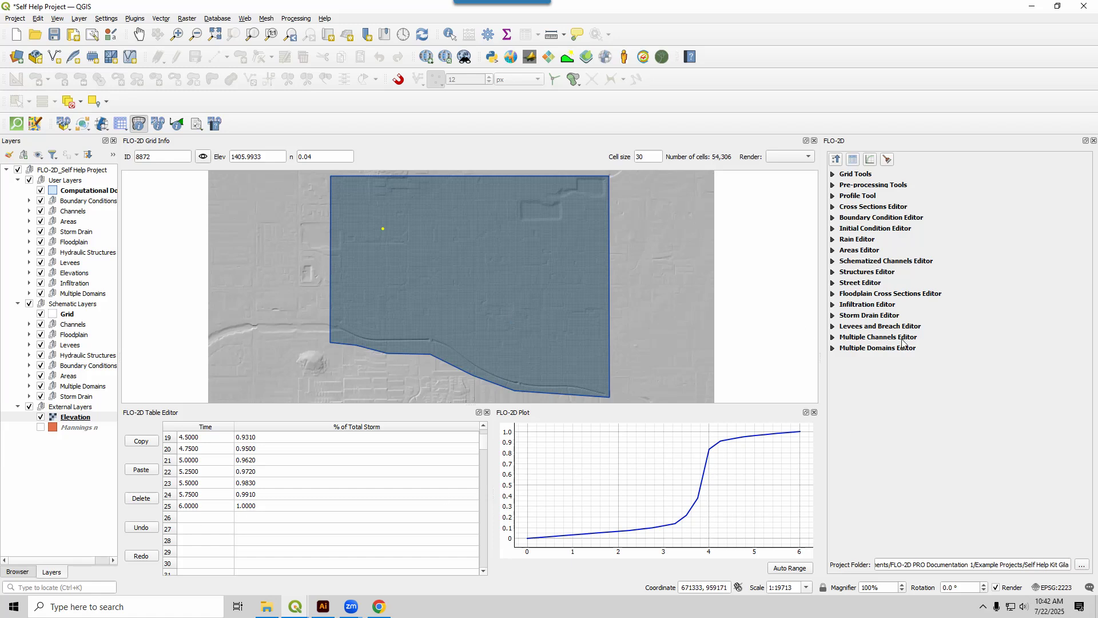
# Enable inflow in the Boundary Condition Editor and add an Inflow point at the structure near the domain's northeast corner.
pyautogui.moveTo(606, 210); pyautogui.dragTo(575, 282)
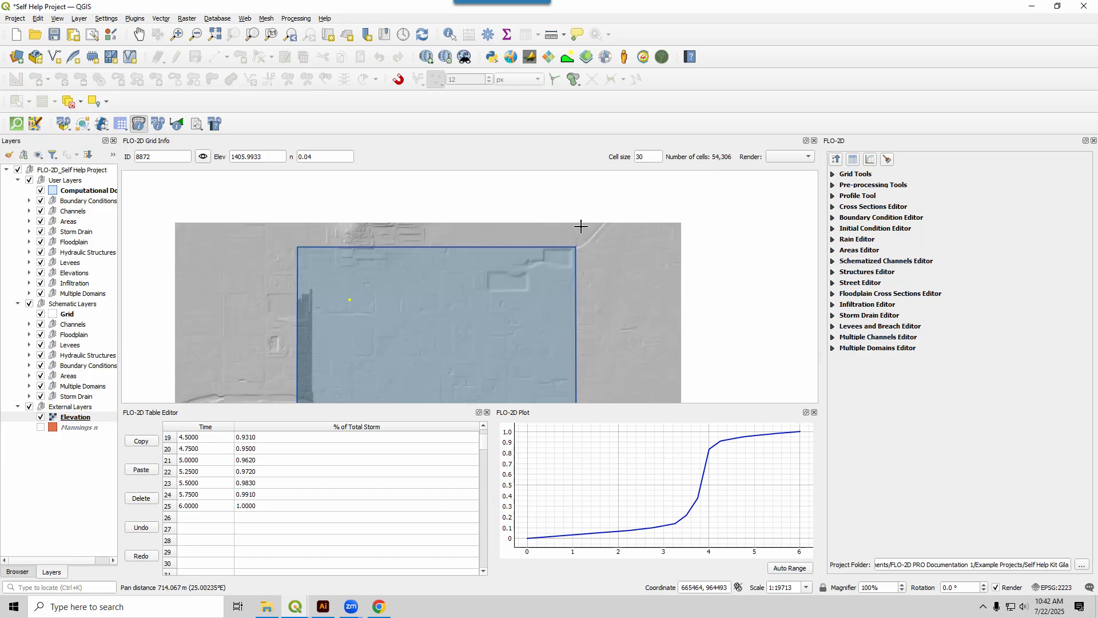
pyautogui.scroll(1, 581, 226)
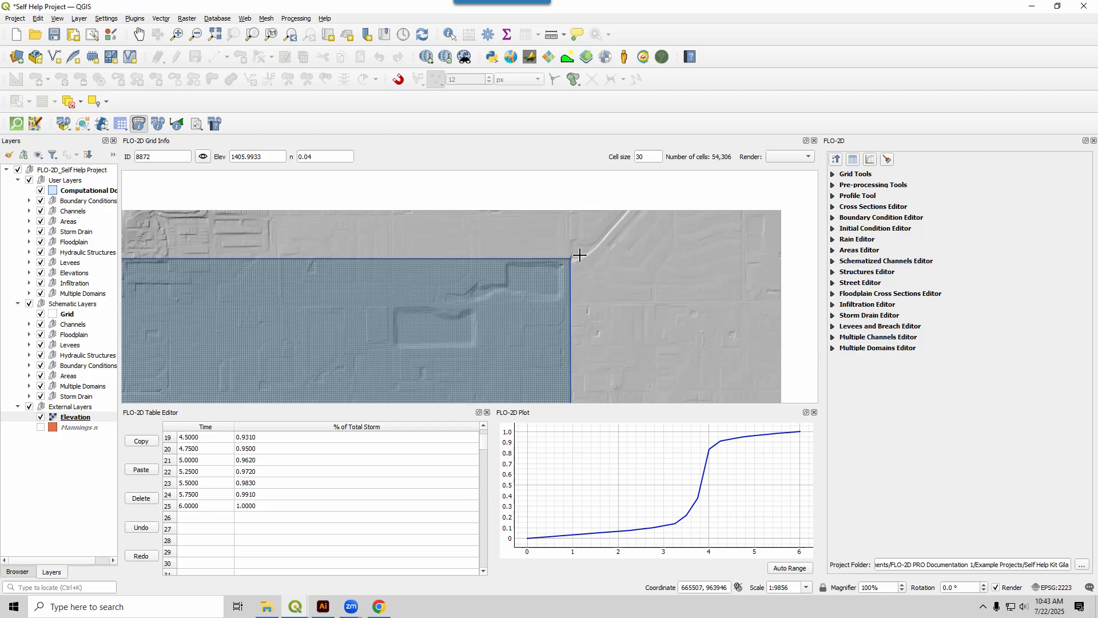
pyautogui.scroll(1, 569, 265)
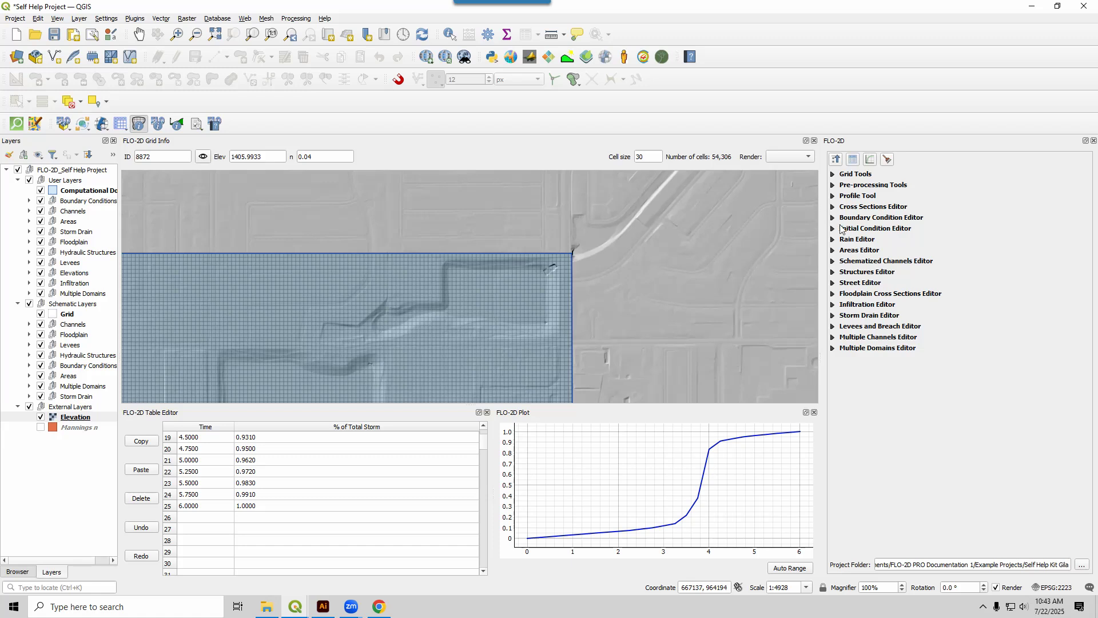
pyautogui.click(832, 218)
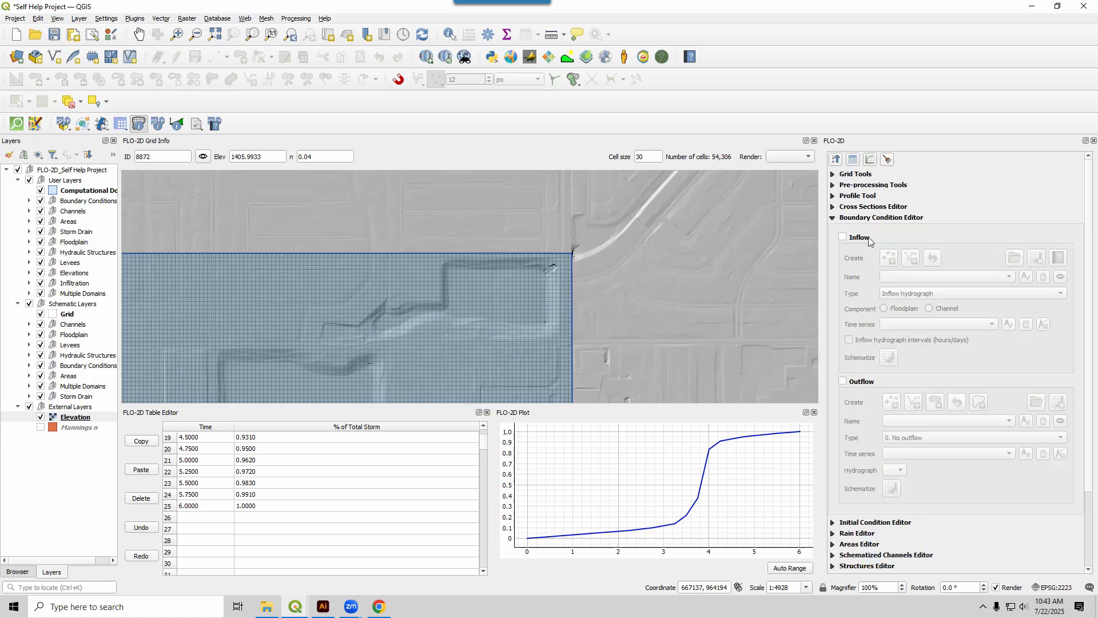
pyautogui.click(843, 238)
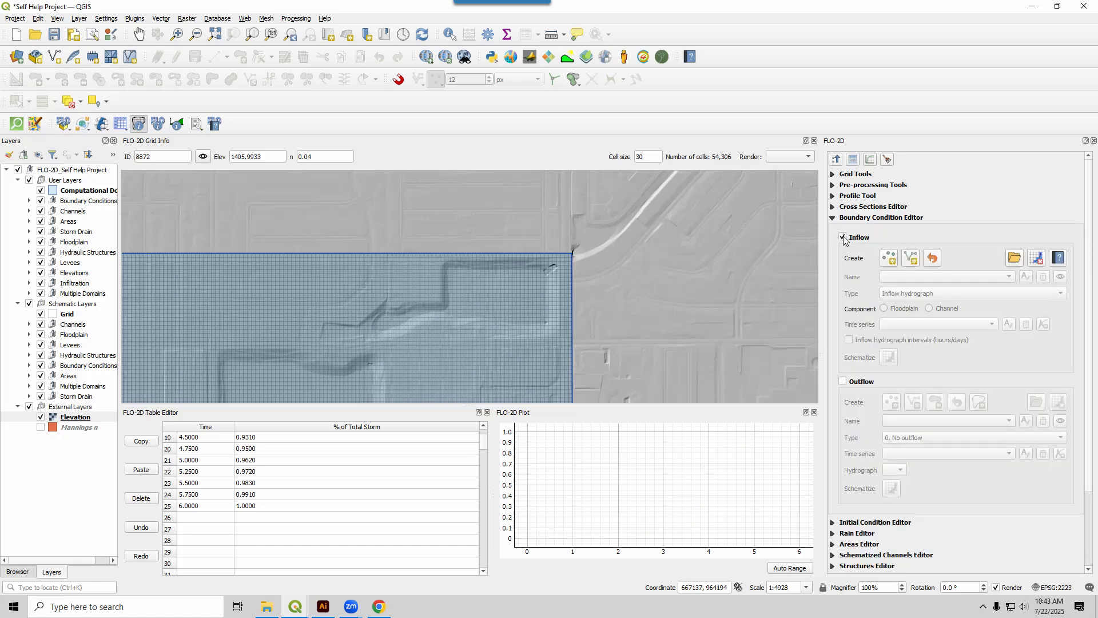
pyautogui.click(890, 259)
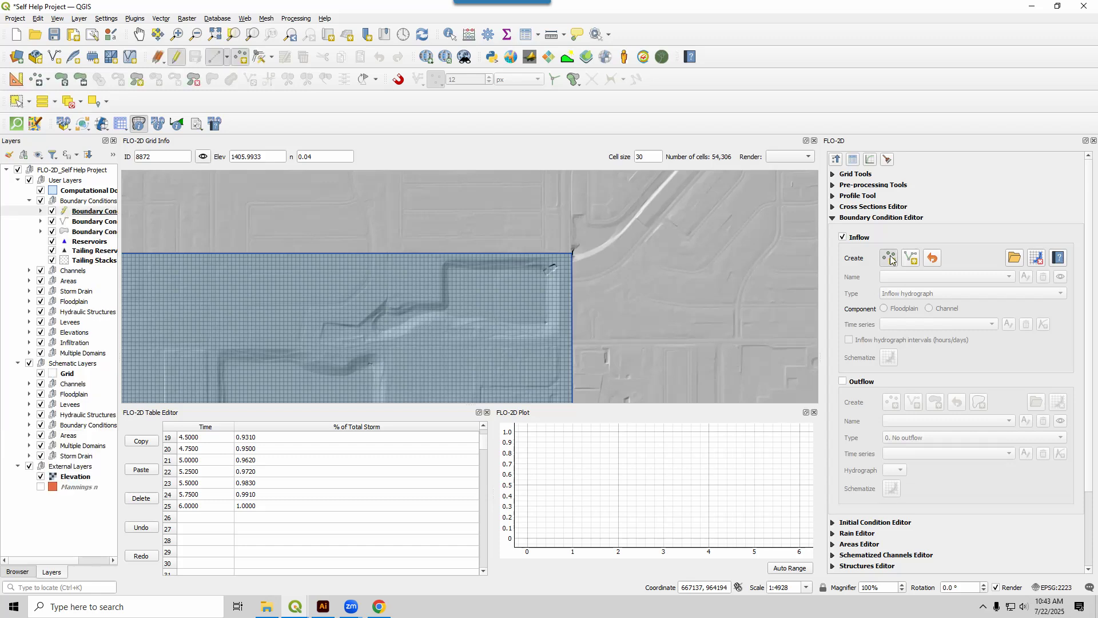
pyautogui.click(552, 265)
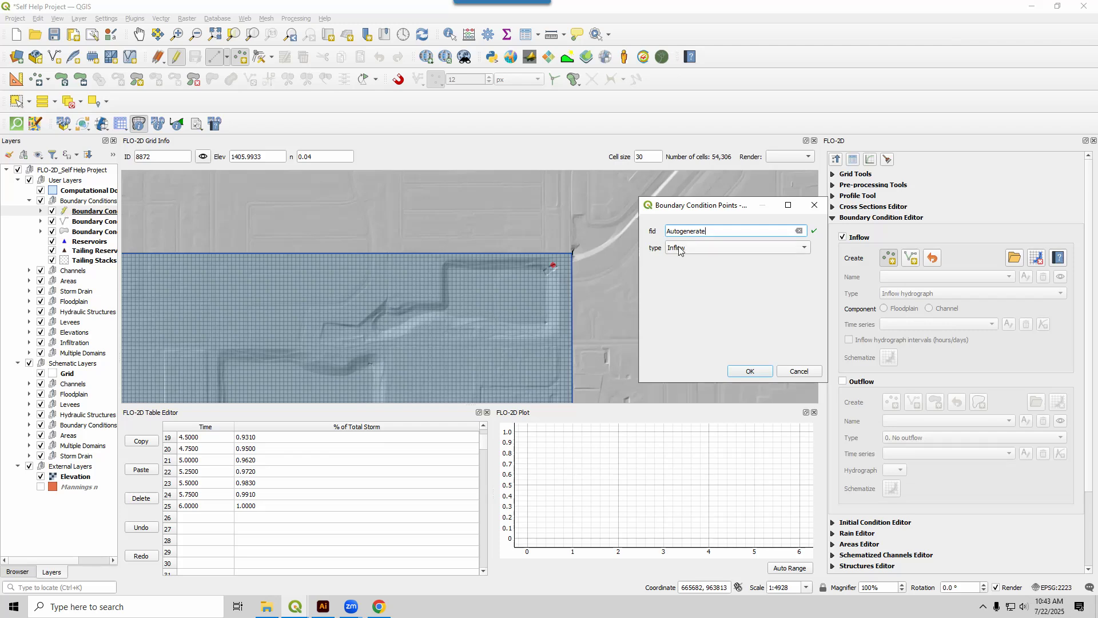
pyautogui.click(739, 371)
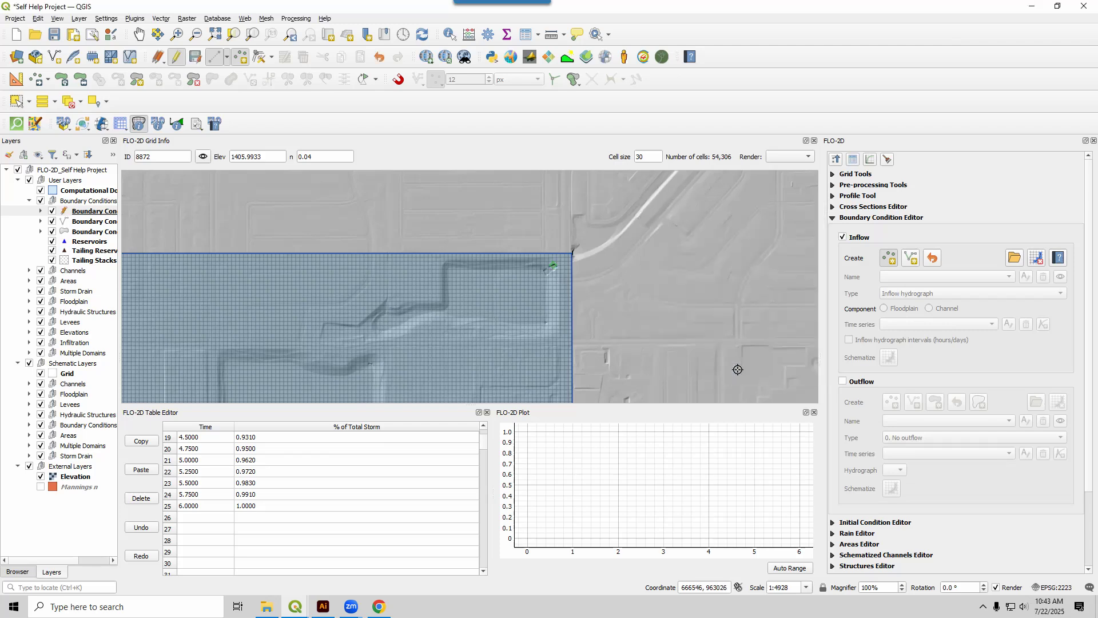
# Move the inflow point slightly southeast into the middle of the structure's upper cell and save the boundary condition.
pyautogui.scroll(1, 592, 273)
pyautogui.scroll(2, 546, 263)
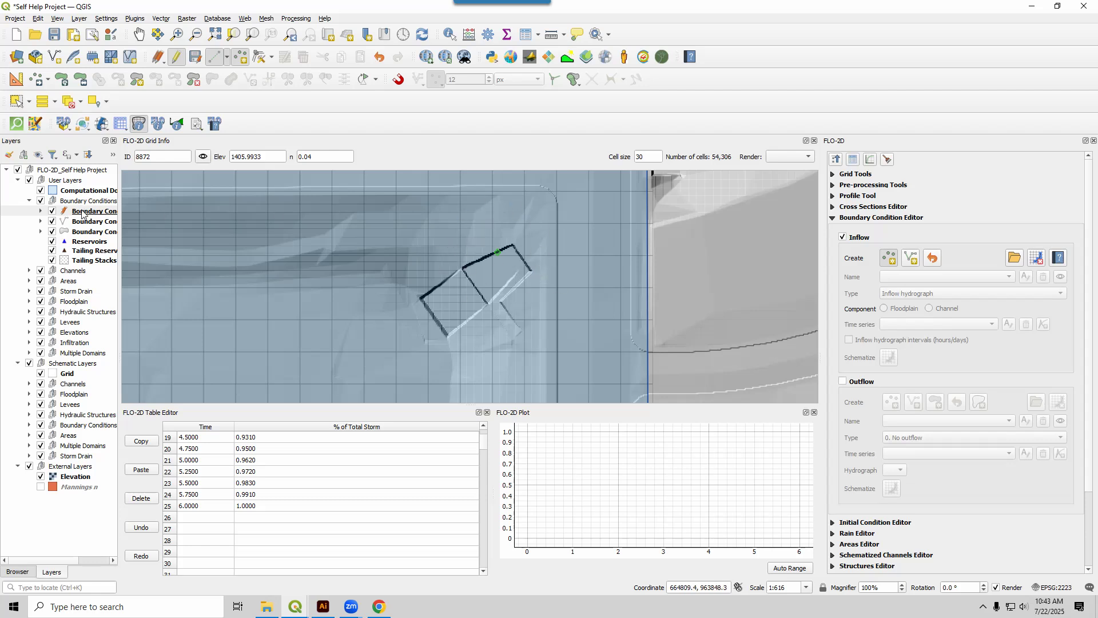
pyautogui.click(260, 59)
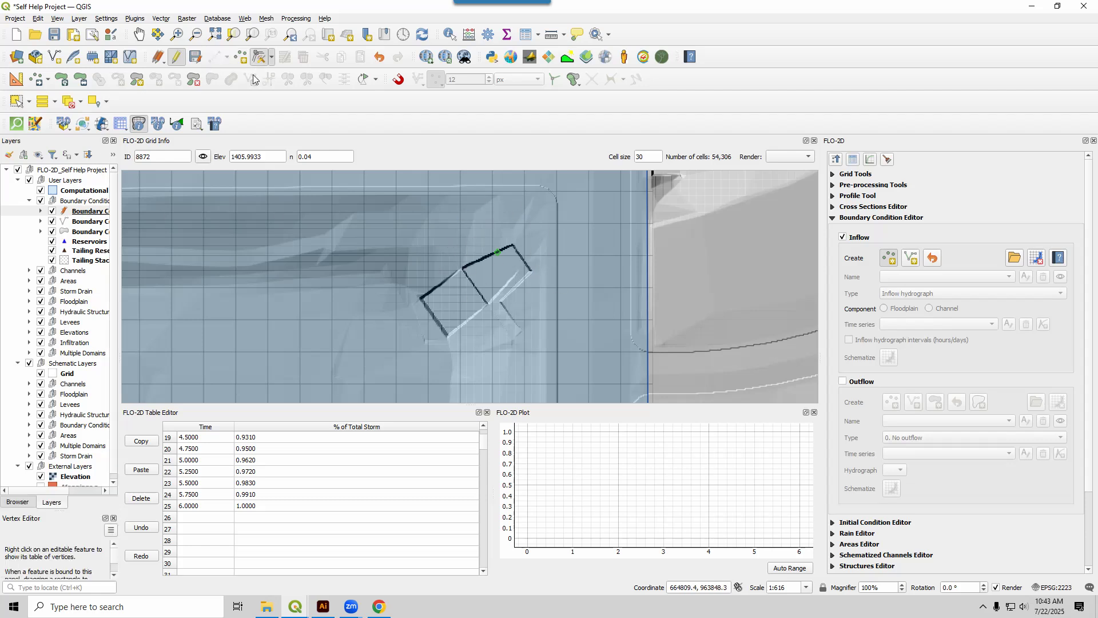
pyautogui.click(497, 253)
pyautogui.click(509, 268)
pyautogui.click(890, 258)
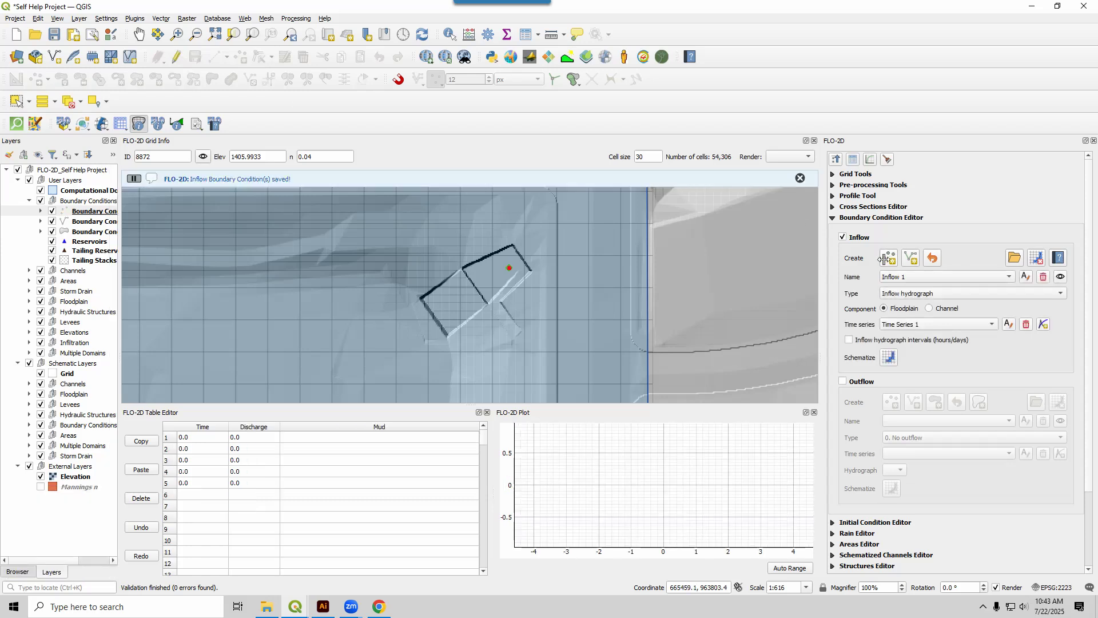
# Rename the inflow's time series to 100yr 6hr and the inflow itself to GroverIn.
pyautogui.click(88, 212)
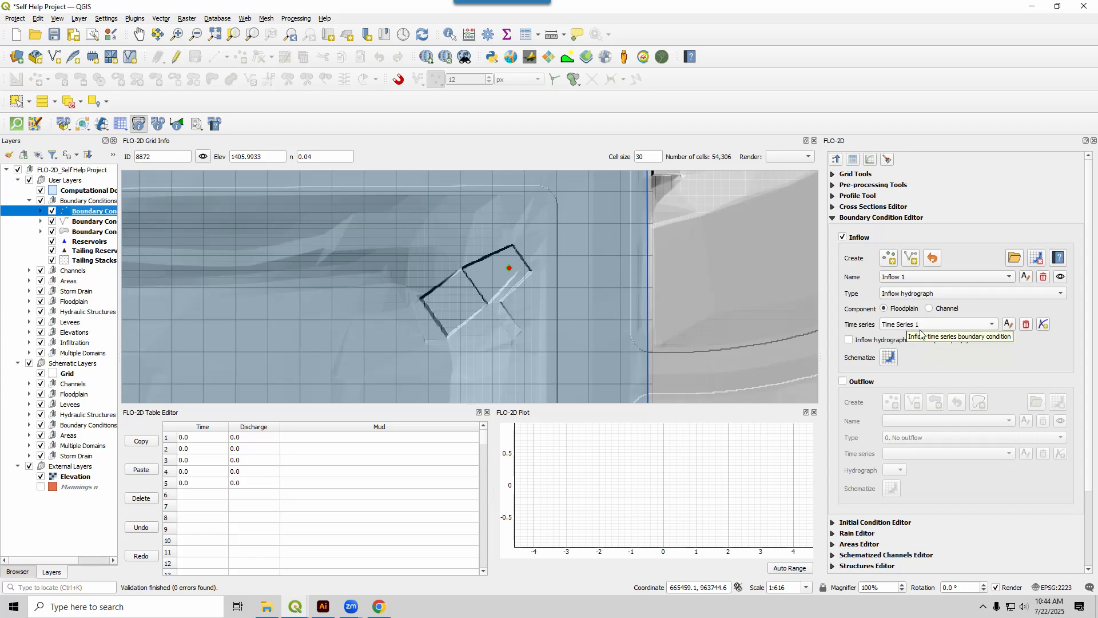
pyautogui.click(1009, 324)
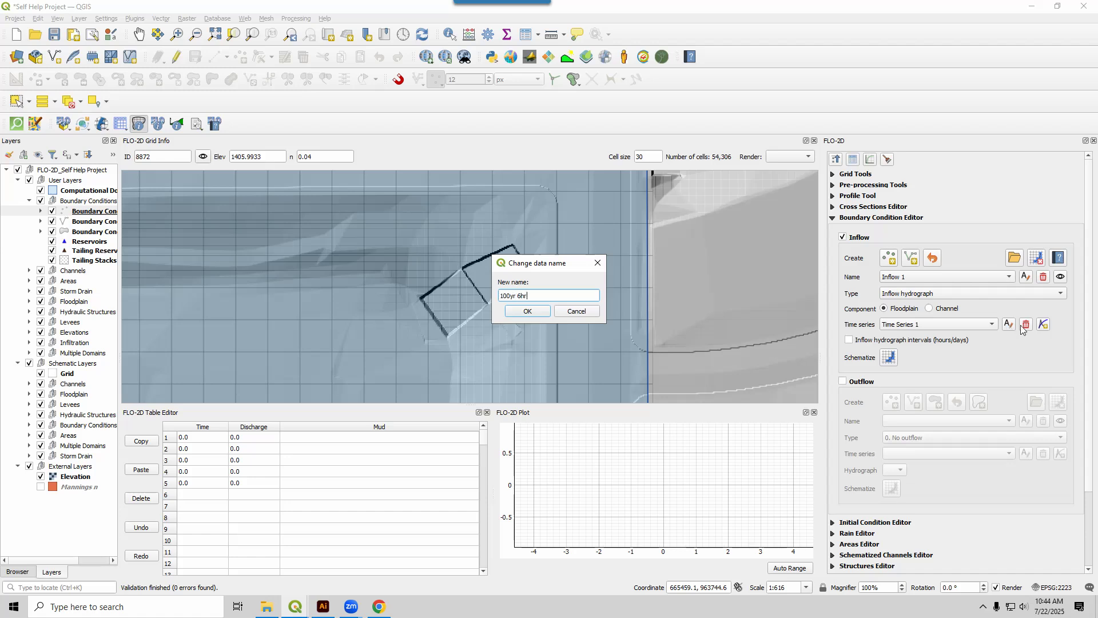
pyautogui.click(527, 311)
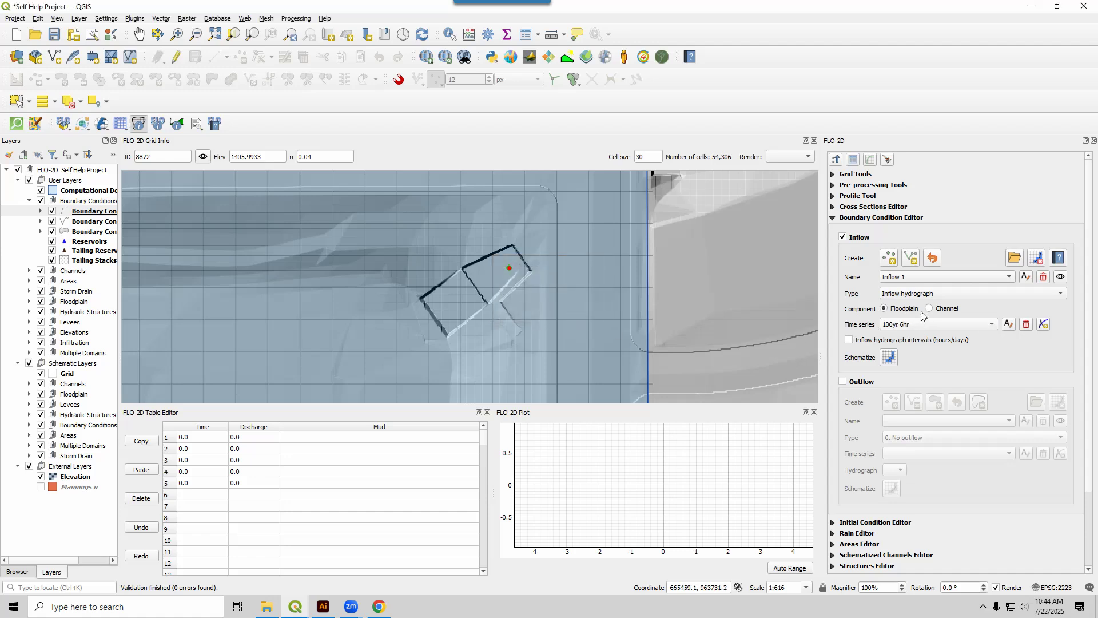
pyautogui.click(1027, 277)
pyautogui.write('Gro')
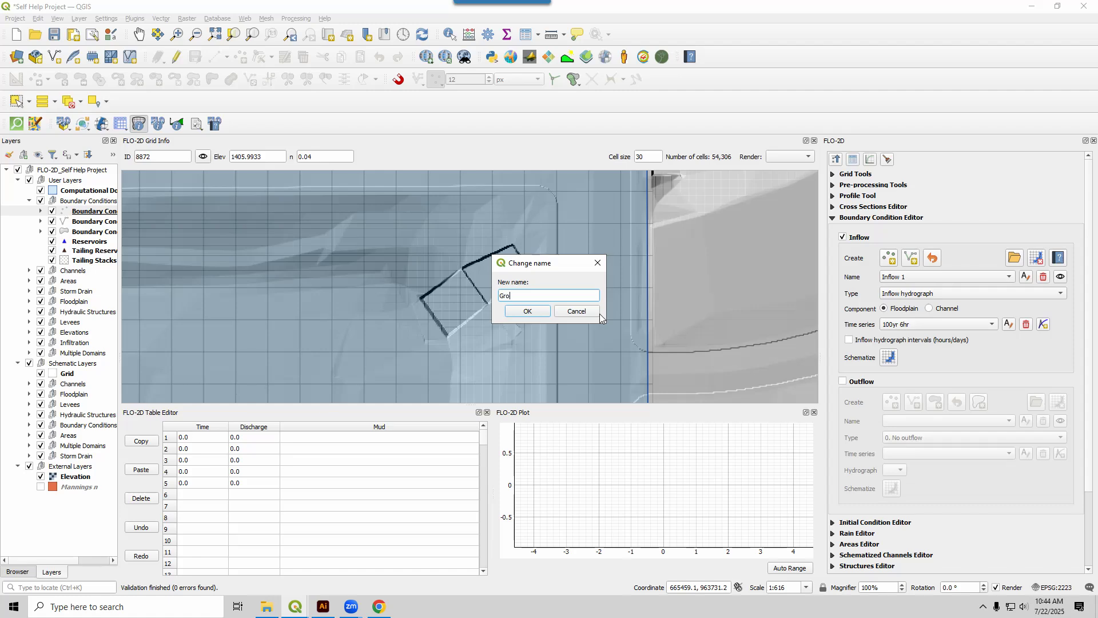
pyautogui.write('verIn')
pyautogui.click(538, 312)
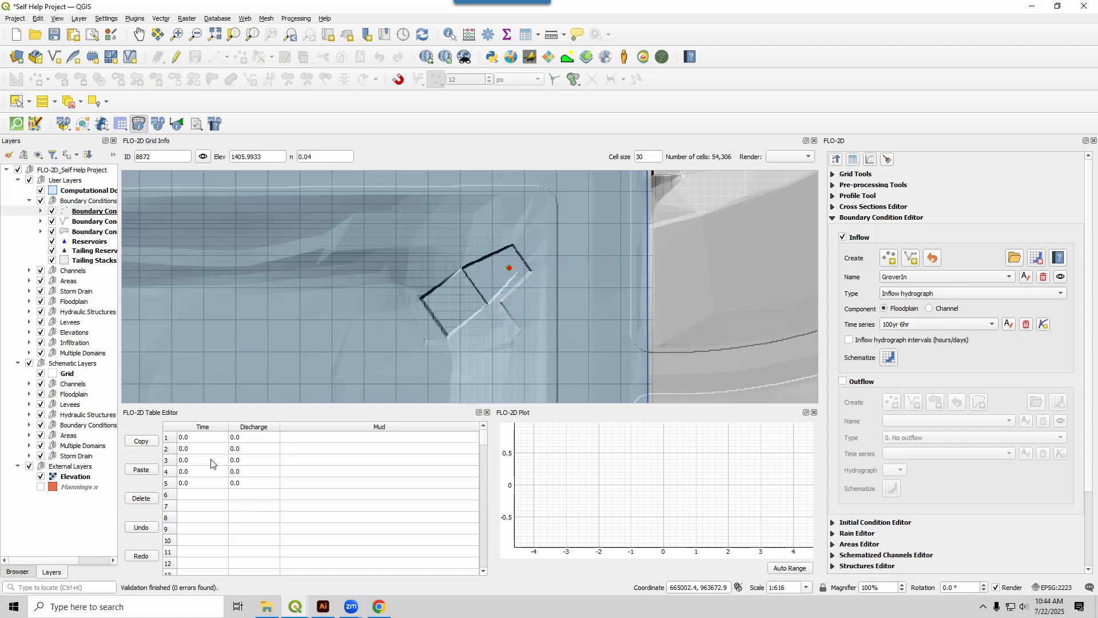
# Switch to File Explorer and open GroverBasinInflow 100yr 6hr.txt from the QGIS Lesson 1 folder in Notepad++.
pyautogui.click(260, 613)
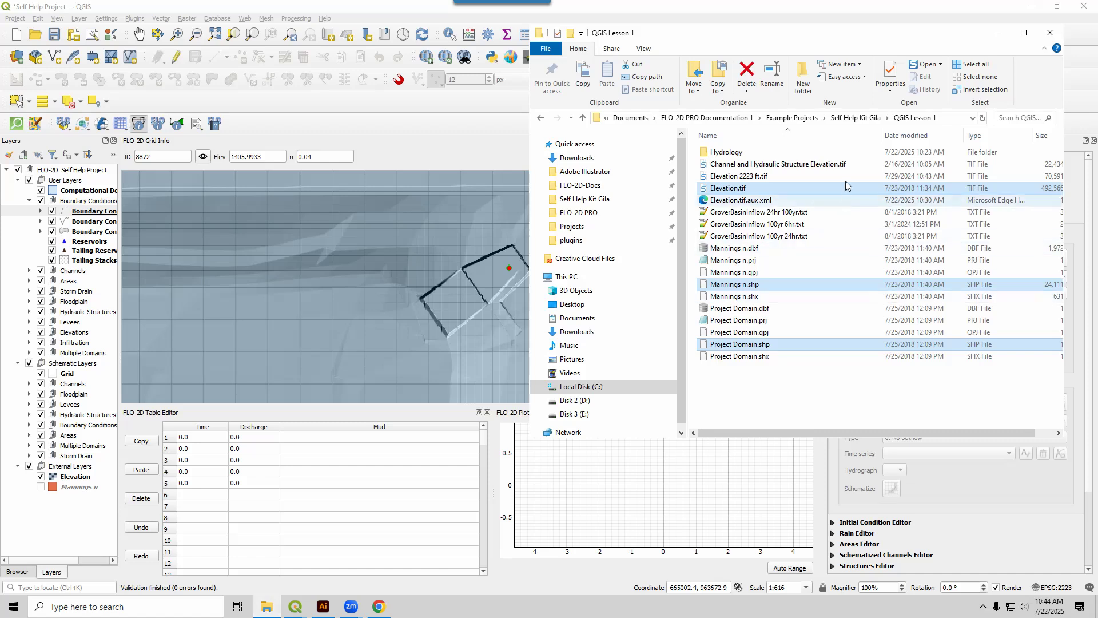
pyautogui.click(764, 212)
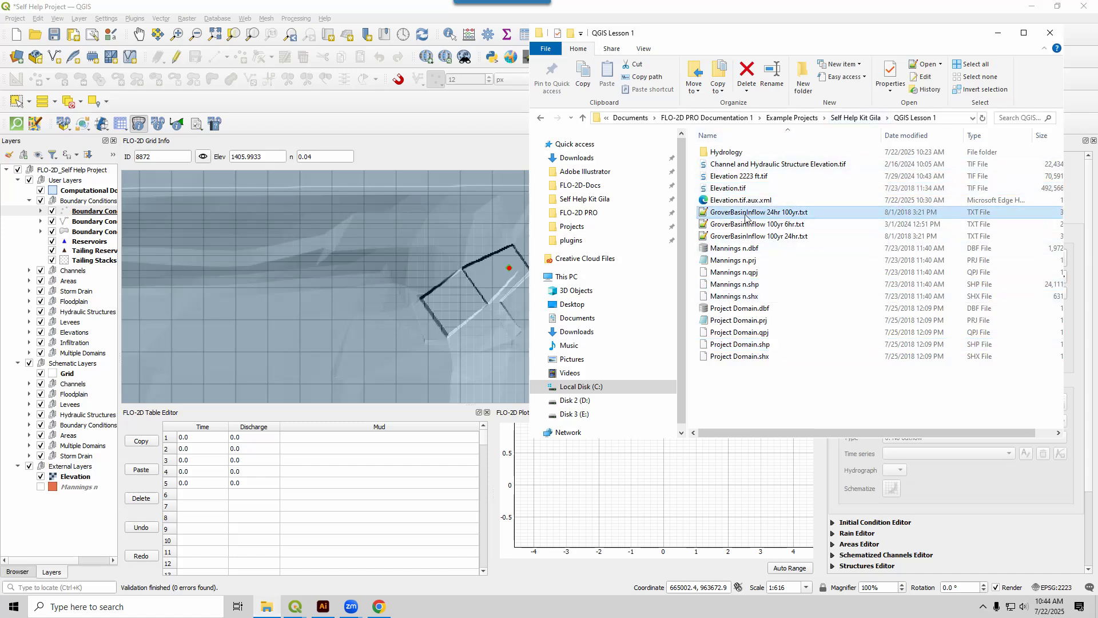
pyautogui.click(757, 229)
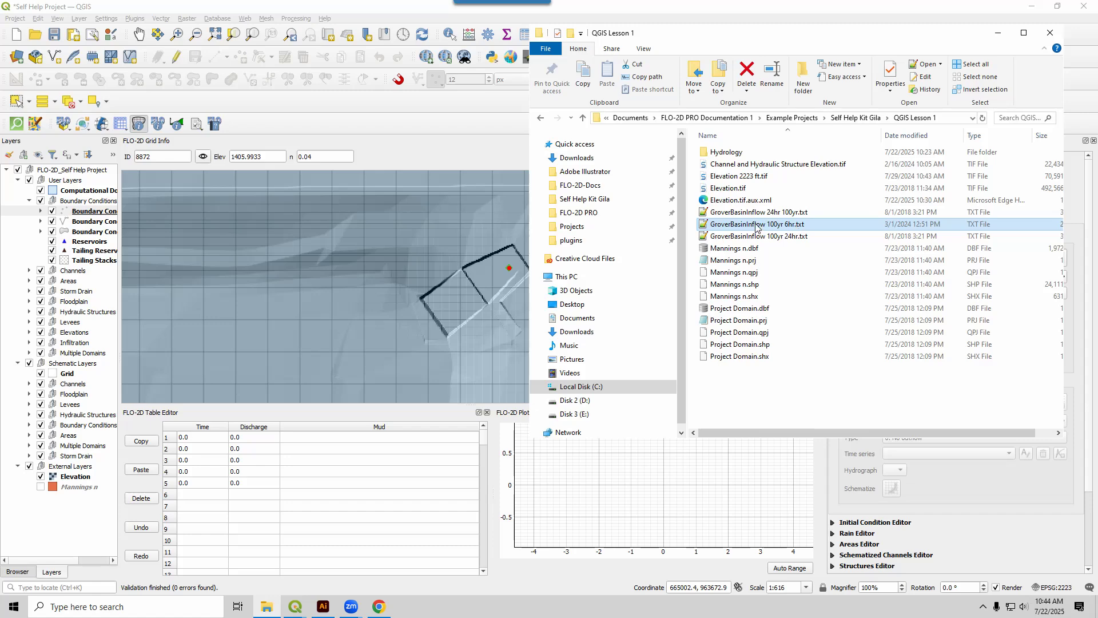
pyautogui.doubleClick(756, 227)
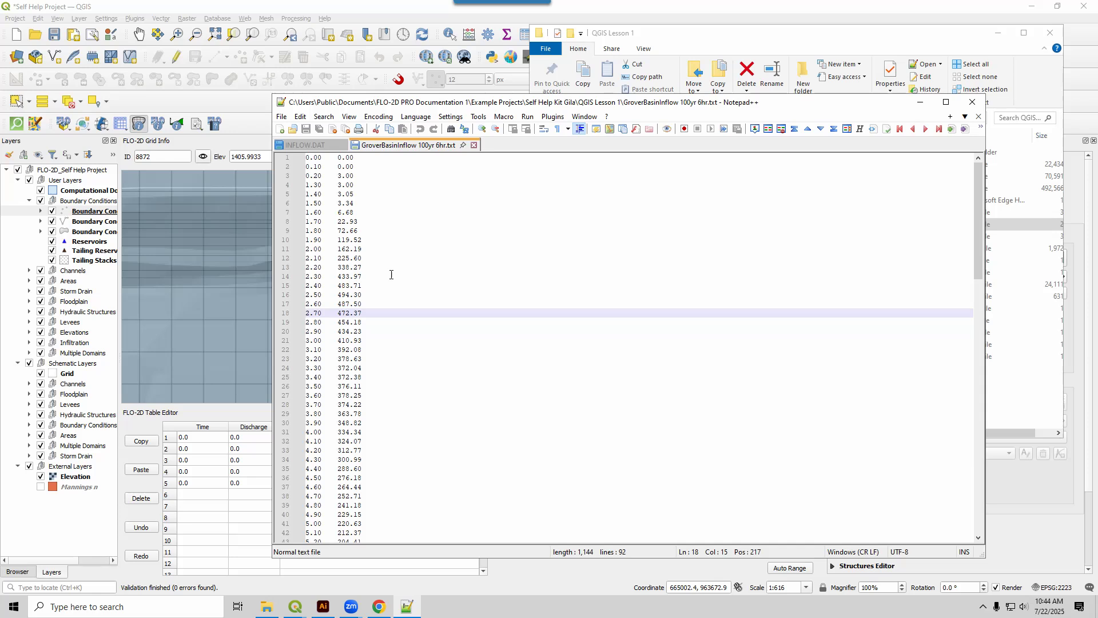
# Copy all the time and discharge rows from the open GroverBasinInflow 100yr 6hr.txt file and return to QGIS.
pyautogui.hotkey('ctrl', 'a')
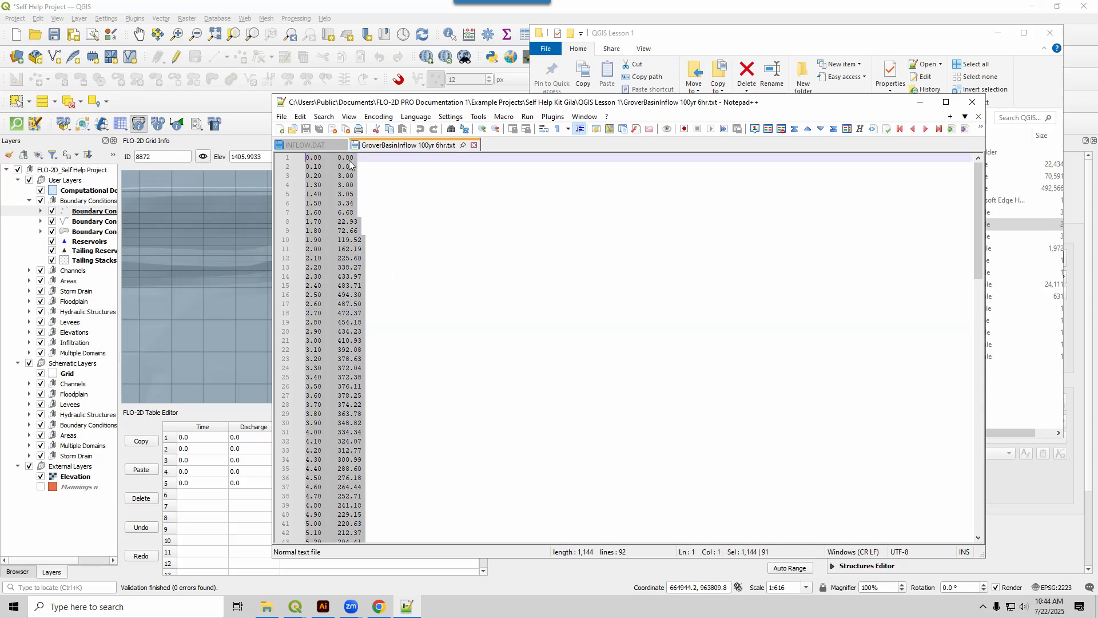
pyautogui.click(328, 166)
pyautogui.moveTo(324, 158); pyautogui.dragTo(339, 159)
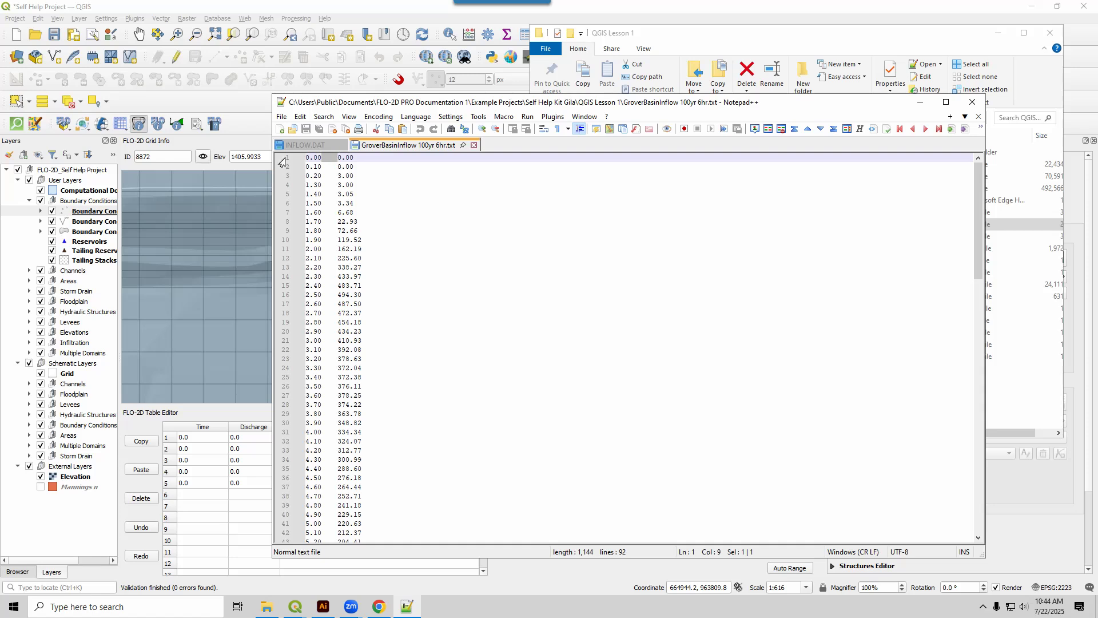
pyautogui.click(313, 158)
pyautogui.click(920, 102)
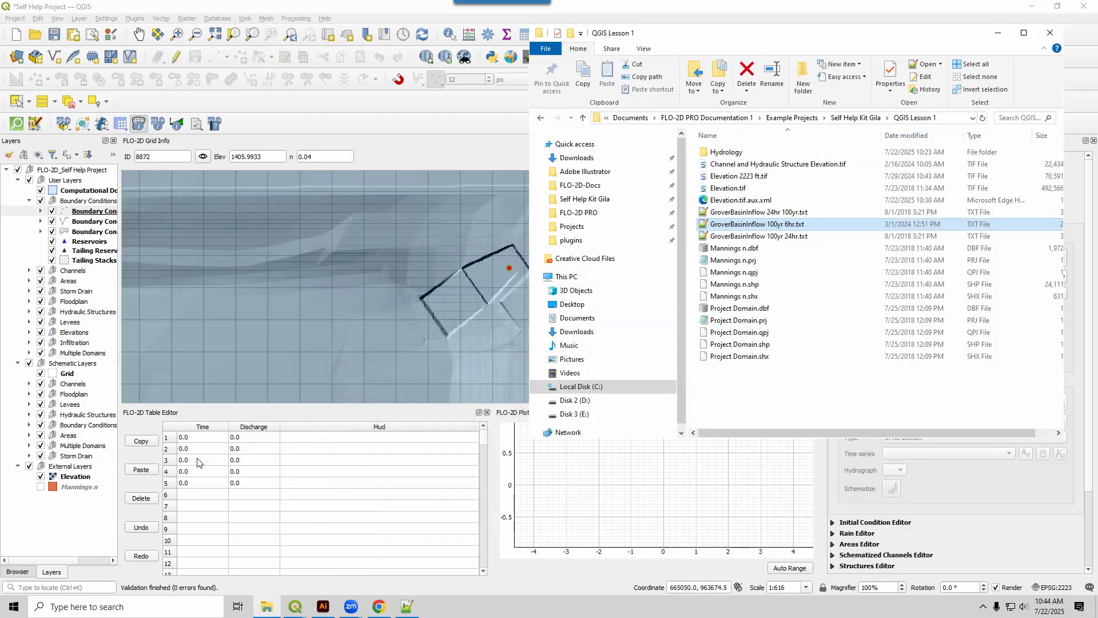
# Paste the hydrograph data into the 100yr 6hr time series from its first Time row and schematize the GroverIn inflow.
pyautogui.click(201, 439)
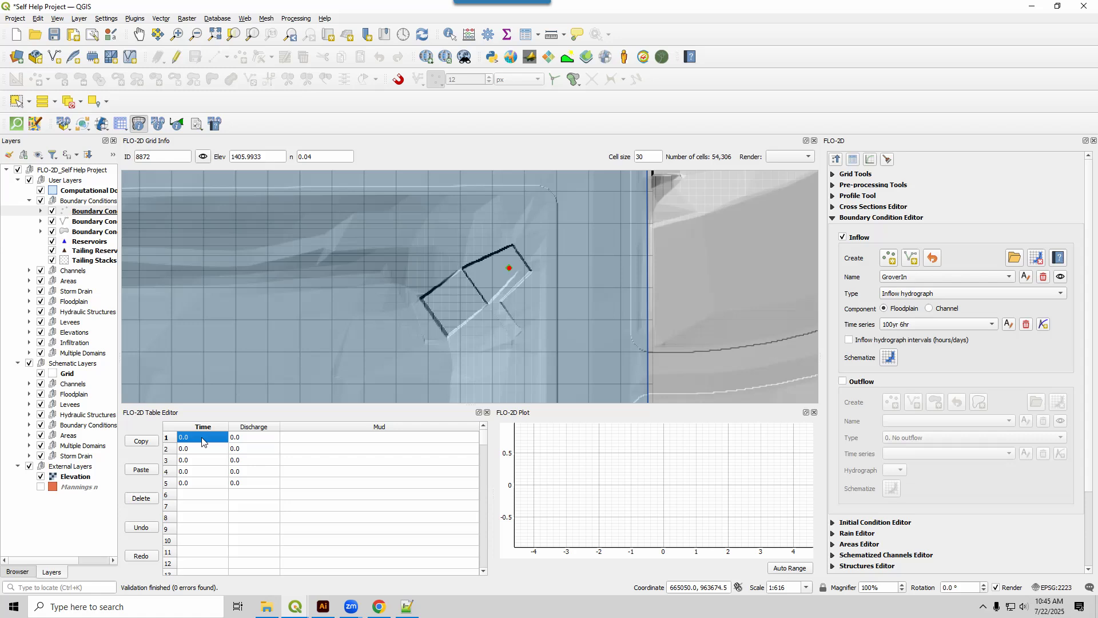
pyautogui.hotkey('ctrl', 'v')
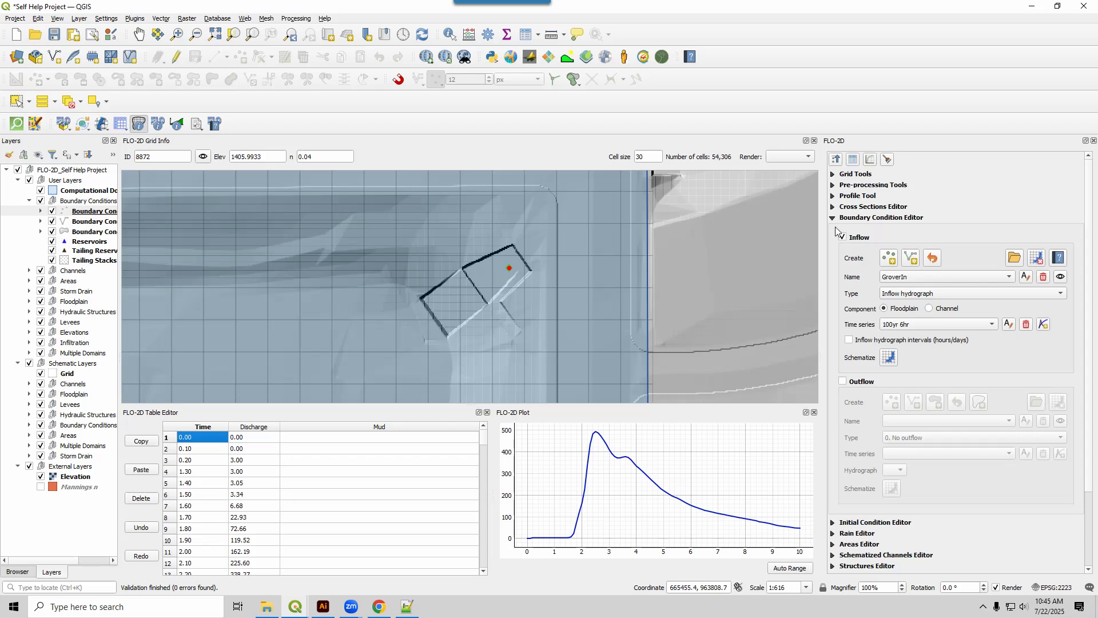
pyautogui.click(889, 357)
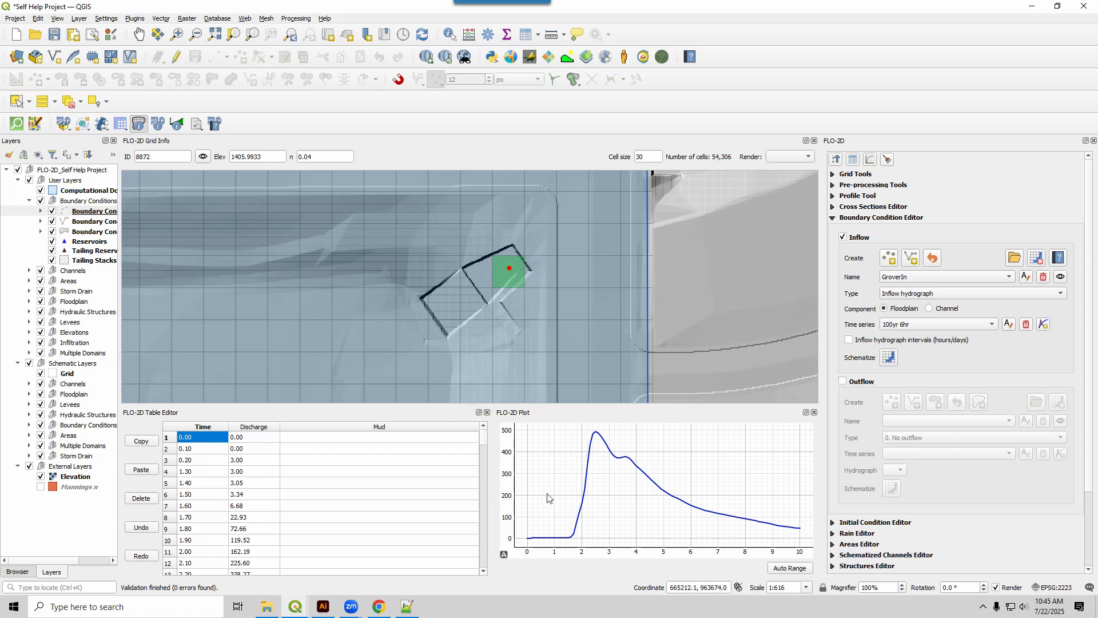
pyautogui.click(832, 218)
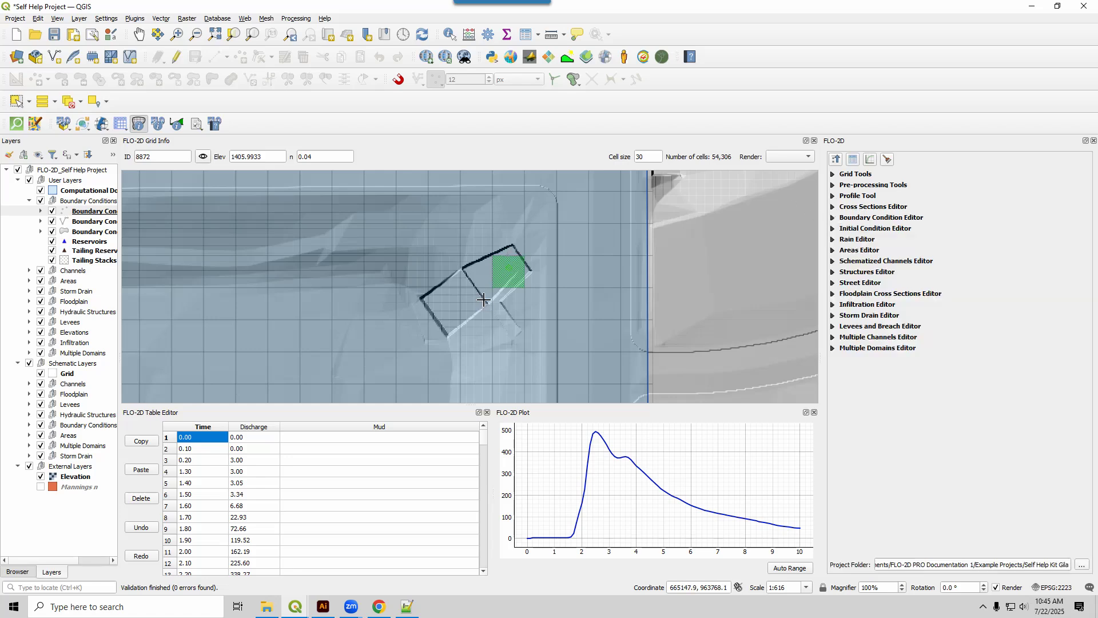
# Examine the domain's west boundary and southwest corner for places where basins and channels cross the grid edge.
pyautogui.scroll(-2, 483, 297)
pyautogui.scroll(-2, 484, 297)
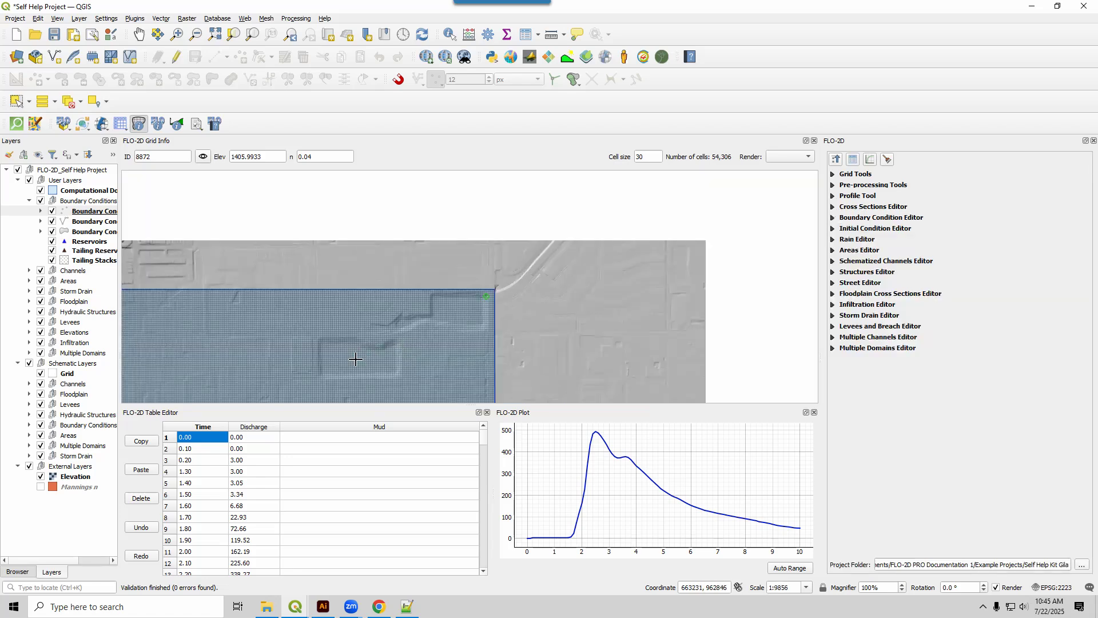
pyautogui.moveTo(358, 371); pyautogui.dragTo(552, 253)
pyautogui.scroll(-2, 451, 328)
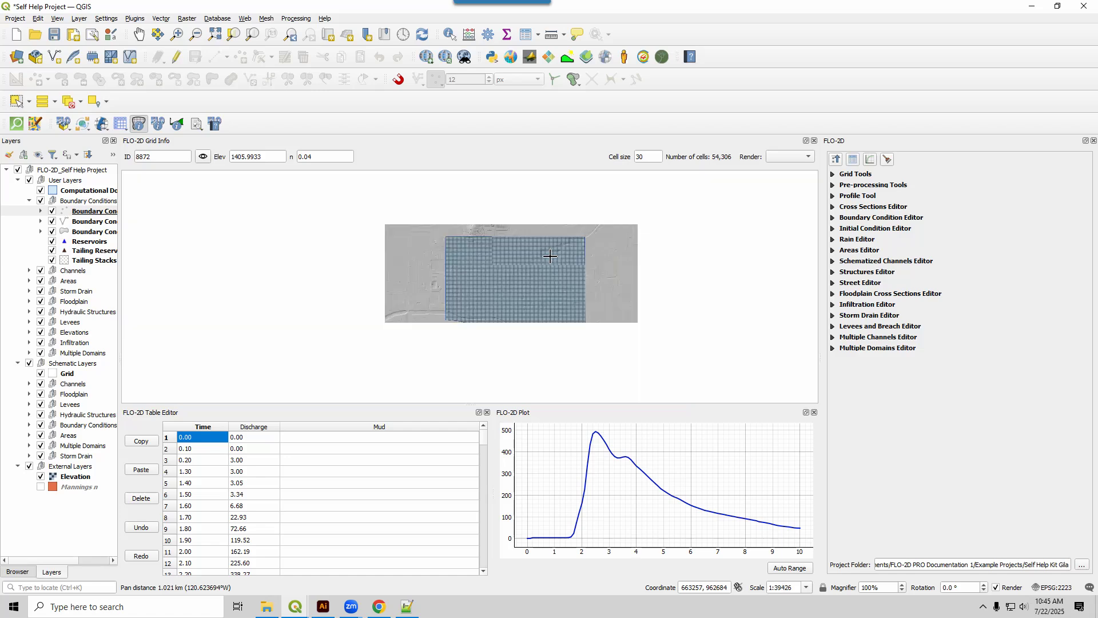
pyautogui.scroll(2, 440, 313)
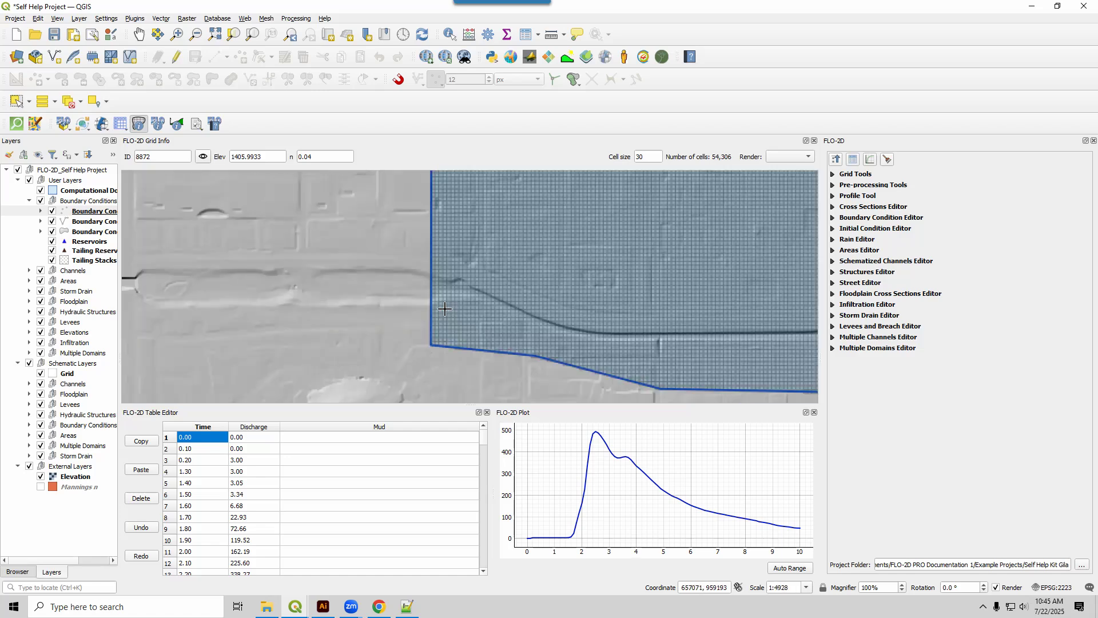
pyautogui.moveTo(449, 307); pyautogui.dragTo(398, 348)
pyautogui.scroll(-1, 399, 225)
pyautogui.moveTo(400, 225); pyautogui.dragTo(364, 321)
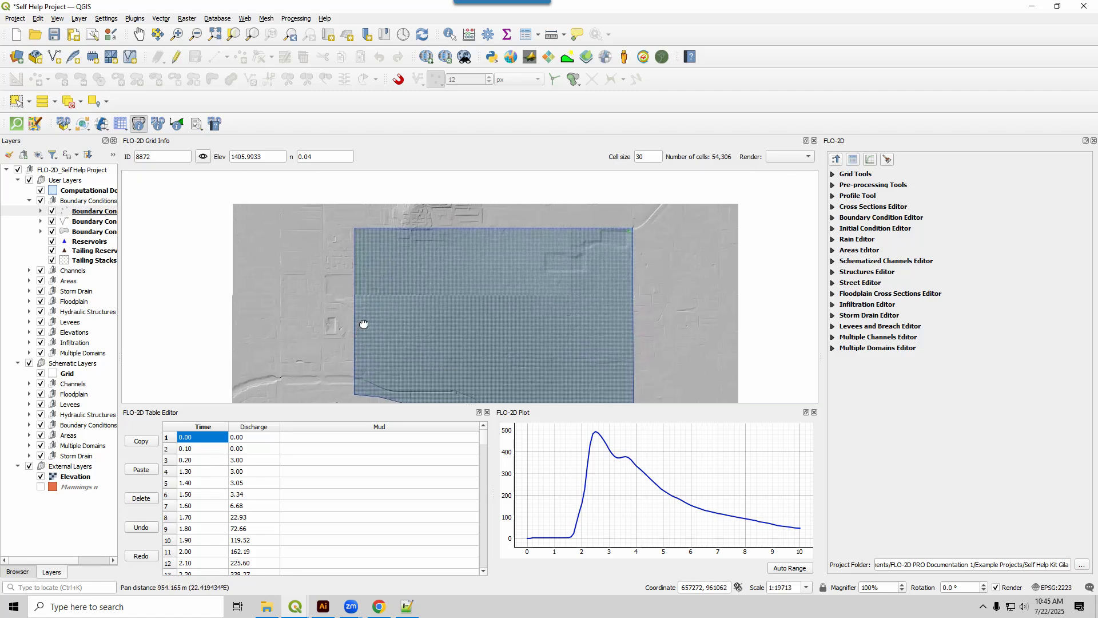
pyautogui.scroll(2, 349, 283)
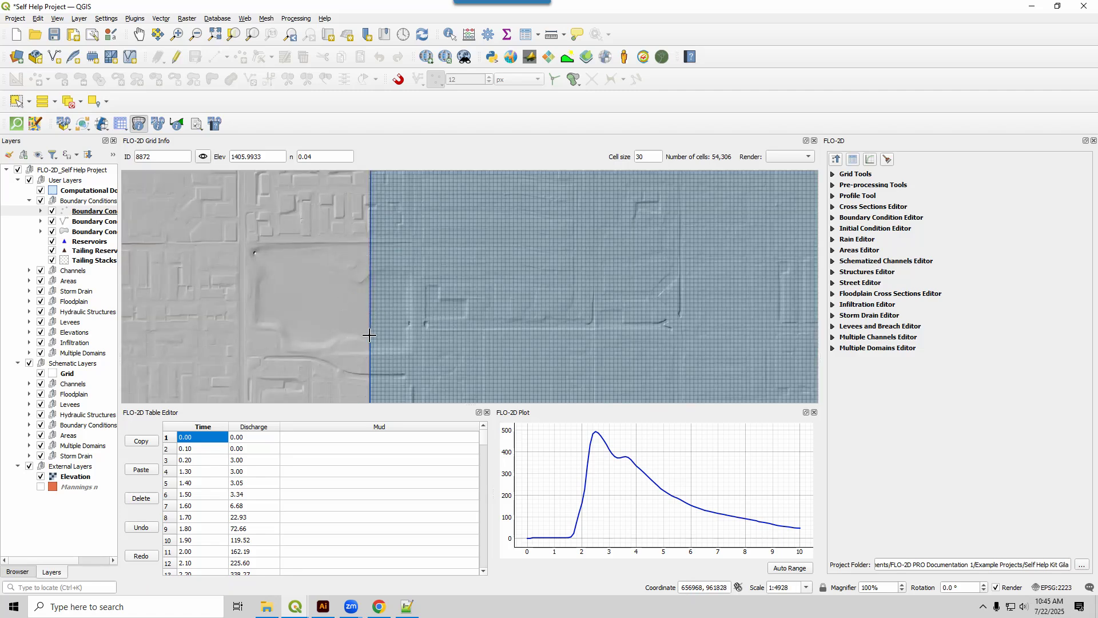
pyautogui.moveTo(367, 335); pyautogui.dragTo(352, 90)
pyautogui.scroll(-2, 377, 272)
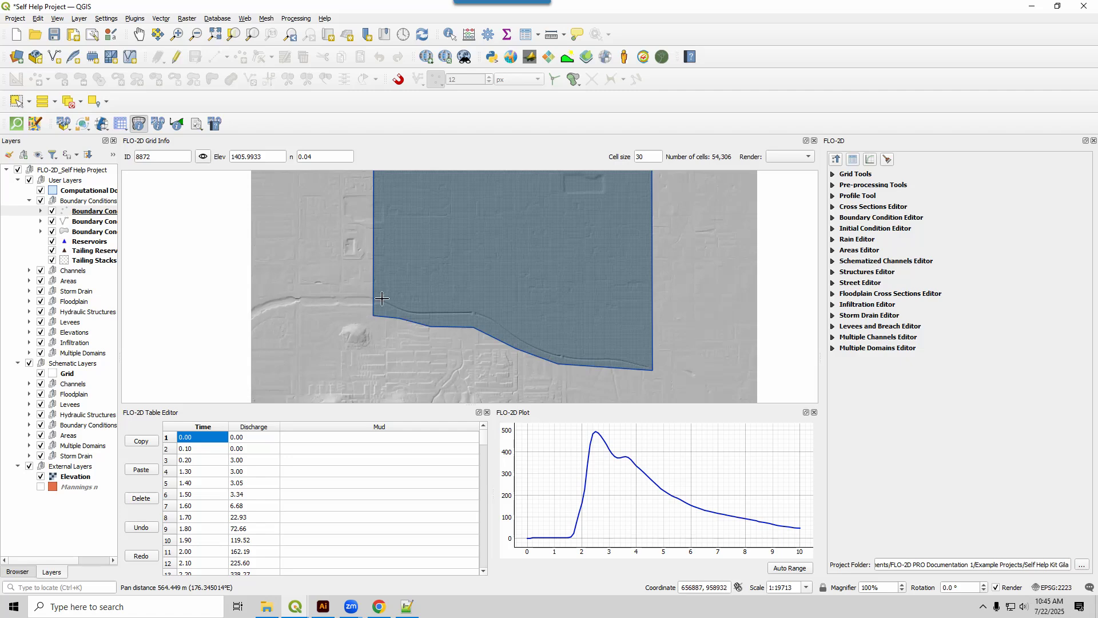
pyautogui.scroll(2, 380, 299)
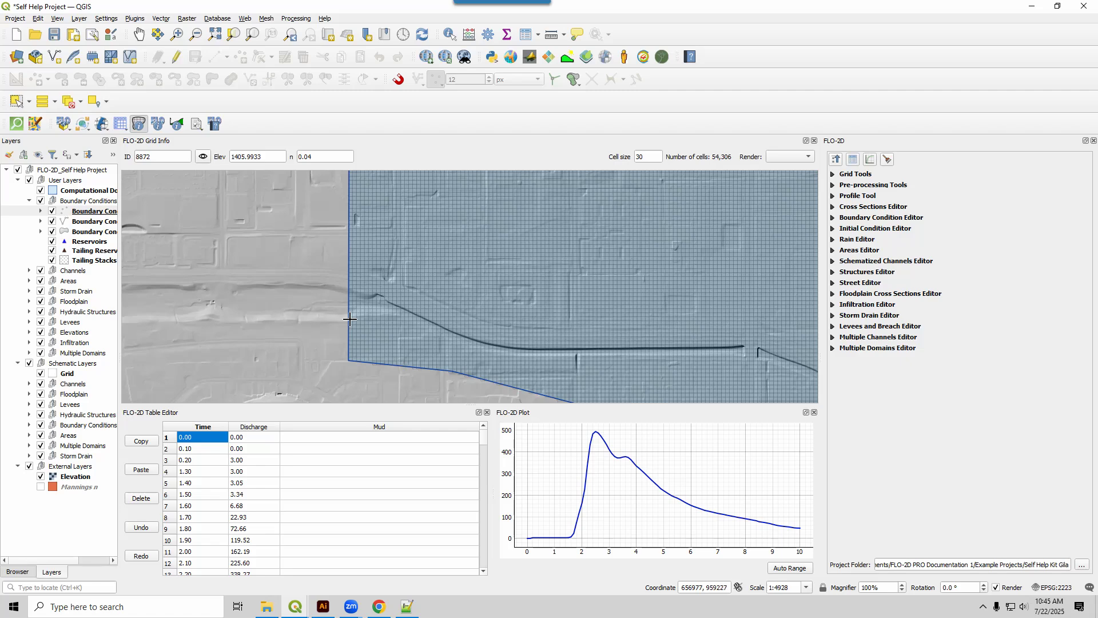
pyautogui.scroll(-2, 350, 308)
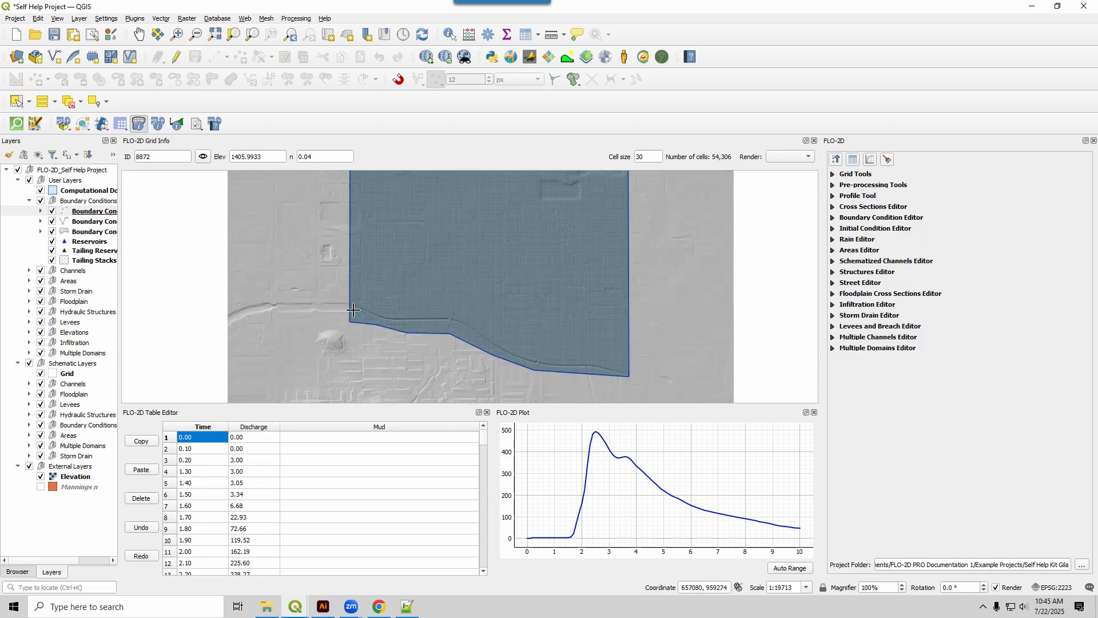
pyautogui.moveTo(415, 241); pyautogui.dragTo(361, 256)
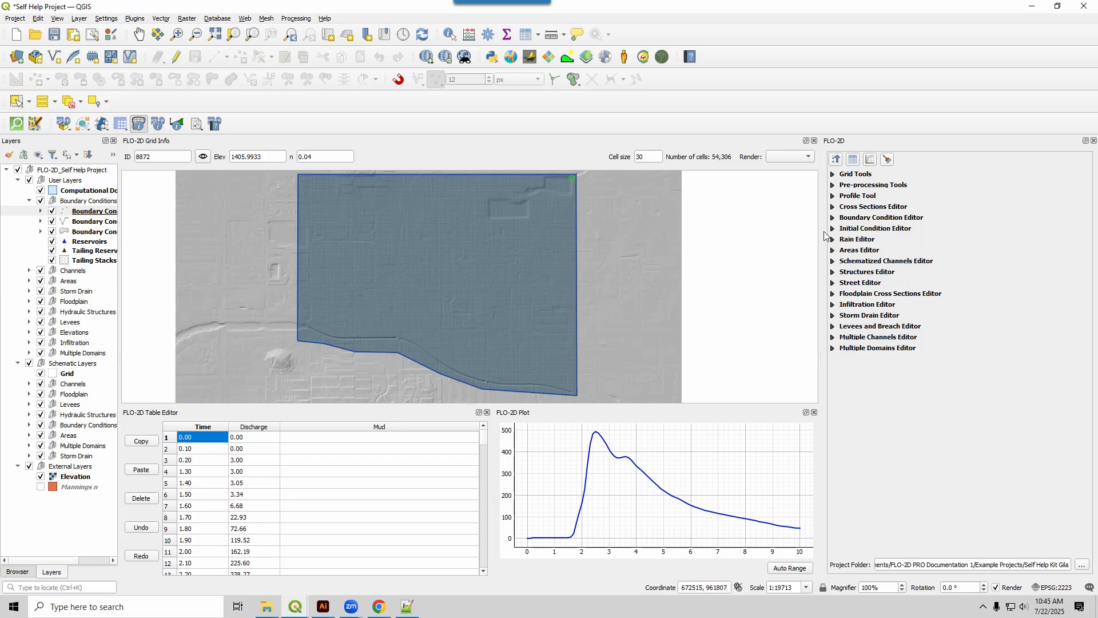
# Enable outflow in the Boundary Condition Editor, draw a small outflow polygon across the domain's west boundary beside the large basin, and save it.
pyautogui.click(833, 218)
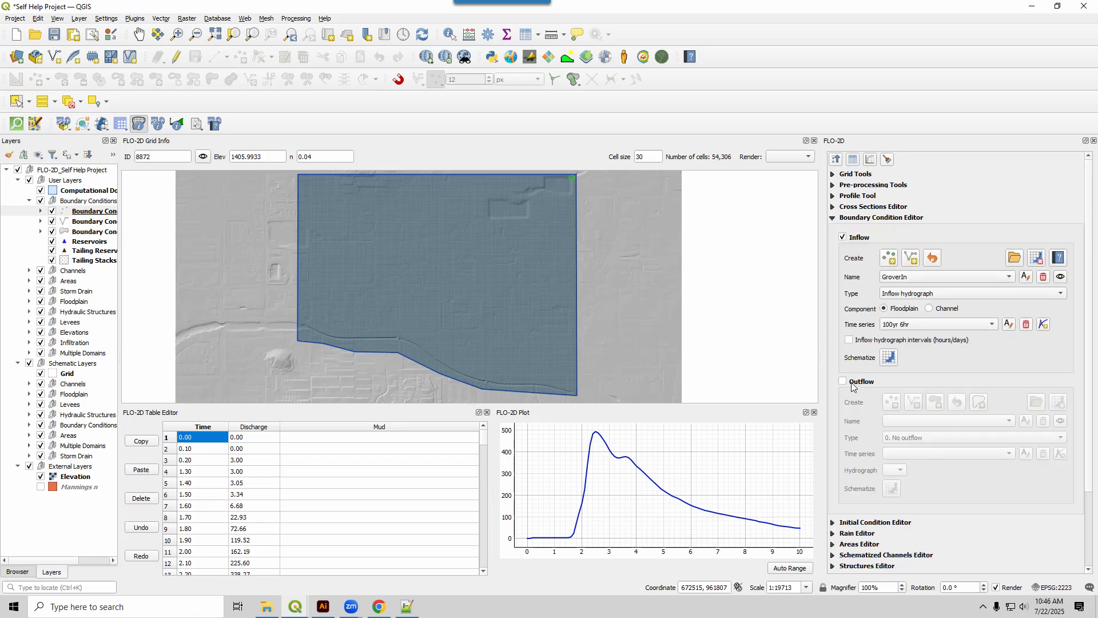
pyautogui.click(842, 382)
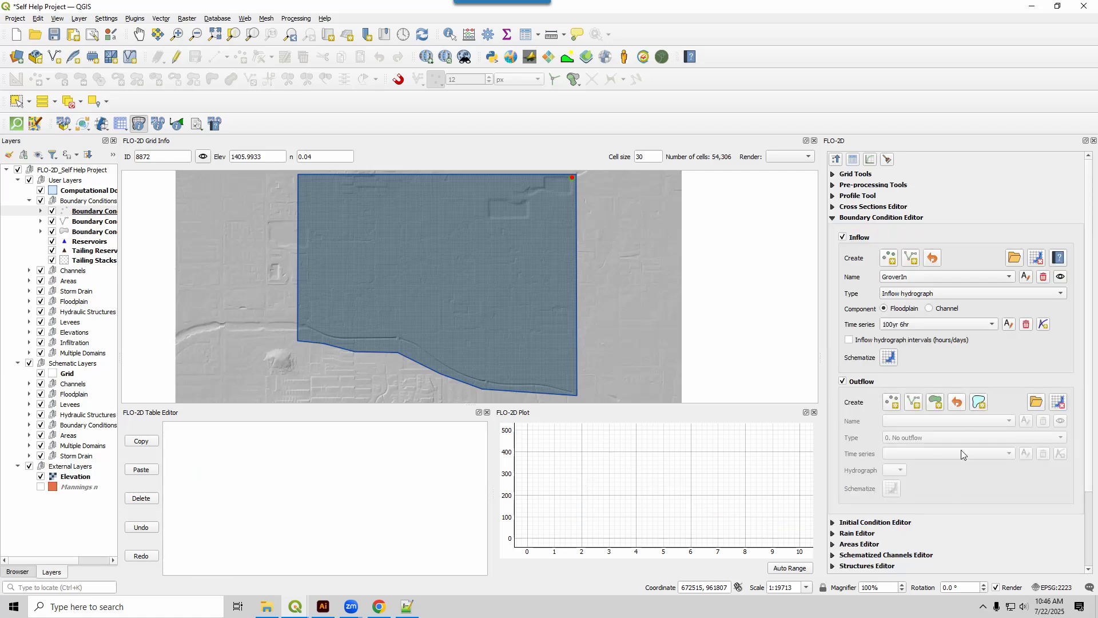
pyautogui.click(935, 403)
pyautogui.scroll(2, 285, 233)
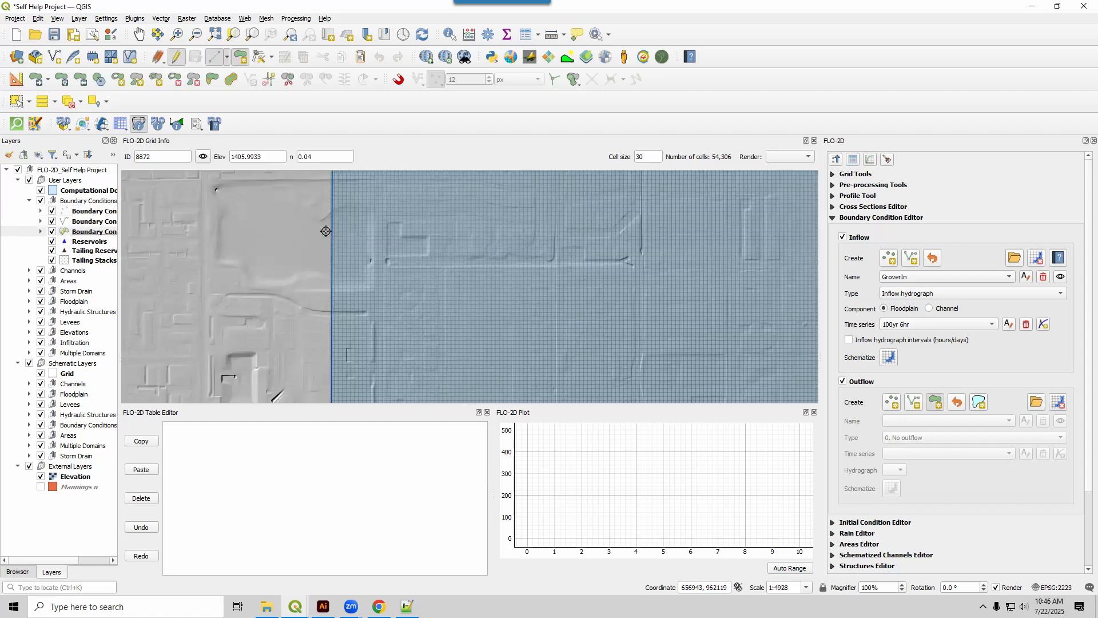
pyautogui.click(323, 228)
pyautogui.click(341, 226)
pyautogui.click(341, 270)
pyautogui.click(323, 265)
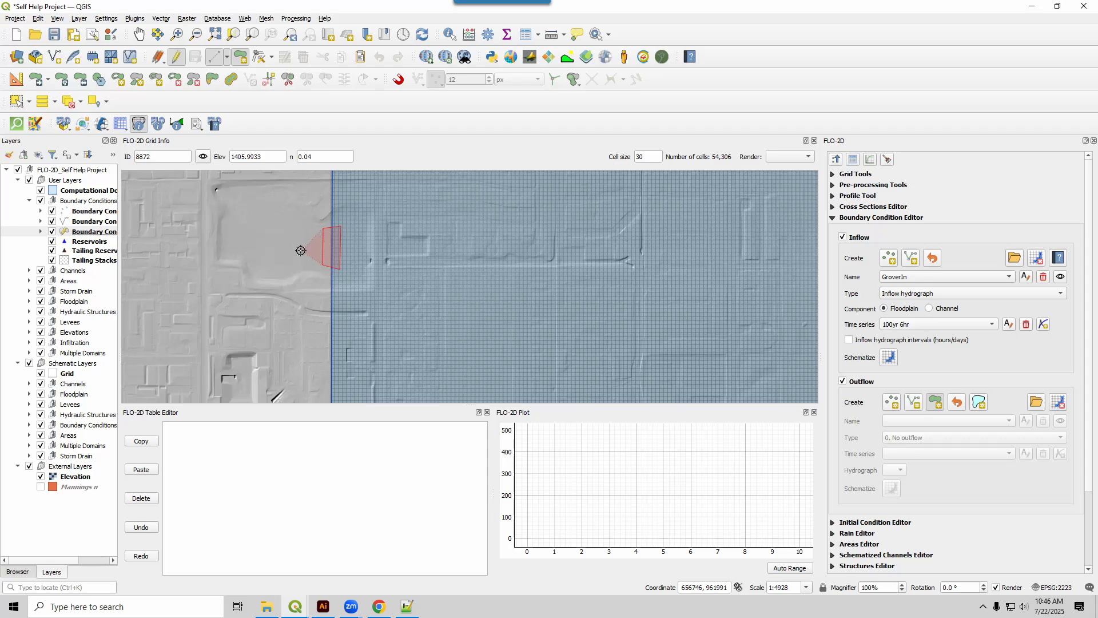
pyautogui.rightClick(301, 250)
pyautogui.click(750, 371)
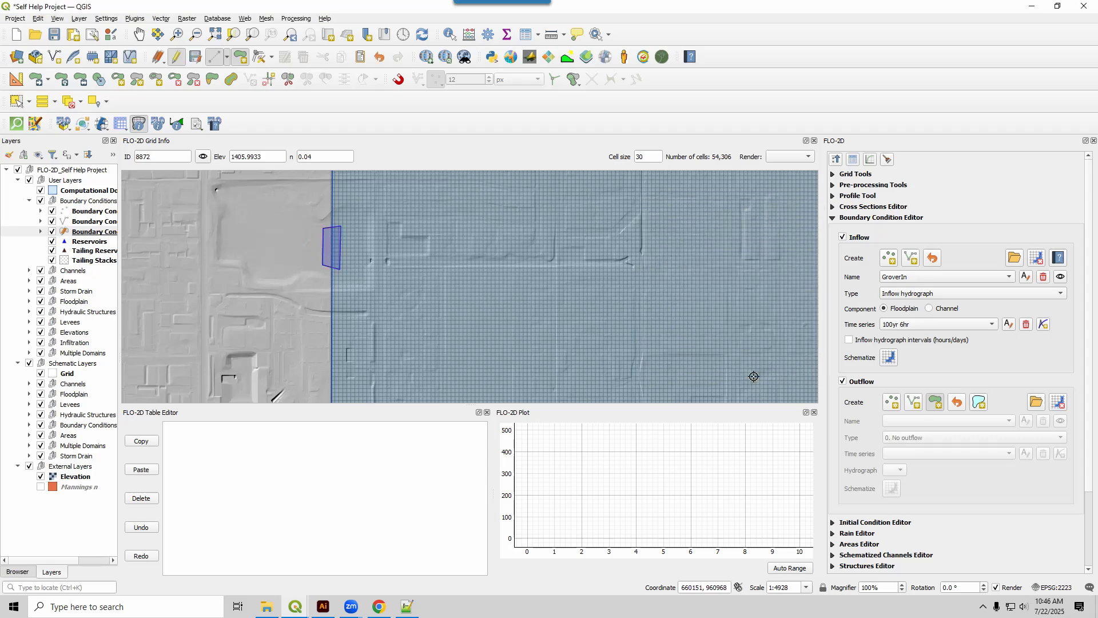
pyautogui.click(940, 406)
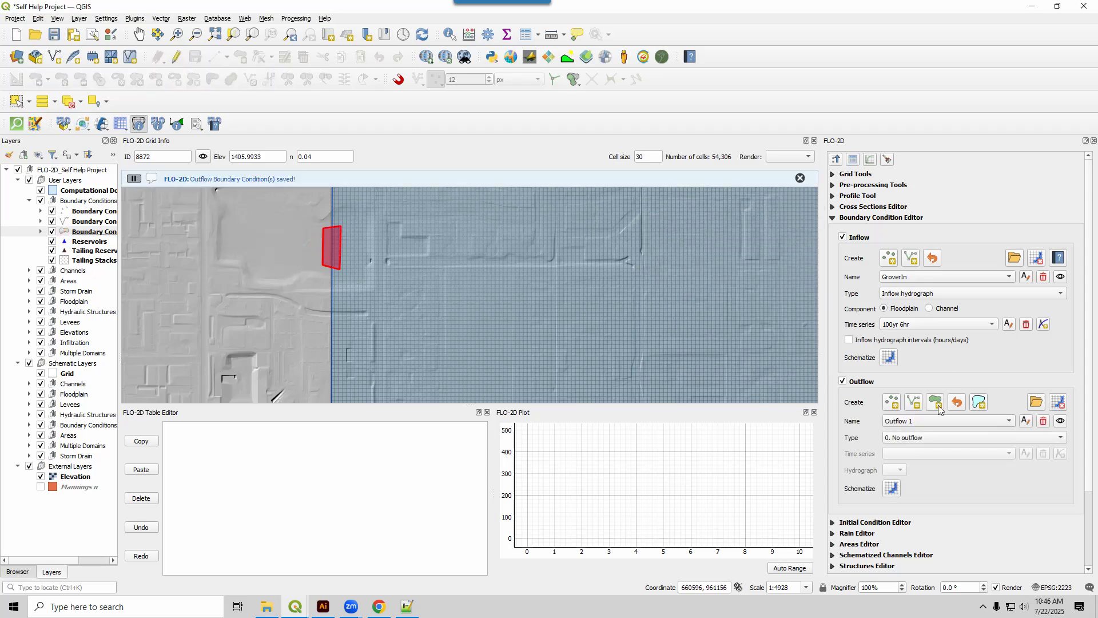
# Rename the new outflow to TurtleOut and set its type to 1. Floodplain outflow (no hydrograph).
pyautogui.click(1025, 421)
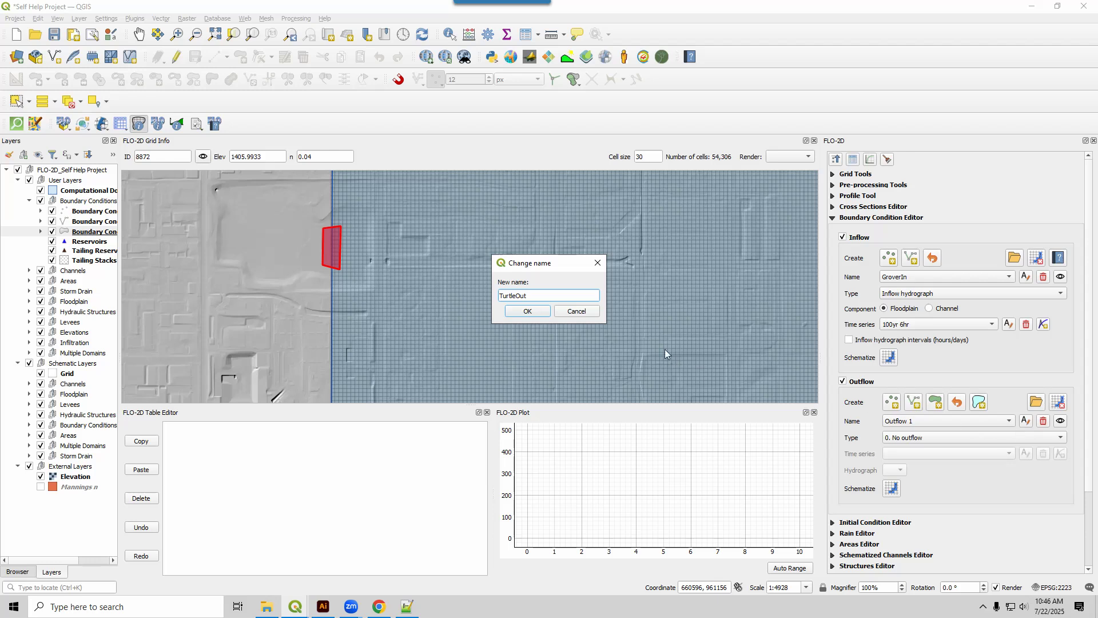
pyautogui.click(909, 438)
pyautogui.click(910, 448)
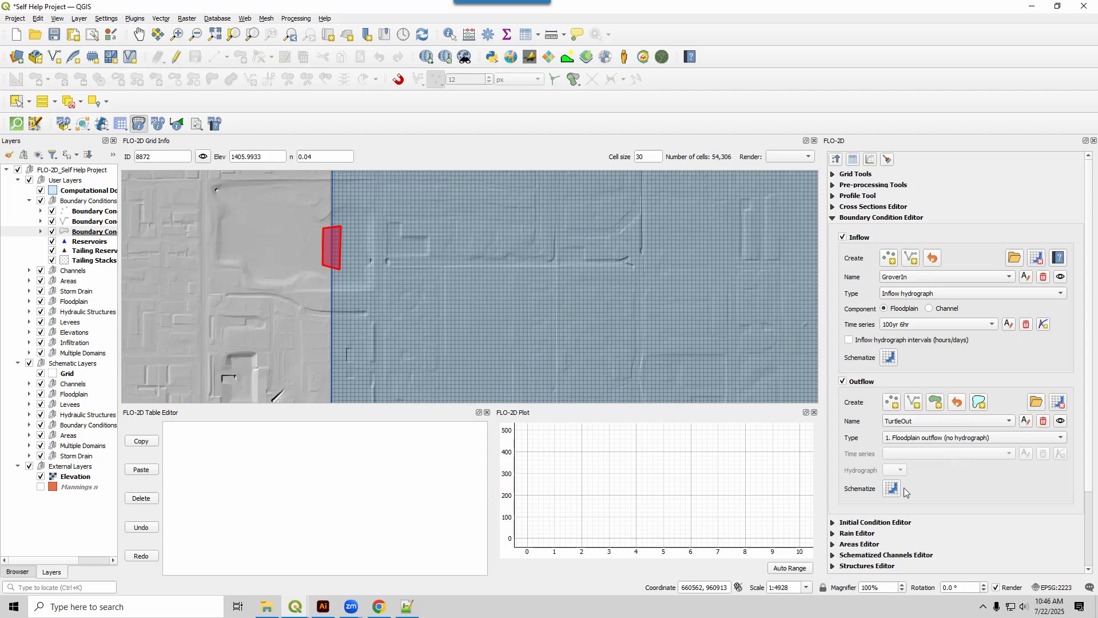
pyautogui.scroll(-1, 421, 314)
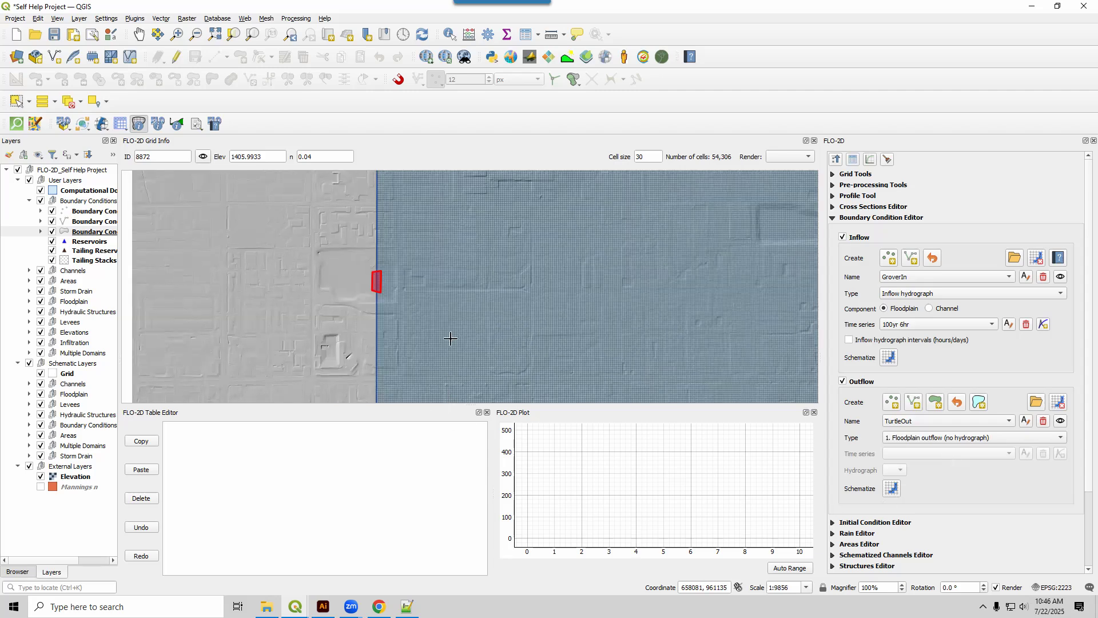
pyautogui.press('Down')
pyautogui.press('Down')
pyautogui.press('Down')
pyautogui.press('Down')
pyautogui.press('Down')
pyautogui.press('Down')
pyautogui.moveTo(430, 341); pyautogui.dragTo(433, 319)
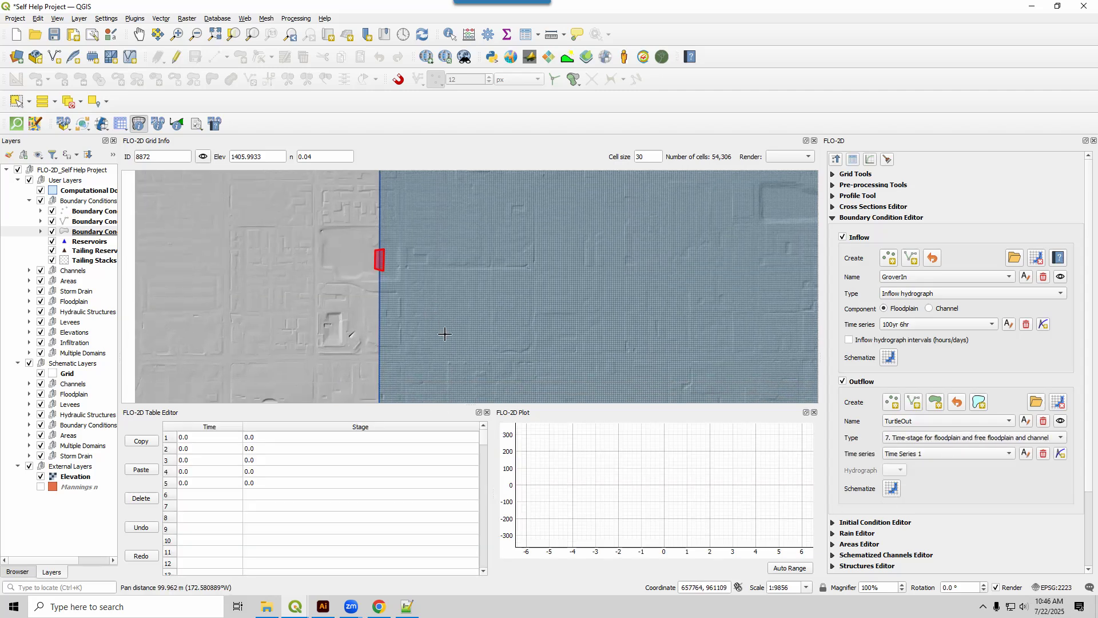
pyautogui.click(910, 438)
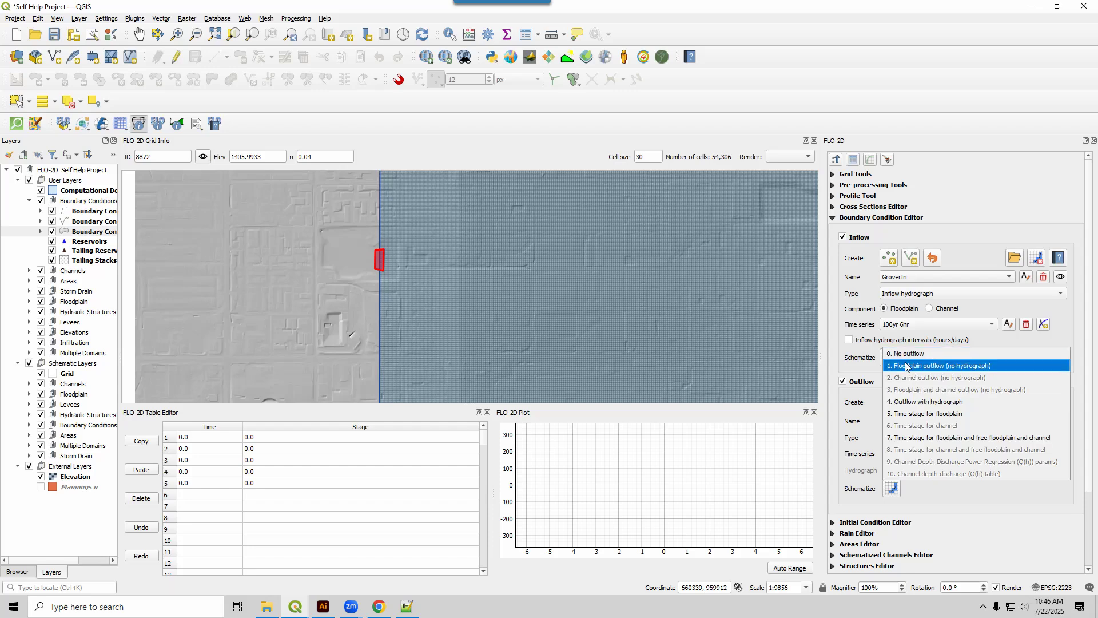
pyautogui.click(906, 366)
# Reselect 1. Floodplain outflow (no hydrograph) as the type of the TurtleOut outflow.
pyautogui.moveTo(448, 338); pyautogui.dragTo(431, 262)
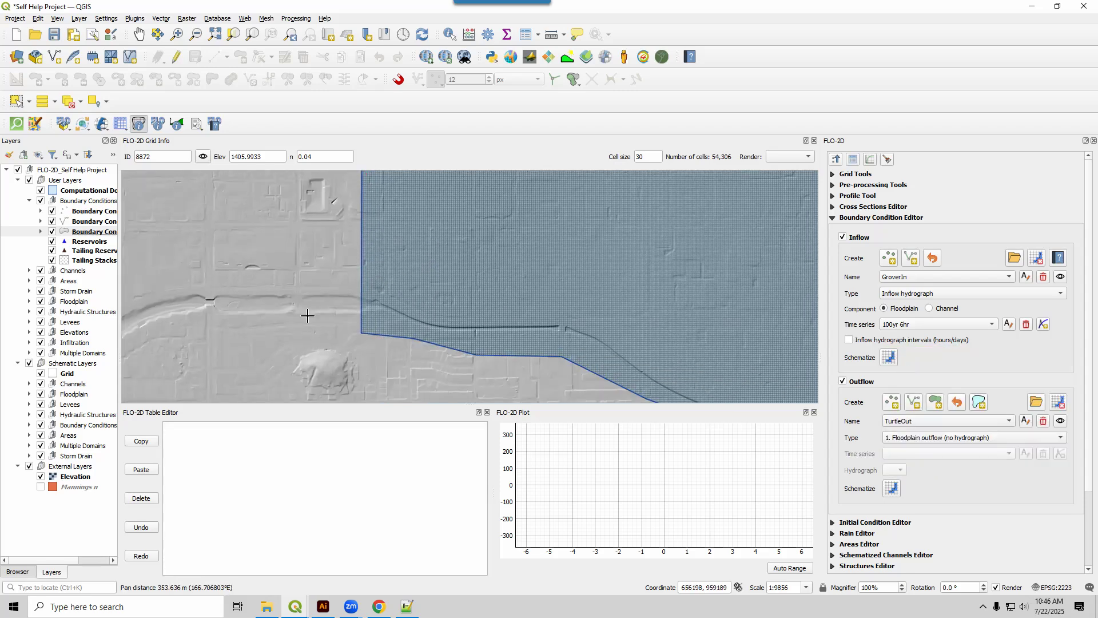
pyautogui.scroll(2, 358, 316)
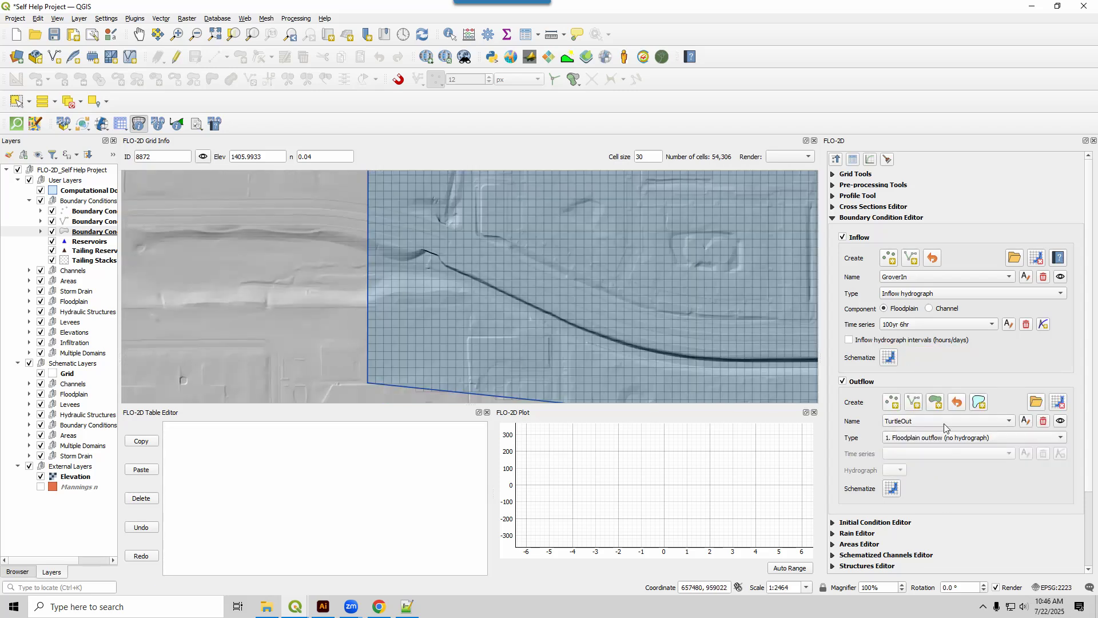
pyautogui.click(904, 438)
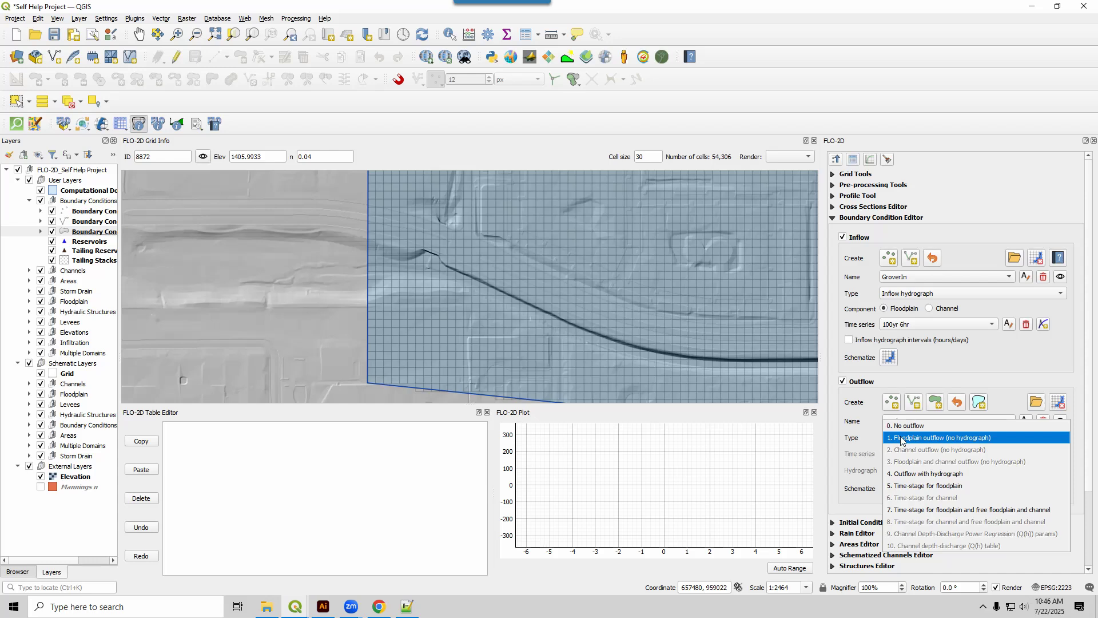
pyautogui.click(902, 438)
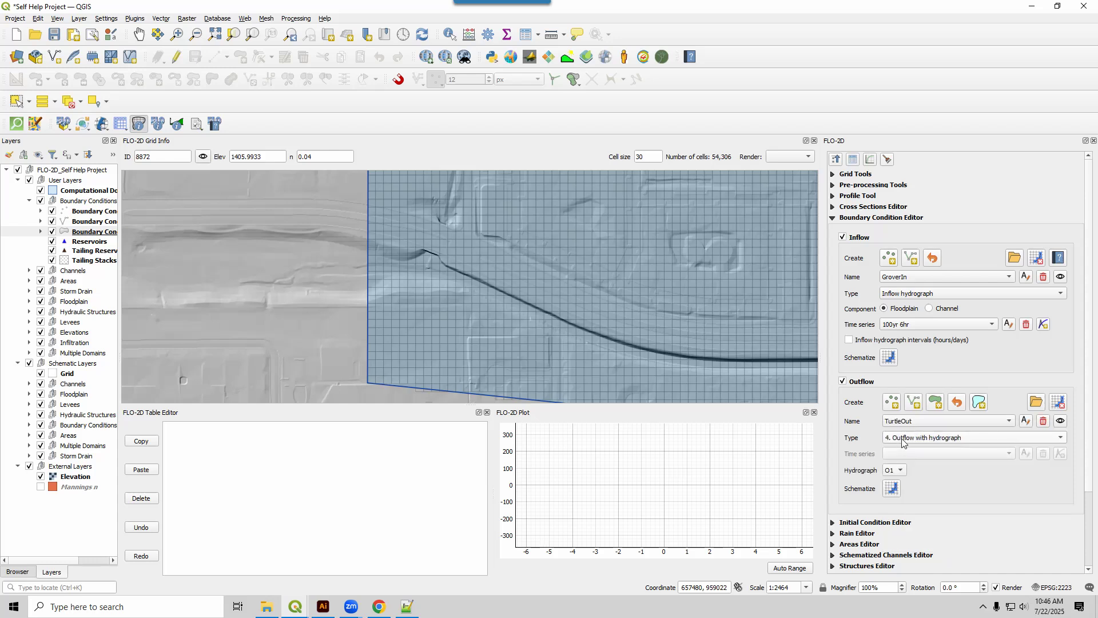
pyautogui.scroll(1, 338, 277)
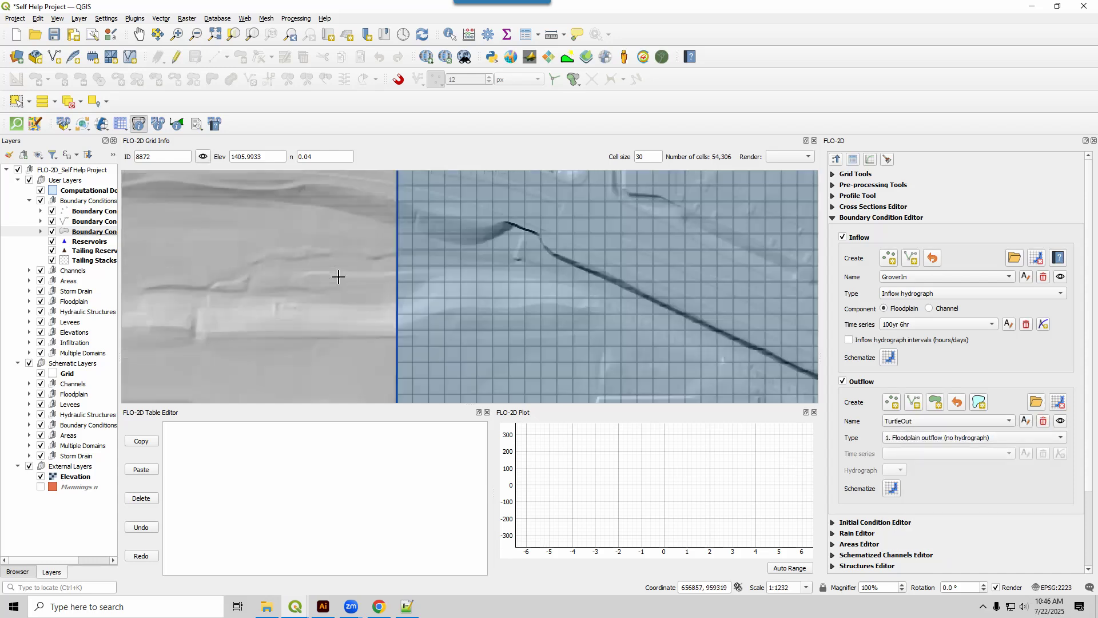
# Draw an Outflow boundary line across the channel just inside the west boundary near the domain's southwest corner and save it.
pyautogui.click(914, 404)
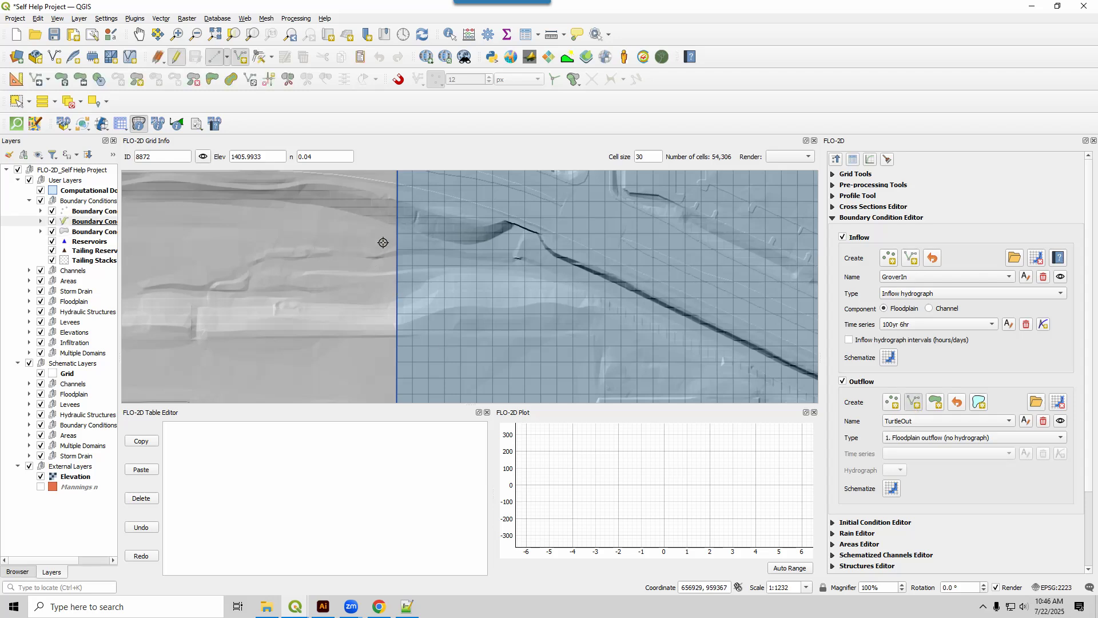
pyautogui.click(404, 226)
pyautogui.click(405, 291)
pyautogui.rightClick(338, 287)
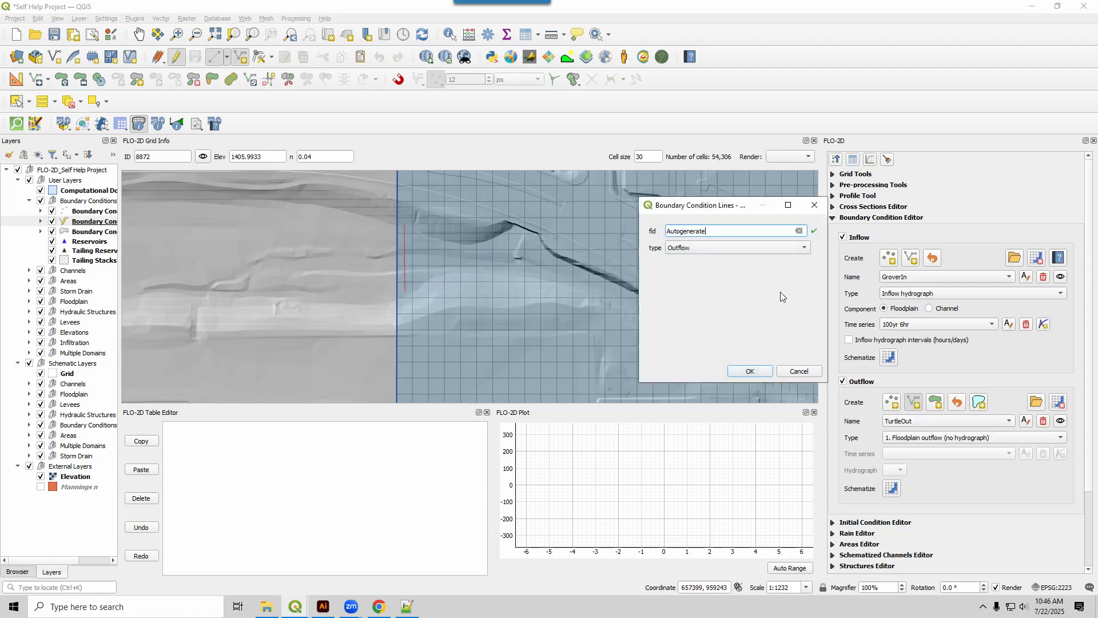
pyautogui.click(706, 244)
pyautogui.click(707, 247)
pyautogui.click(747, 372)
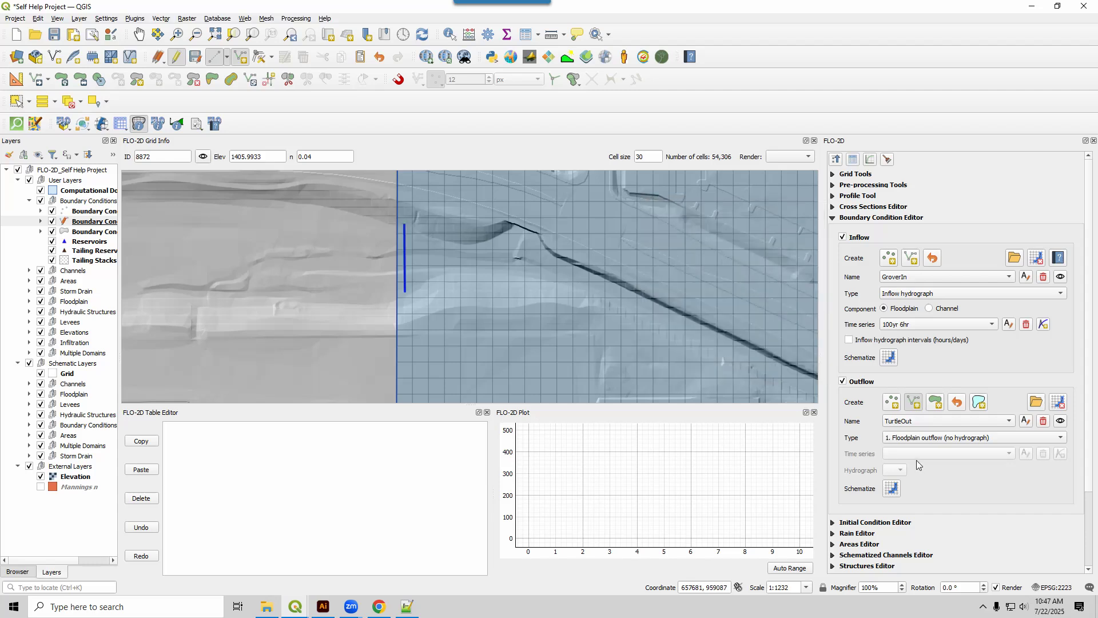
pyautogui.click(913, 404)
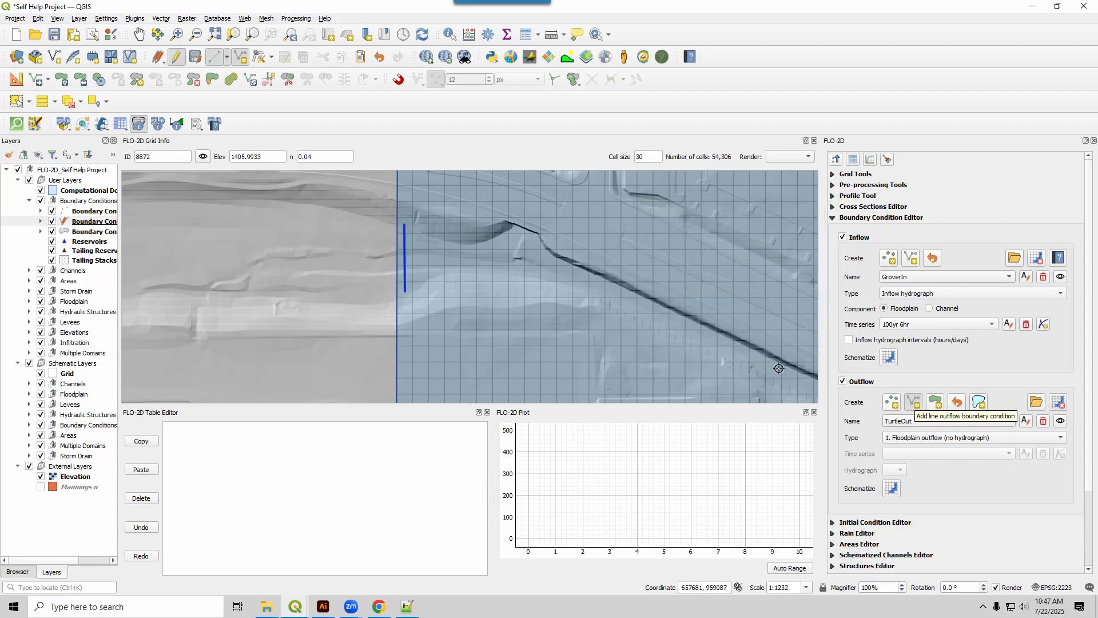
# Save the drawn outflow line, naming it GrnwayOverlandOut with type 1. Floodplain outflow (no hydrograph).
pyautogui.click(914, 403)
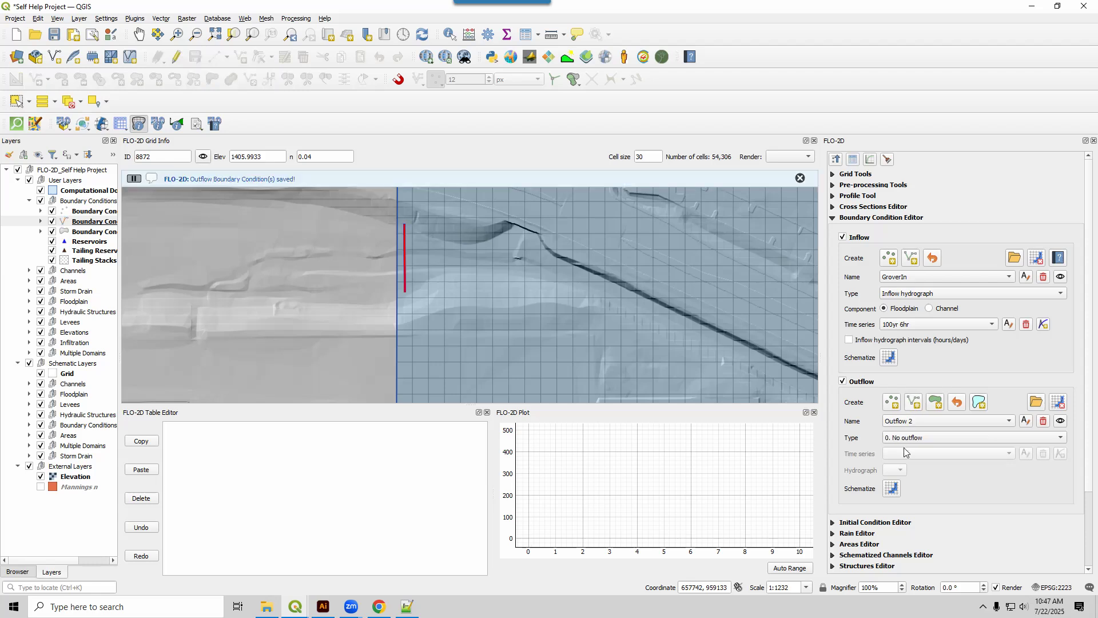
pyautogui.click(1029, 421)
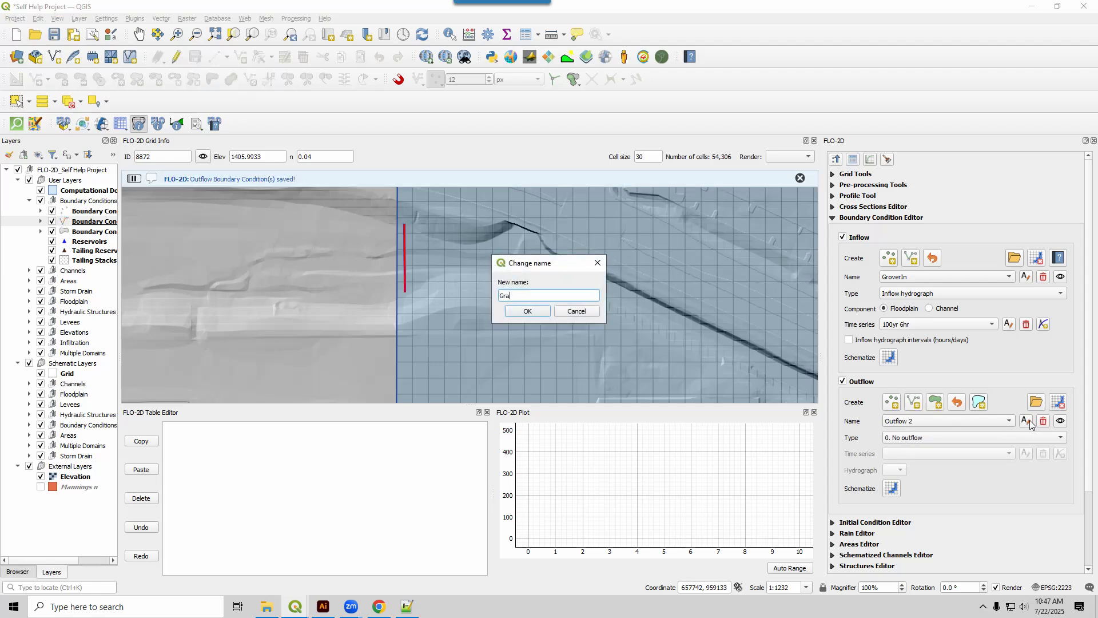
pyautogui.write('GrnwayOverlandOut')
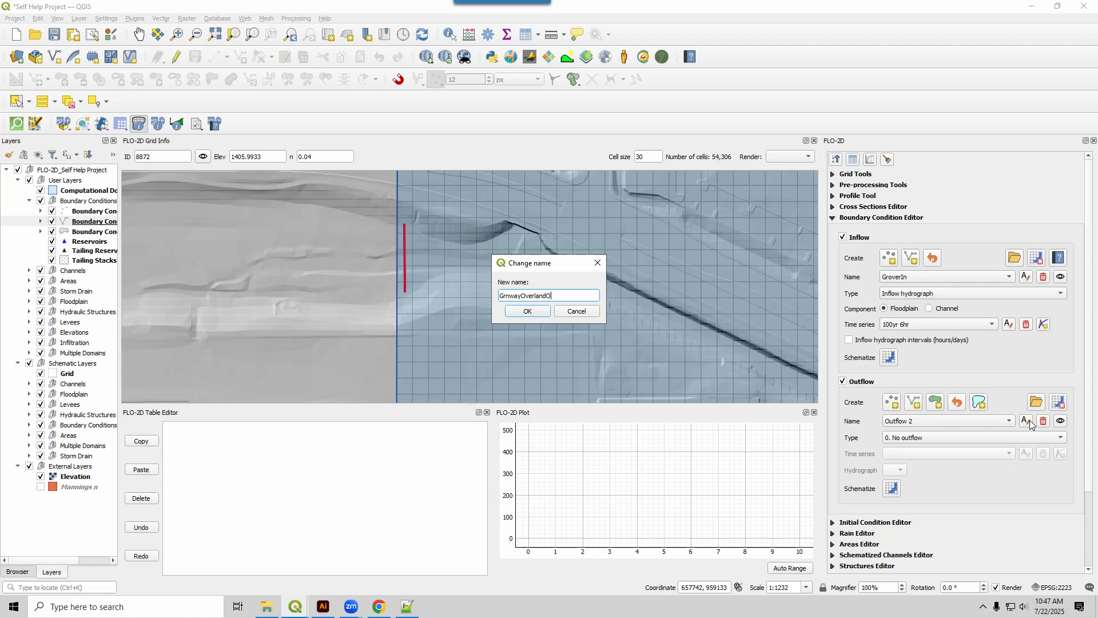
pyautogui.click(528, 312)
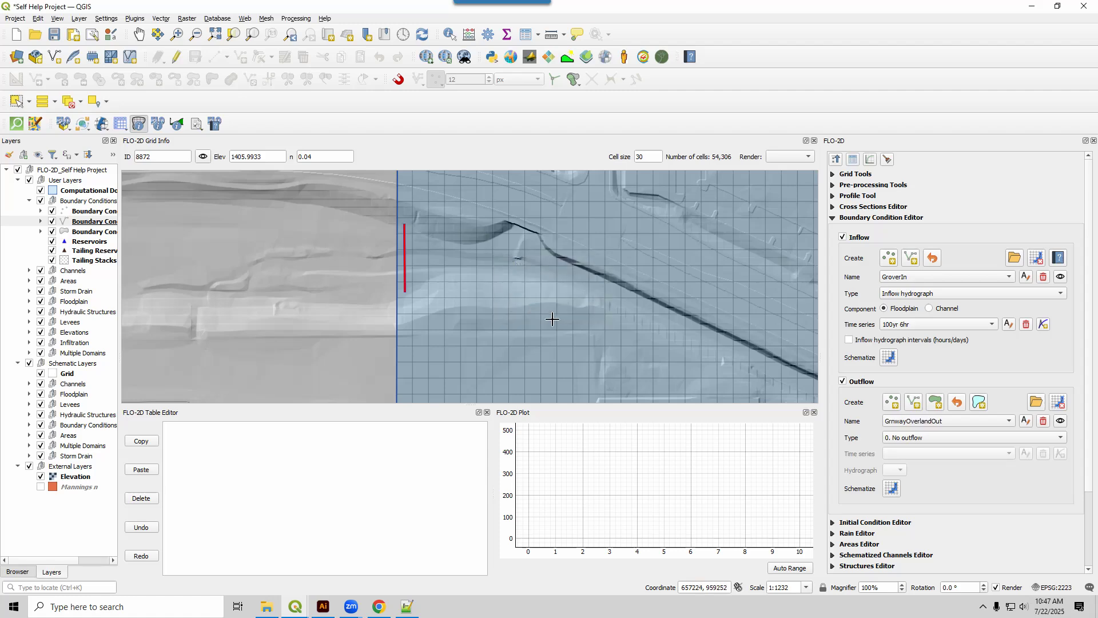
pyautogui.click(907, 438)
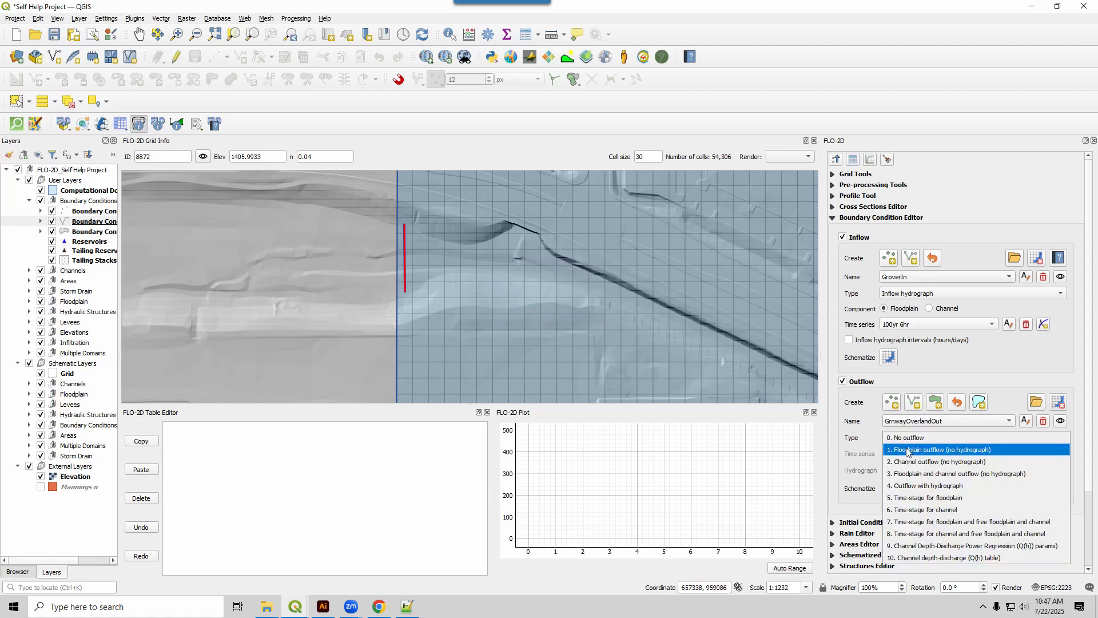
pyautogui.click(915, 450)
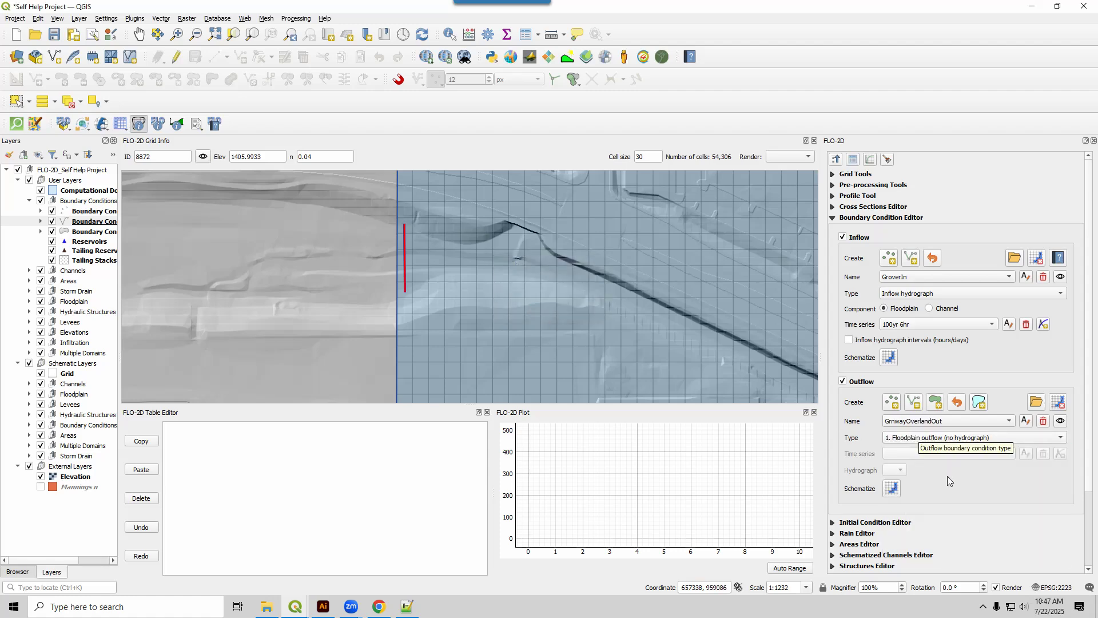
# Schematize the outflow boundary conditions onto the grid.
pyautogui.scroll(-2, 519, 349)
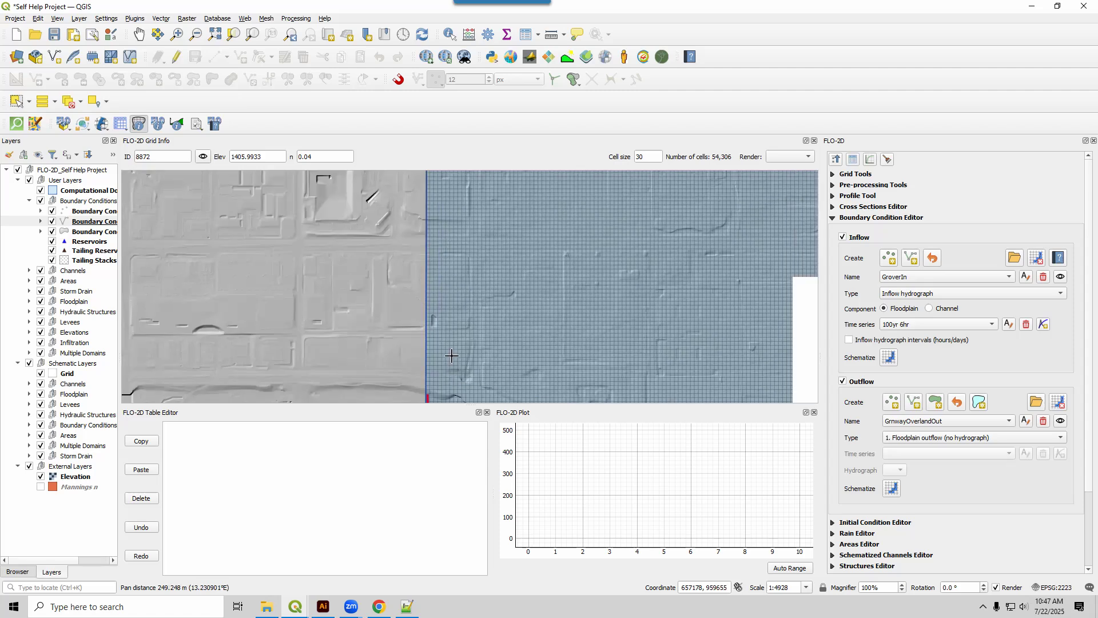
pyautogui.scroll(-2, 520, 366)
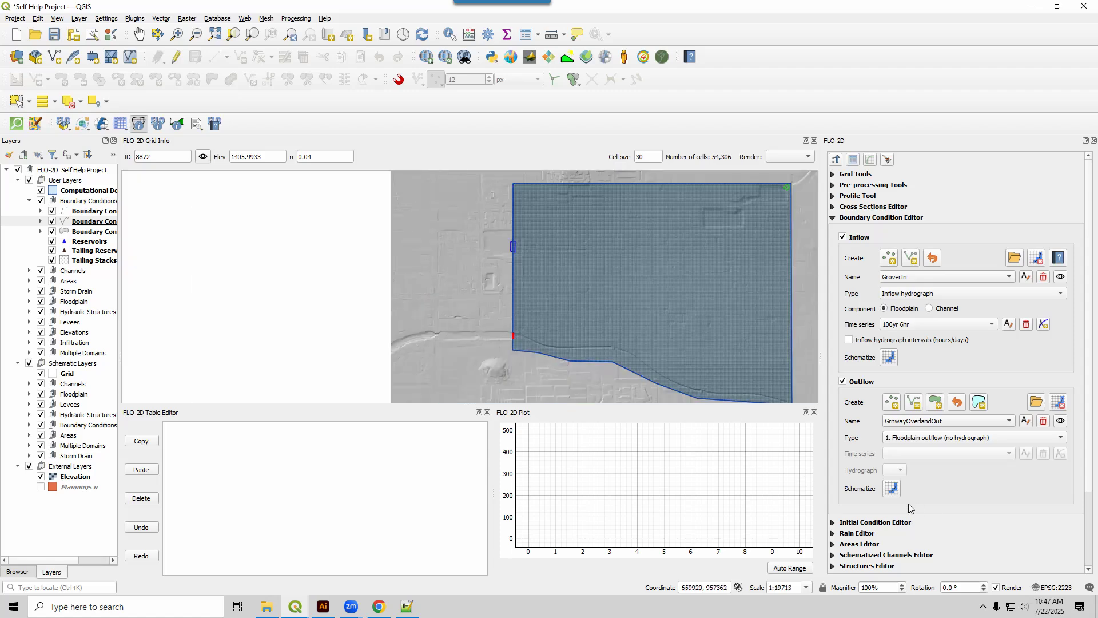
pyautogui.click(892, 490)
pyautogui.click(567, 312)
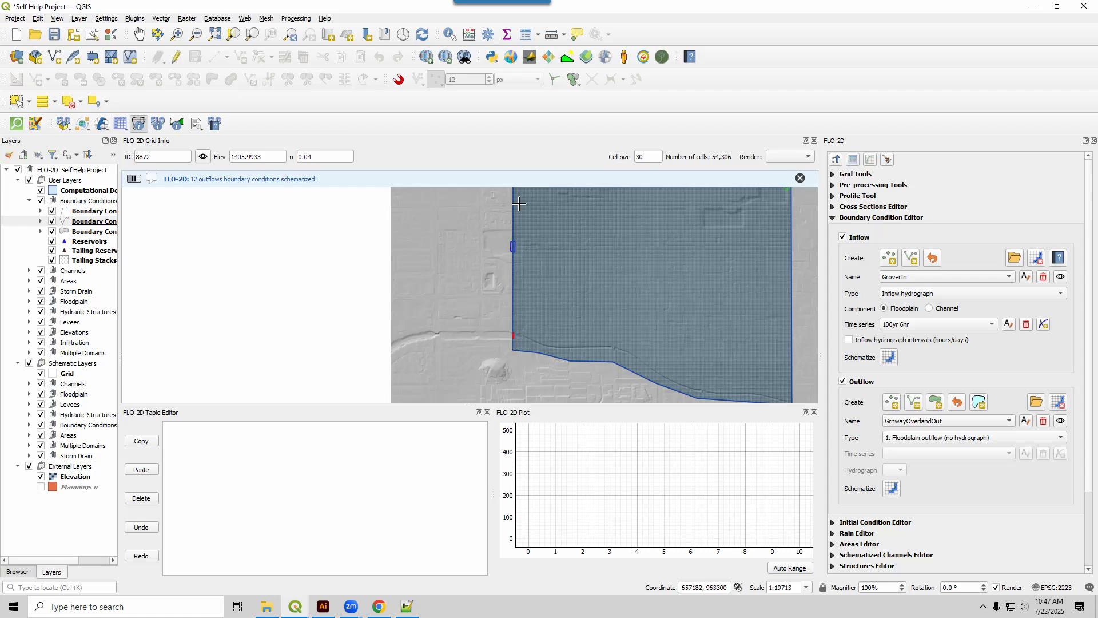
# Examine the schematized outflow cells at the polygon beside the large basin and at the channel line near the domain's southwest corner.
pyautogui.scroll(3, 517, 258)
pyautogui.moveTo(509, 190); pyautogui.dragTo(465, 309)
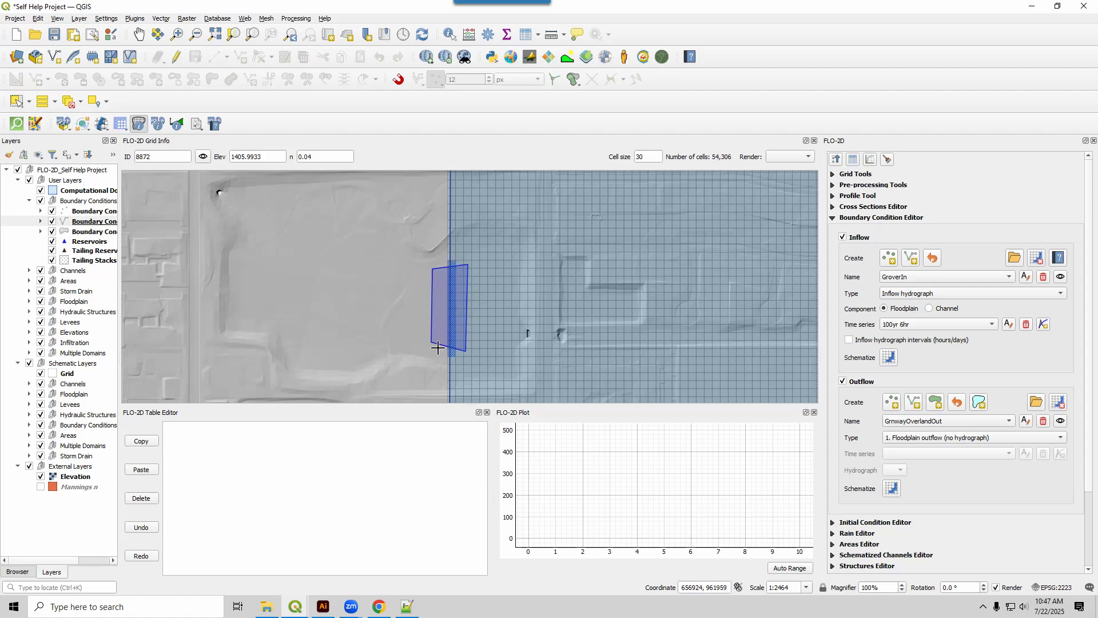
pyautogui.scroll(-1, 403, 287)
pyautogui.press('Down')
pyautogui.press('Down')
pyautogui.press('Down')
pyautogui.press('Down')
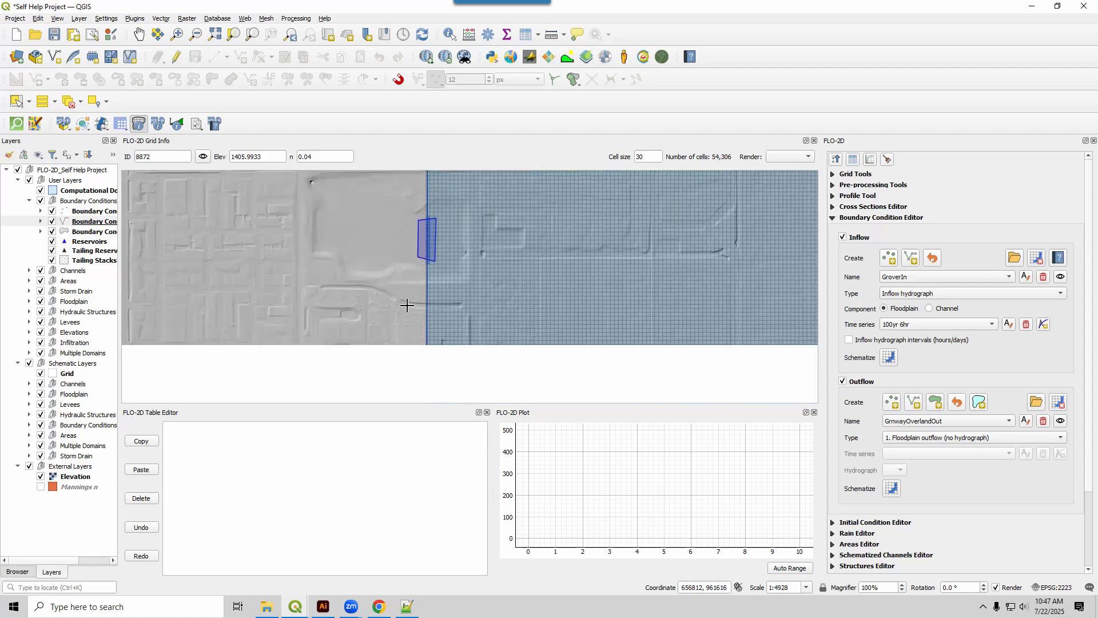
pyautogui.press('Down')
pyautogui.scroll(2, 415, 319)
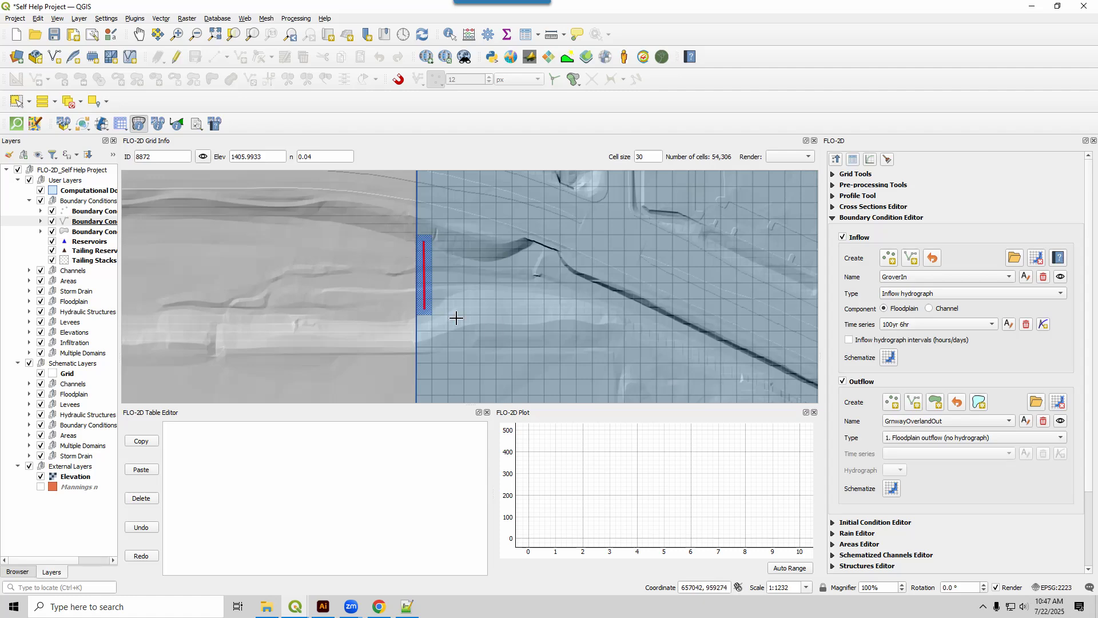
pyautogui.scroll(-1, 257, 284)
pyautogui.scroll(-1, 256, 284)
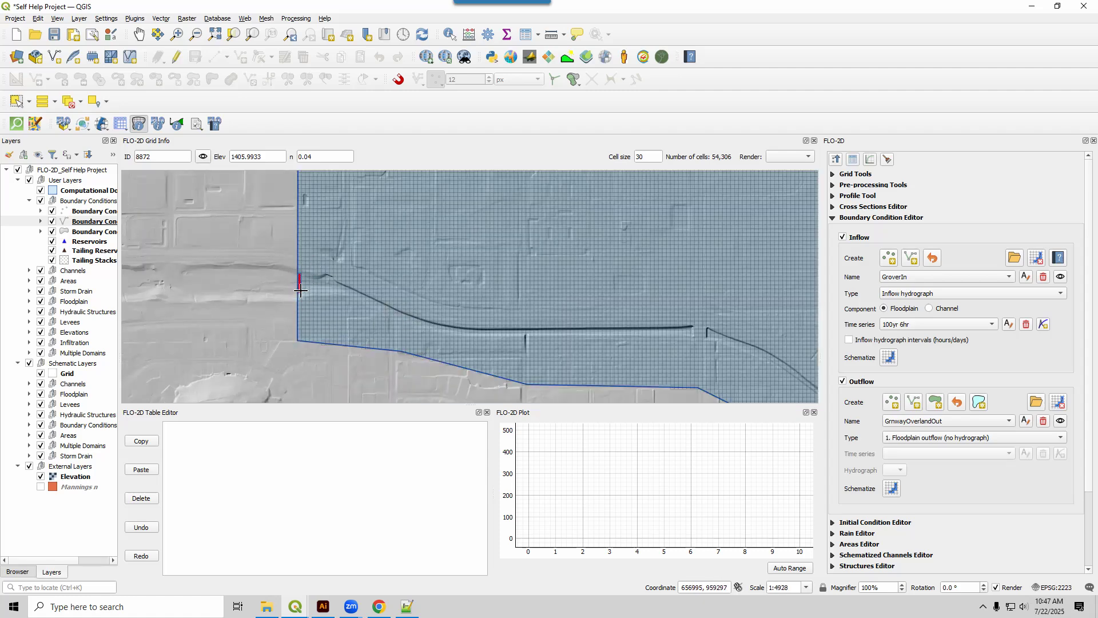
# Clear the highlights on the map and collapse the Boundary Condition Editor with the whole domain in view.
pyautogui.click(887, 161)
pyautogui.click(832, 221)
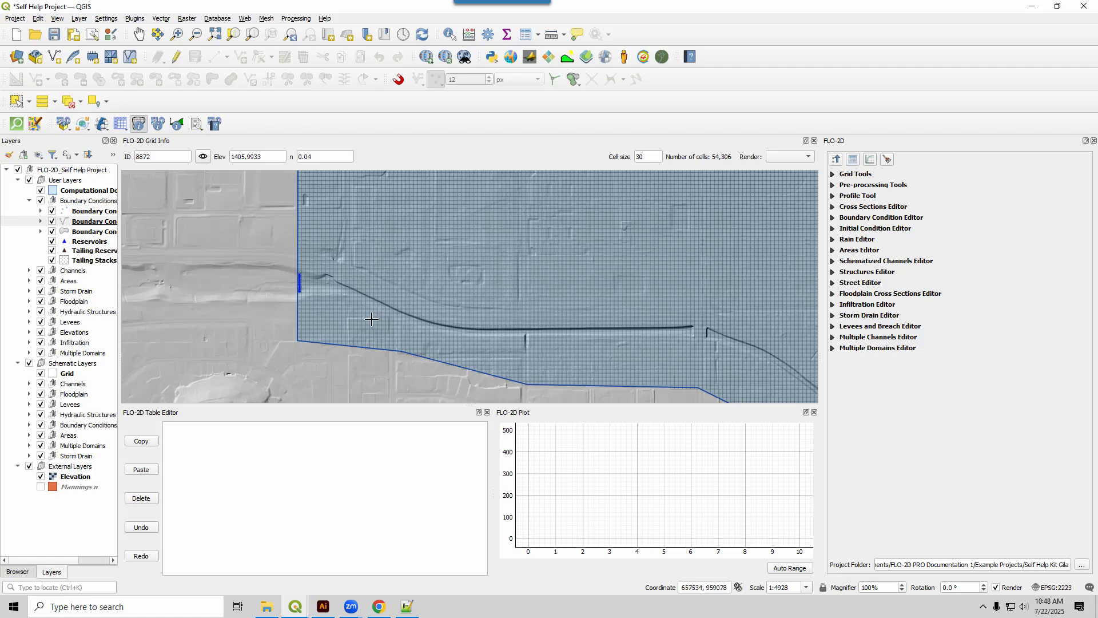
pyautogui.scroll(-1, 368, 317)
pyautogui.scroll(-1, 503, 286)
pyautogui.moveTo(668, 279); pyautogui.dragTo(613, 309)
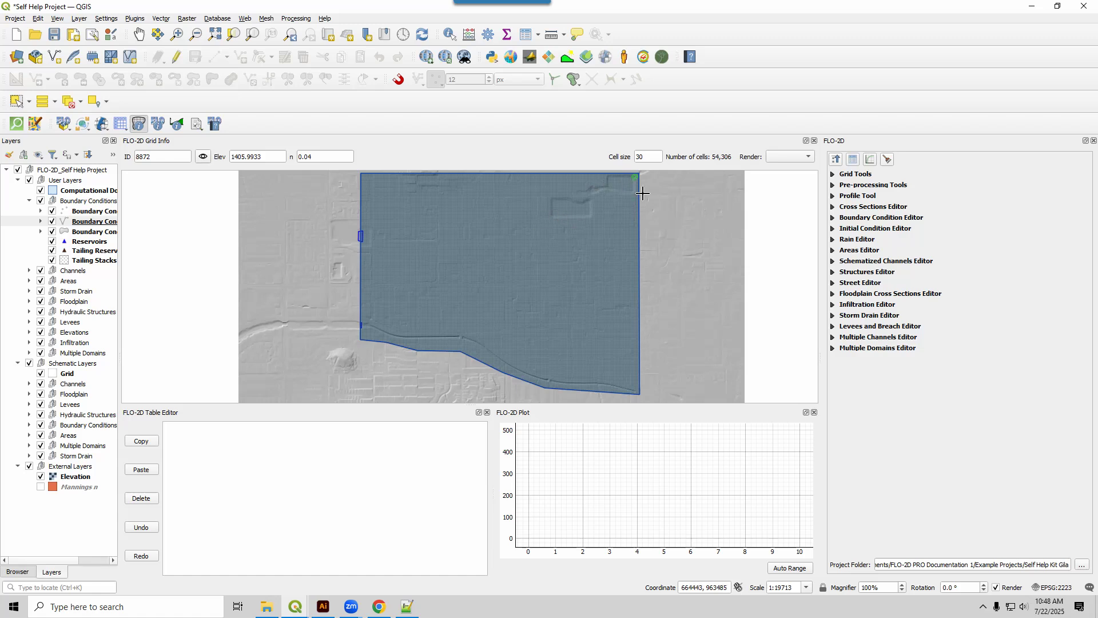
# Enable Global Green Ampt in the global infiltration parameters and open the Green-Ampt calculation from soil and land use.
pyautogui.click(832, 305)
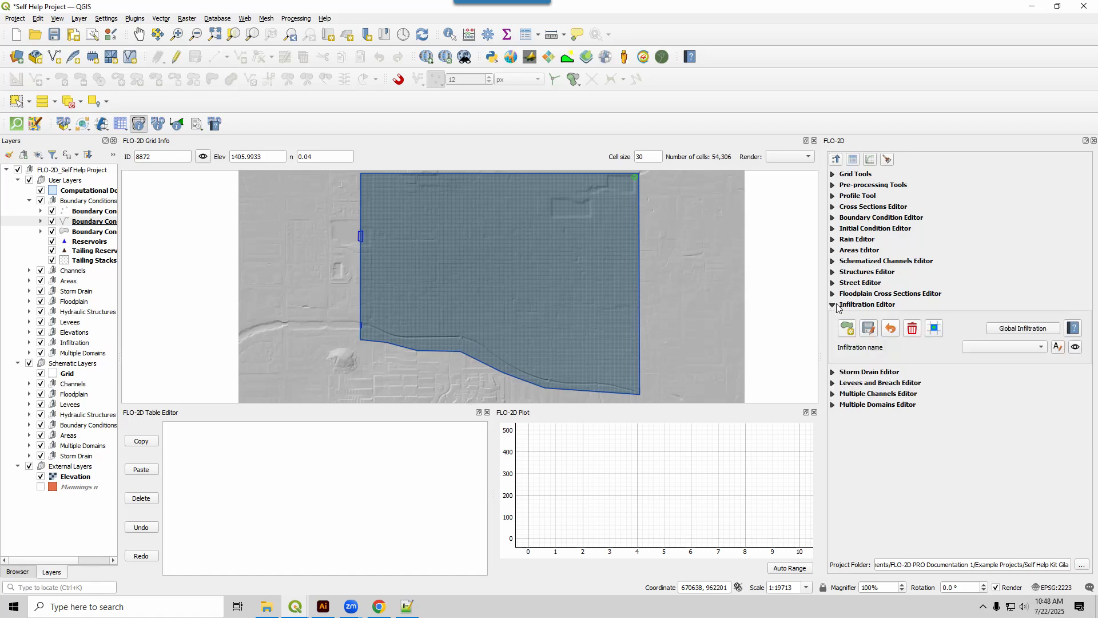
pyautogui.click(991, 327)
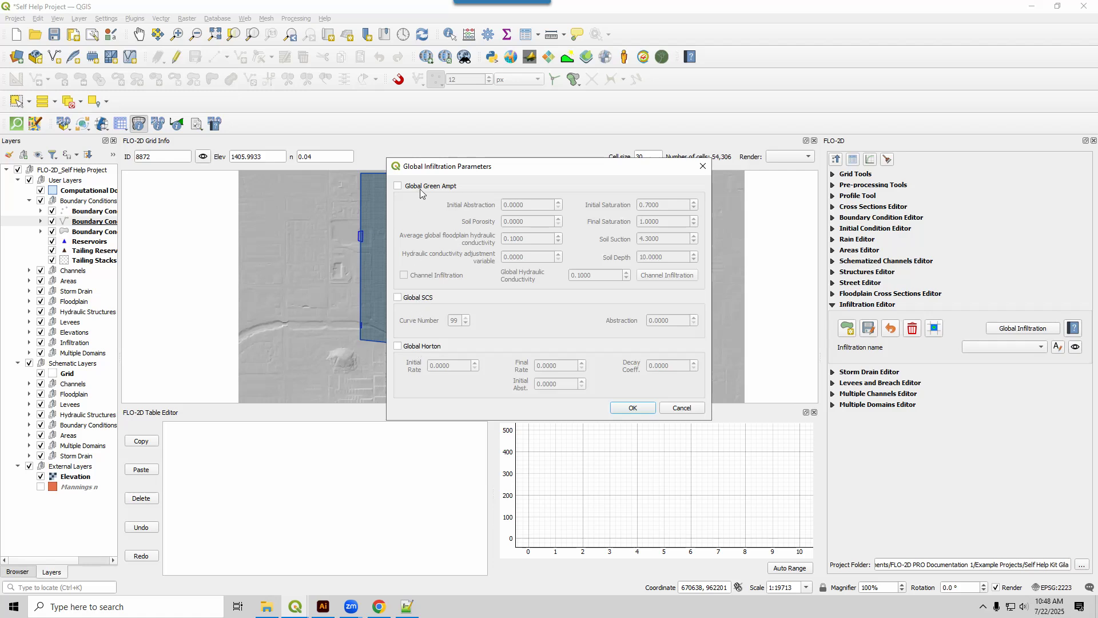
pyautogui.click(398, 187)
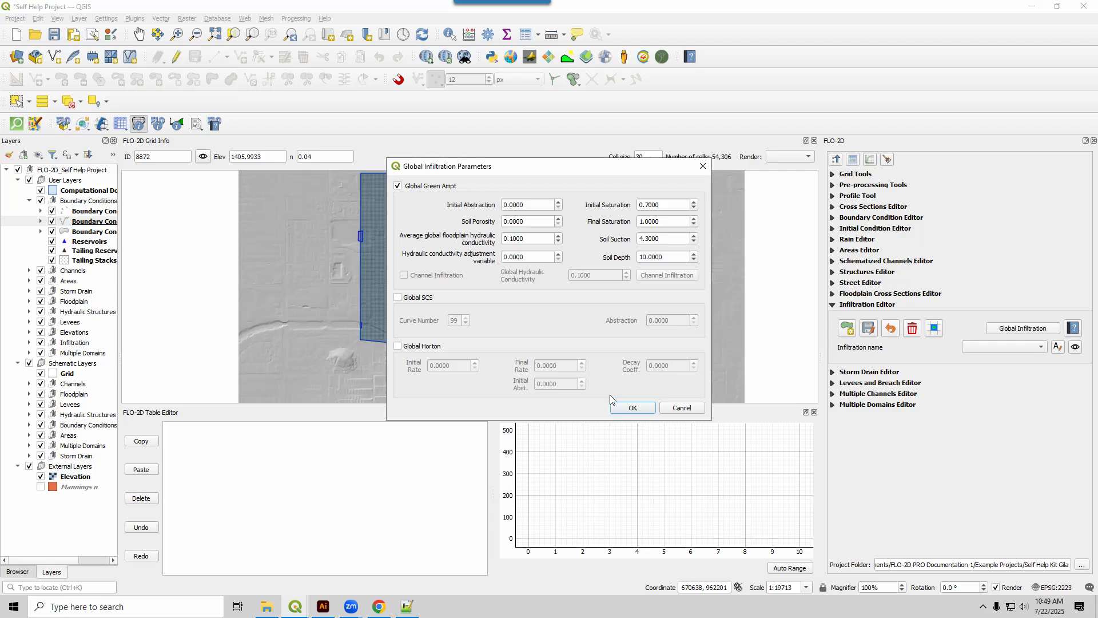
pyautogui.click(629, 408)
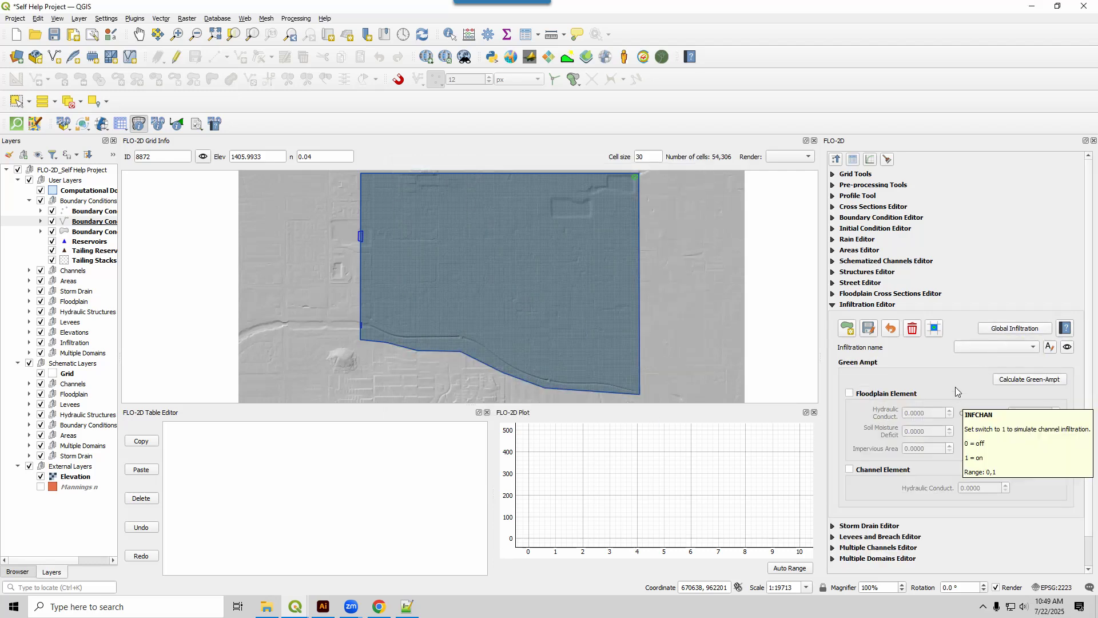
pyautogui.click(1006, 380)
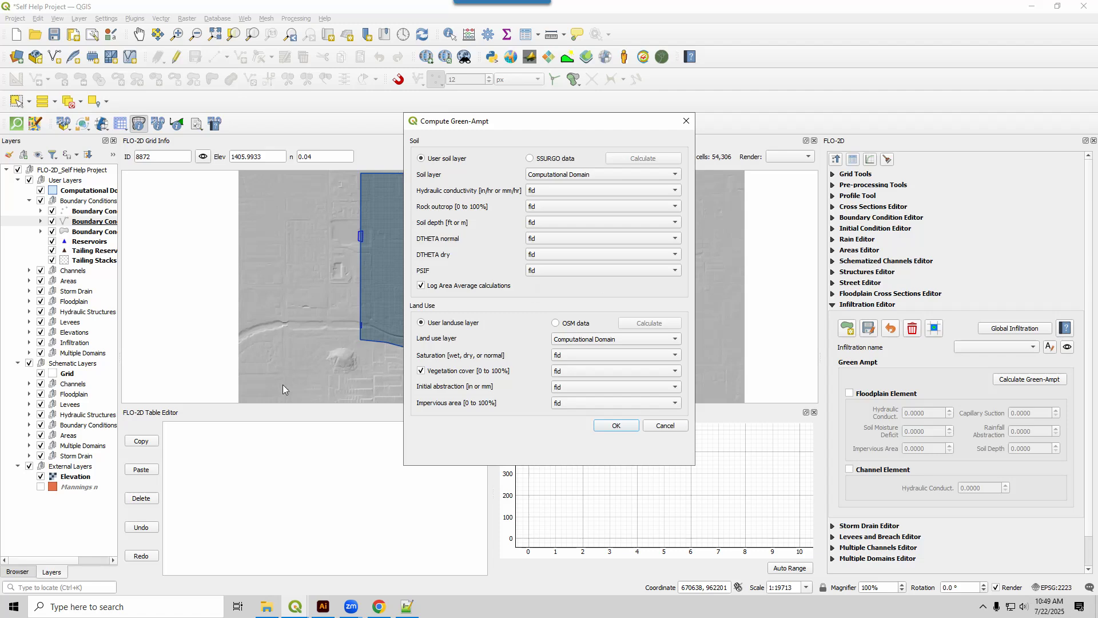
# In File Explorer, locate the Land Use 2018, Soil 2018 and Soil 2023 shapefiles in the Hydrology folder, then return to QGIS.
pyautogui.click(265, 608)
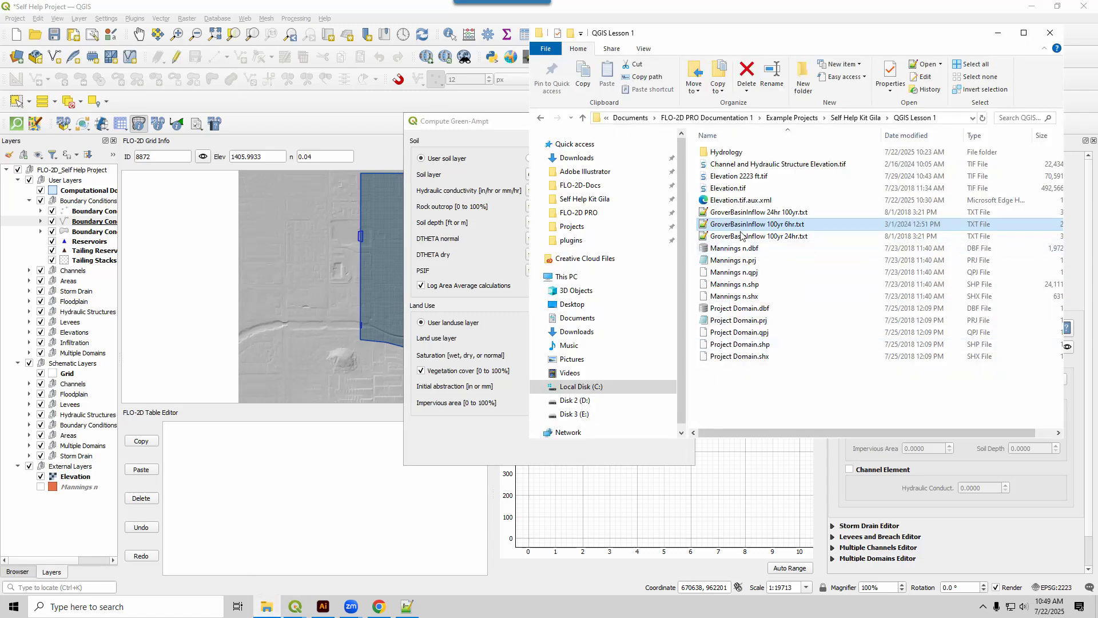
pyautogui.click(723, 153)
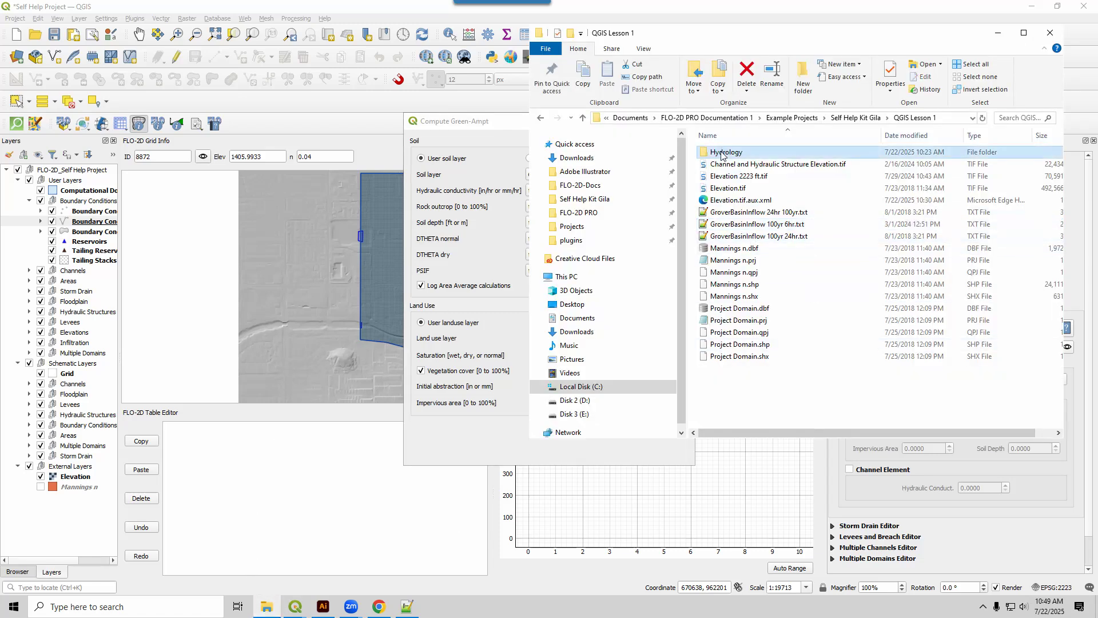
pyautogui.doubleClick(722, 153)
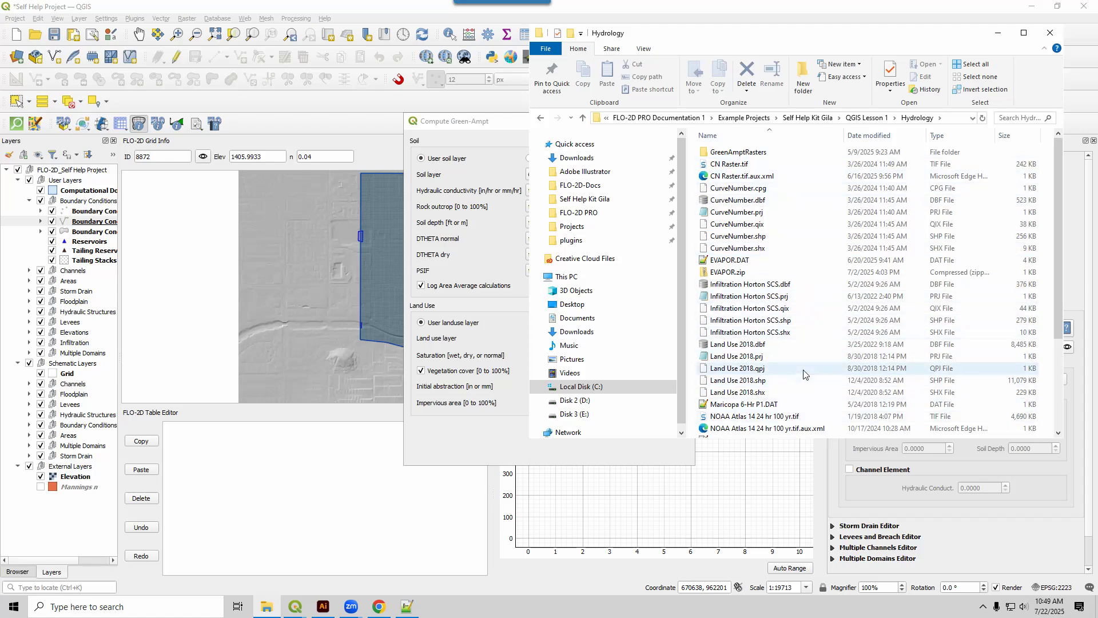
pyautogui.click(765, 380)
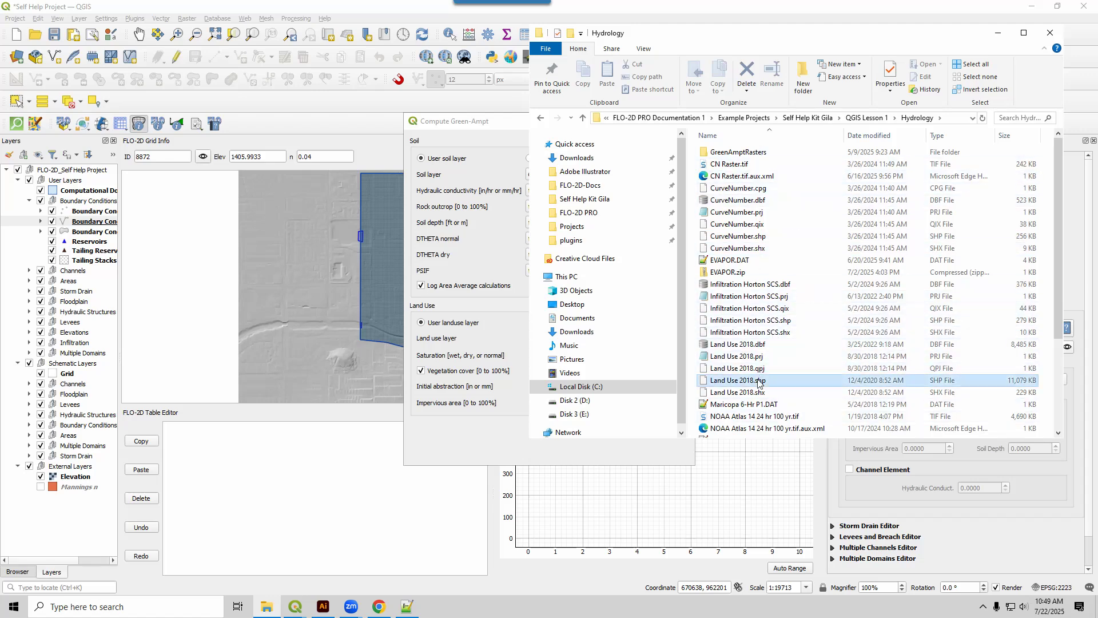
pyautogui.scroll(-4, 841, 304)
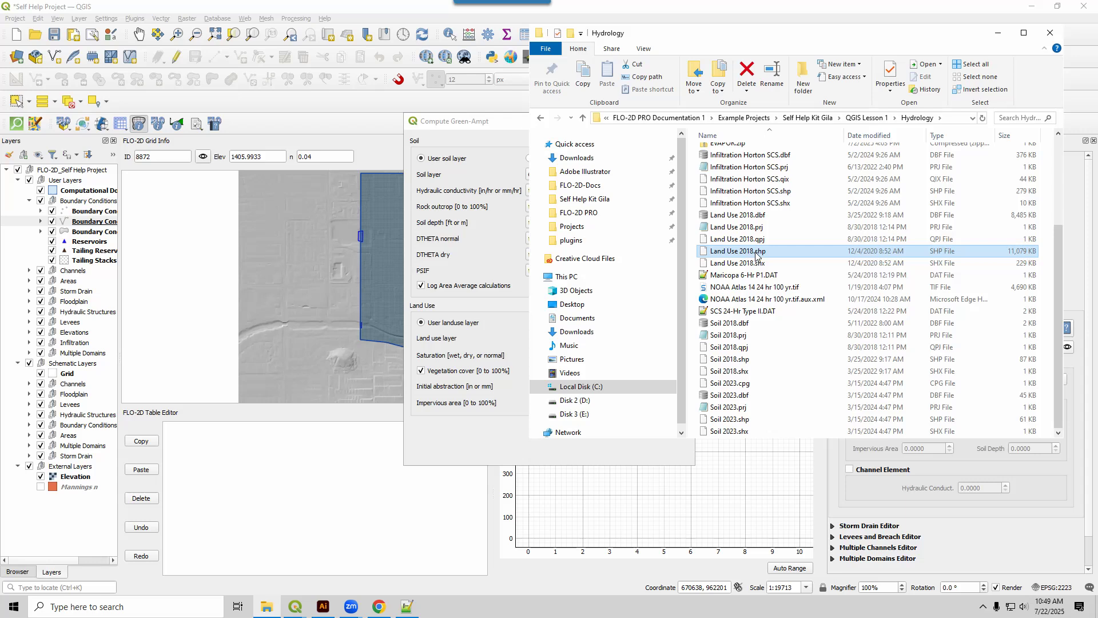
pyautogui.keyDown('ctrl'); pyautogui.click(744, 360); pyautogui.keyUp('ctrl')
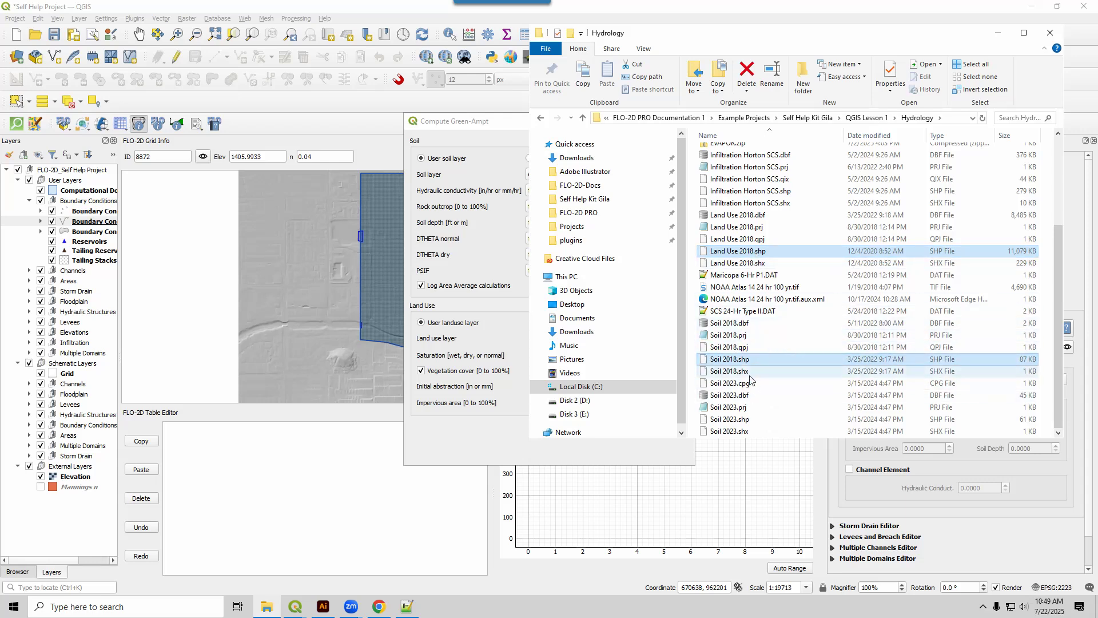
pyautogui.keyDown('ctrl'); pyautogui.click(754, 419); pyautogui.keyUp('ctrl')
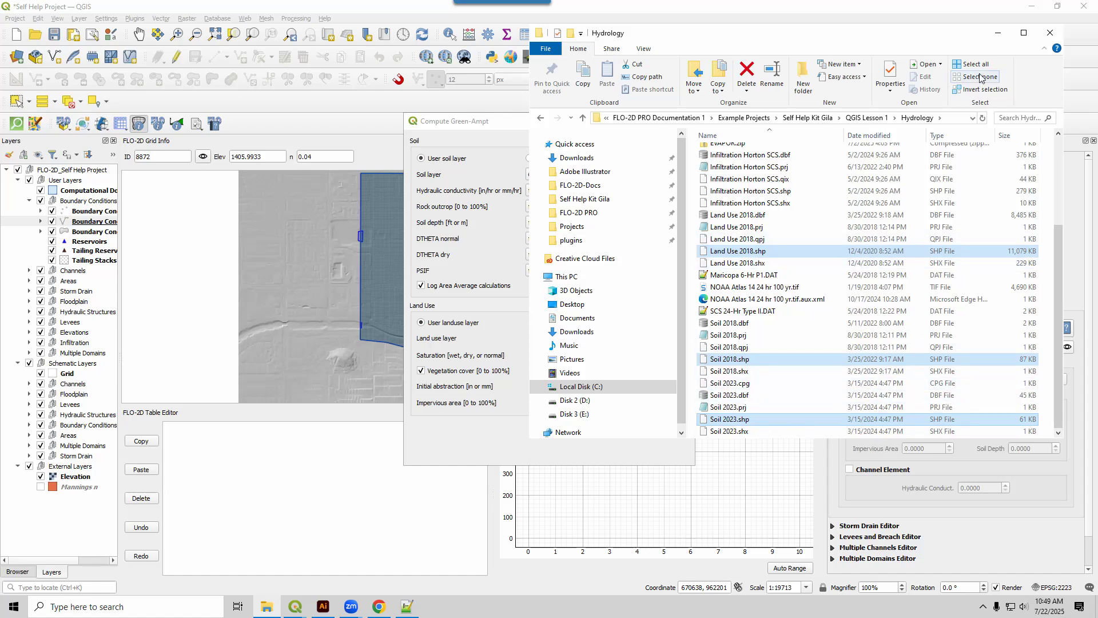
pyautogui.click(998, 33)
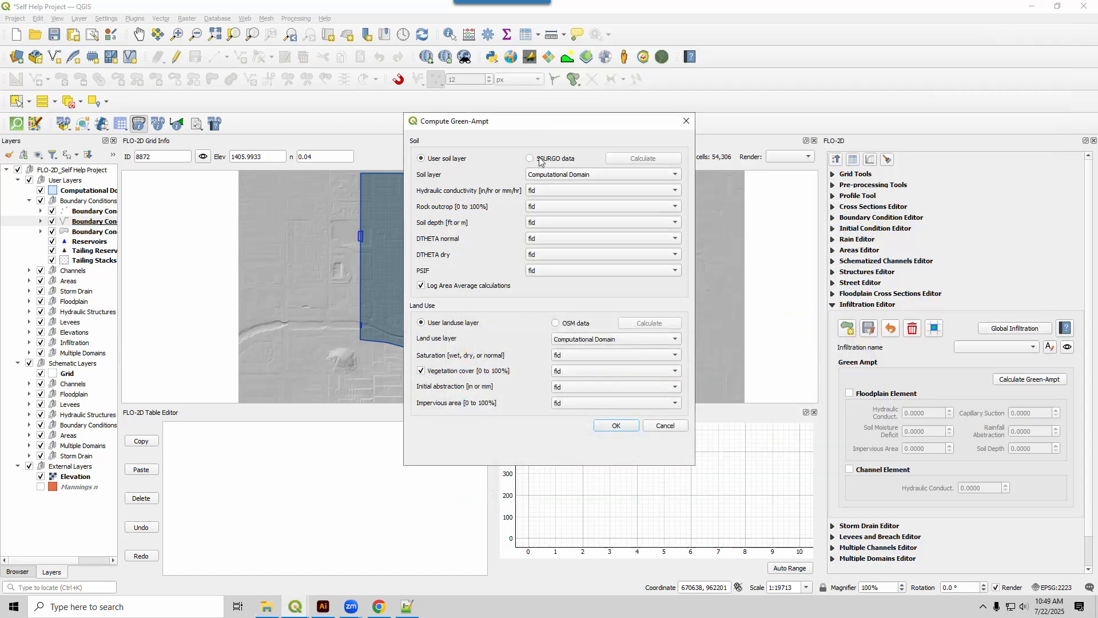
# Choose SSURGO soil data and OSM land use data, and calculate the soil layer with intermediate calculation layers removed.
pyautogui.click(544, 161)
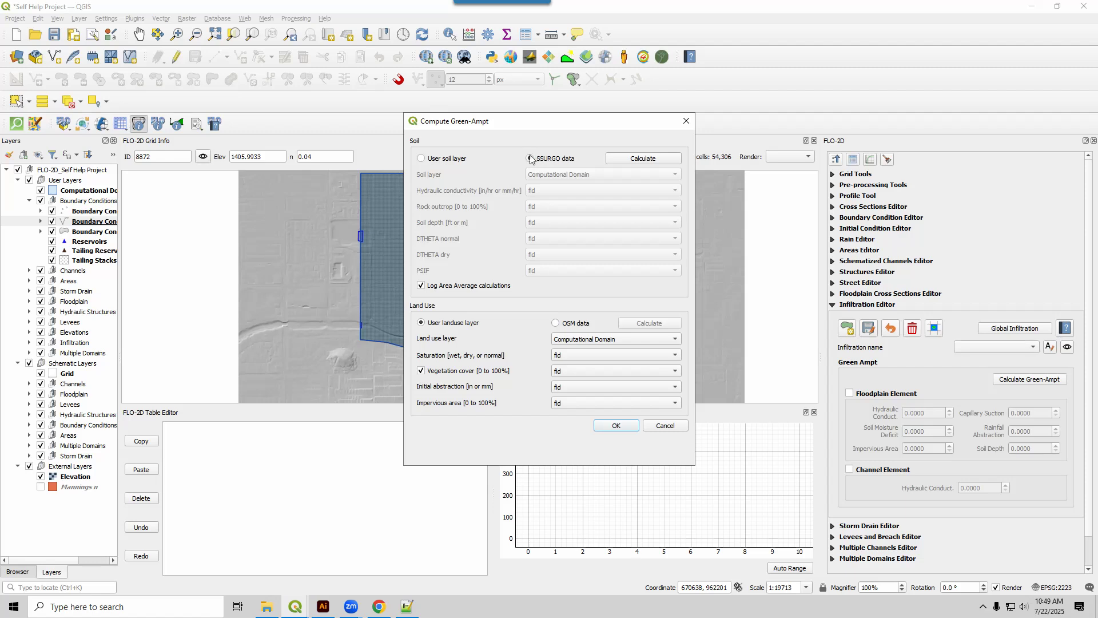
pyautogui.click(574, 324)
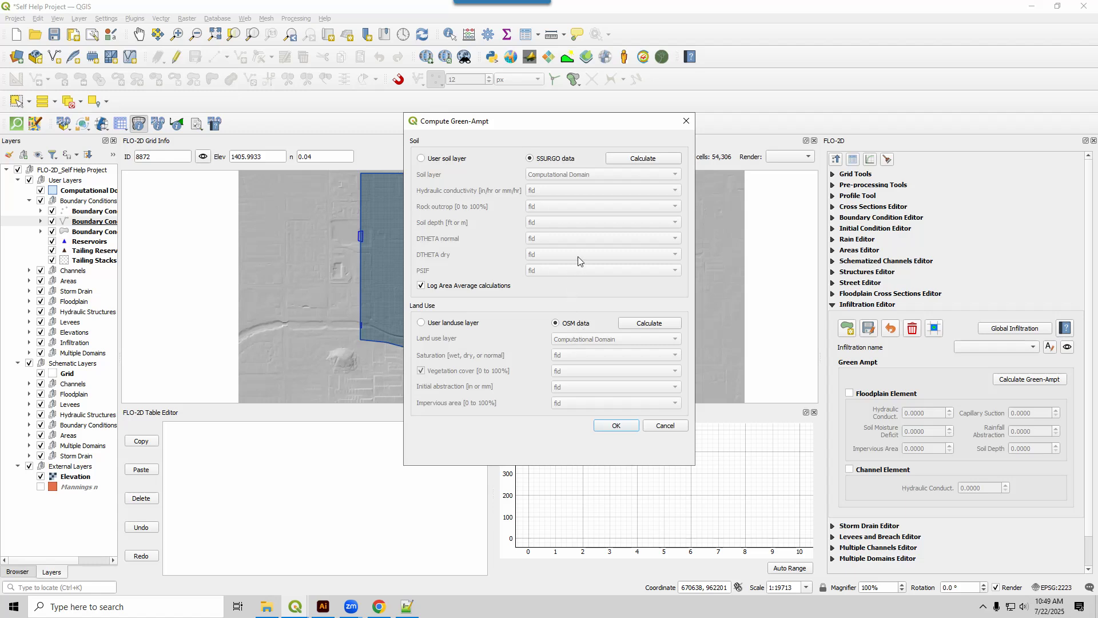
pyautogui.click(633, 157)
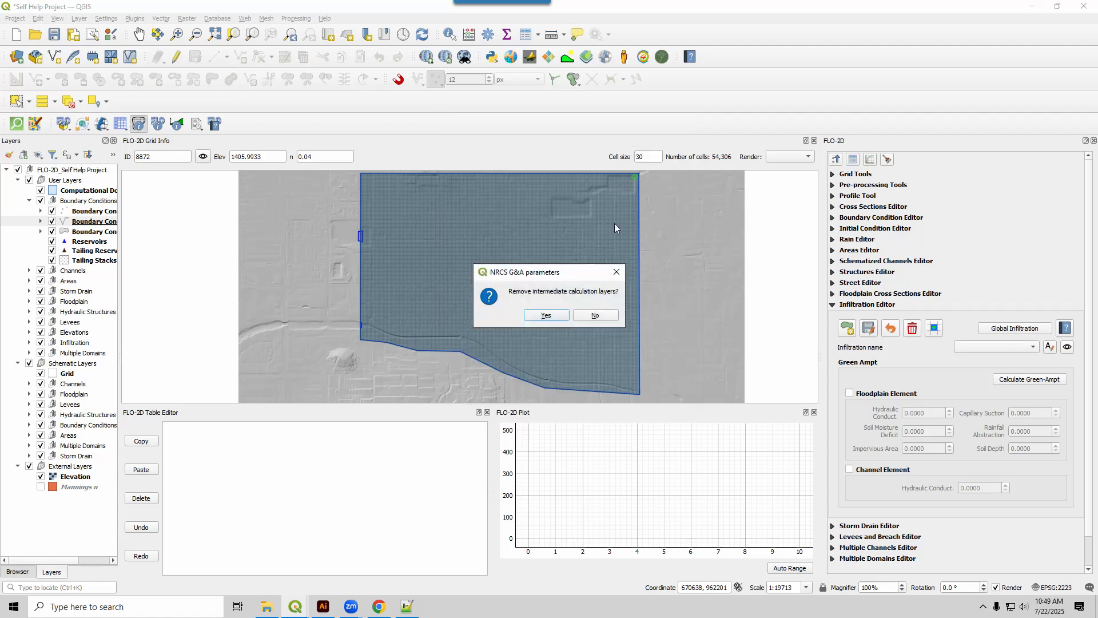
pyautogui.click(543, 316)
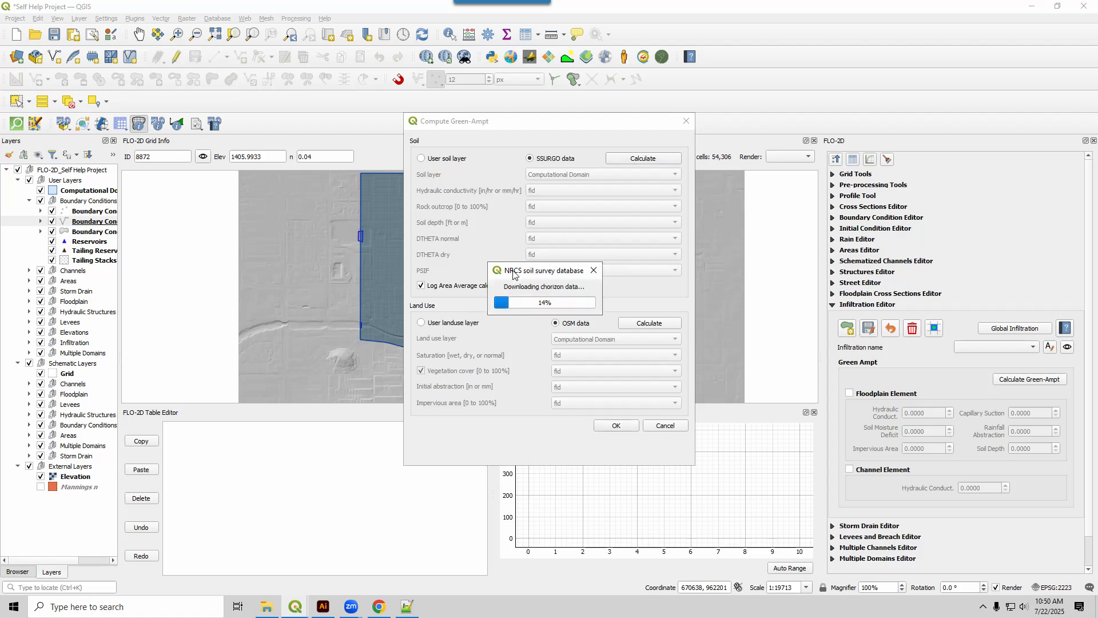
pyautogui.moveTo(513, 272); pyautogui.dragTo(441, 227)
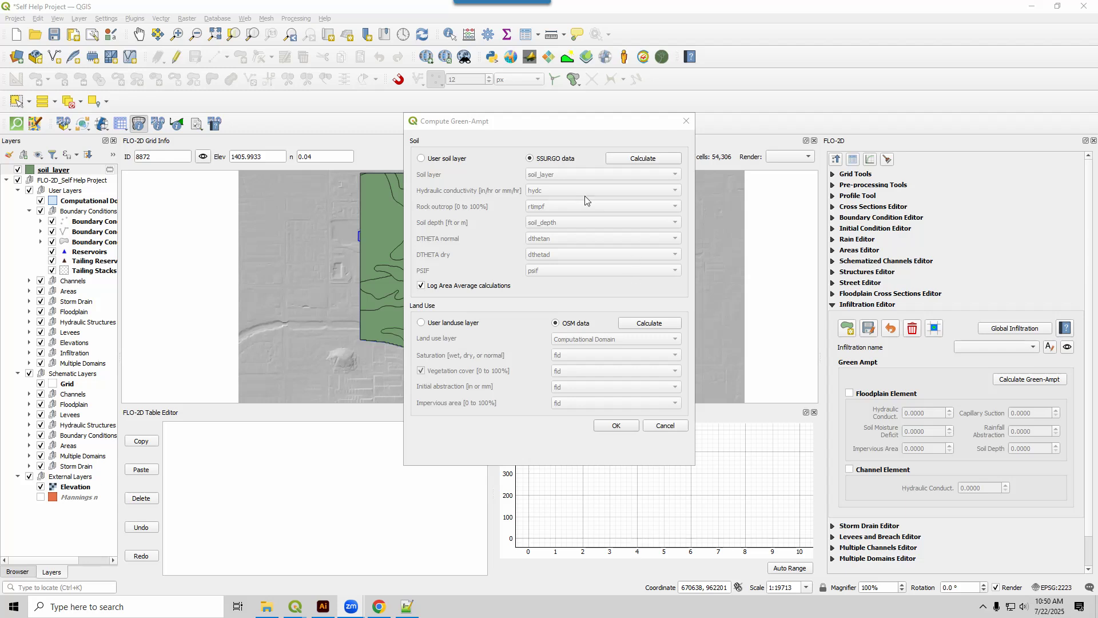
# Calculate the OSM land use layer with intermediate calculation layers removed, and compute the Green-Ampt parameters for the grid.
pyautogui.moveTo(550, 122); pyautogui.dragTo(793, 109)
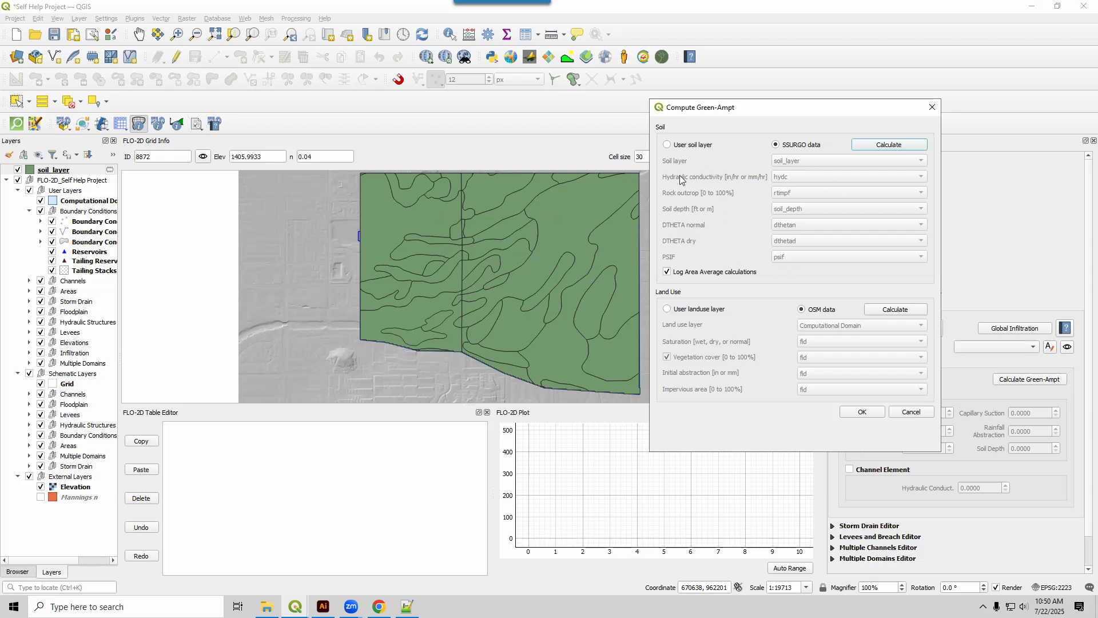
pyautogui.click(881, 312)
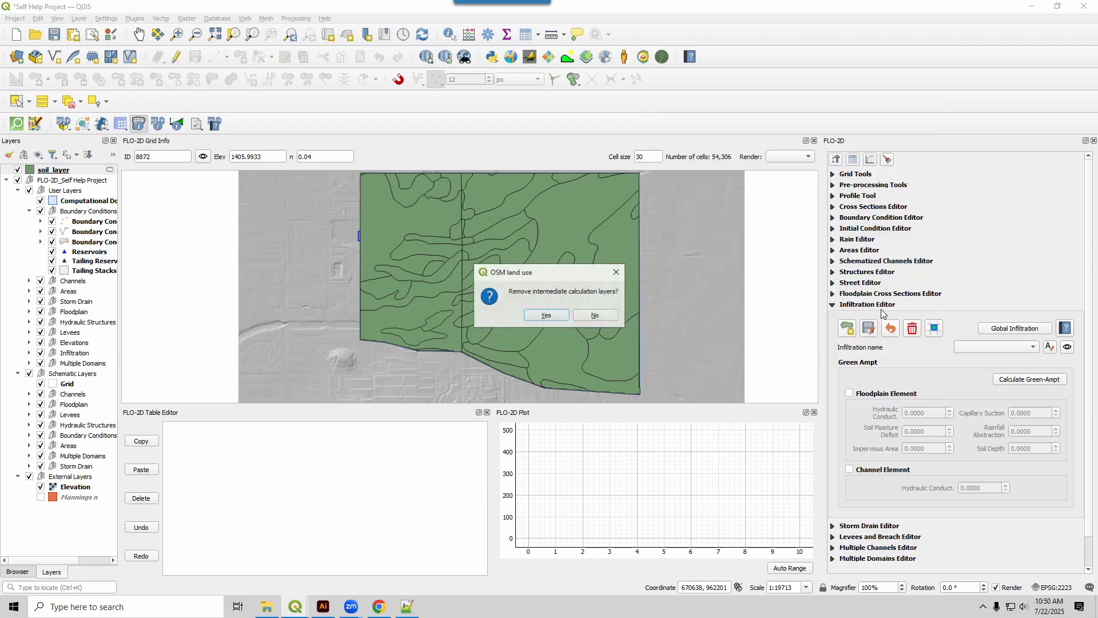
pyautogui.click(545, 316)
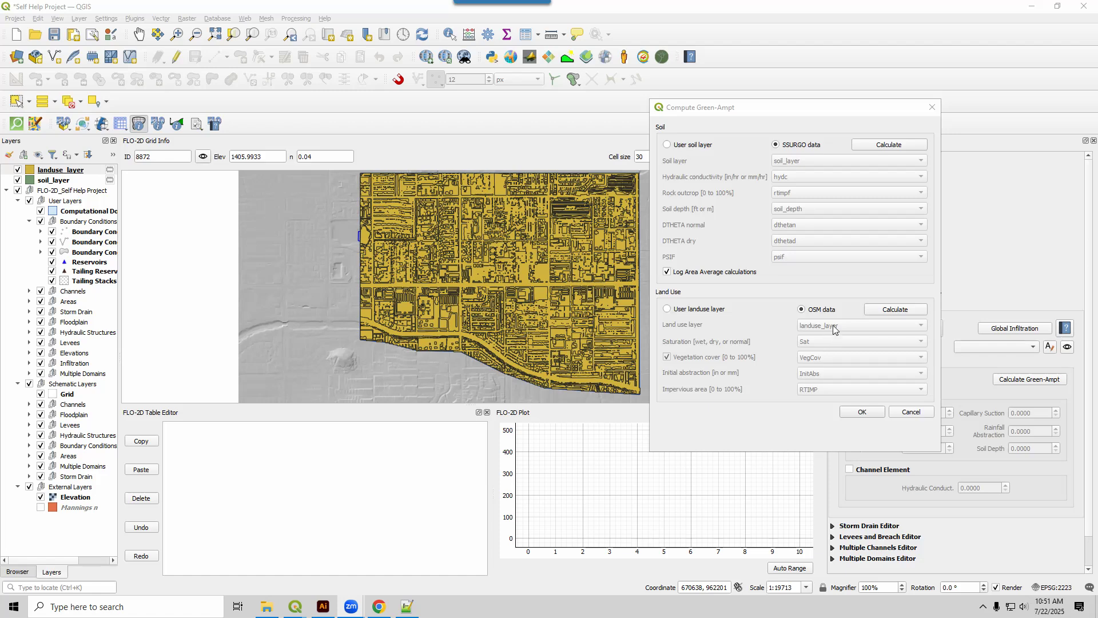
pyautogui.click(861, 412)
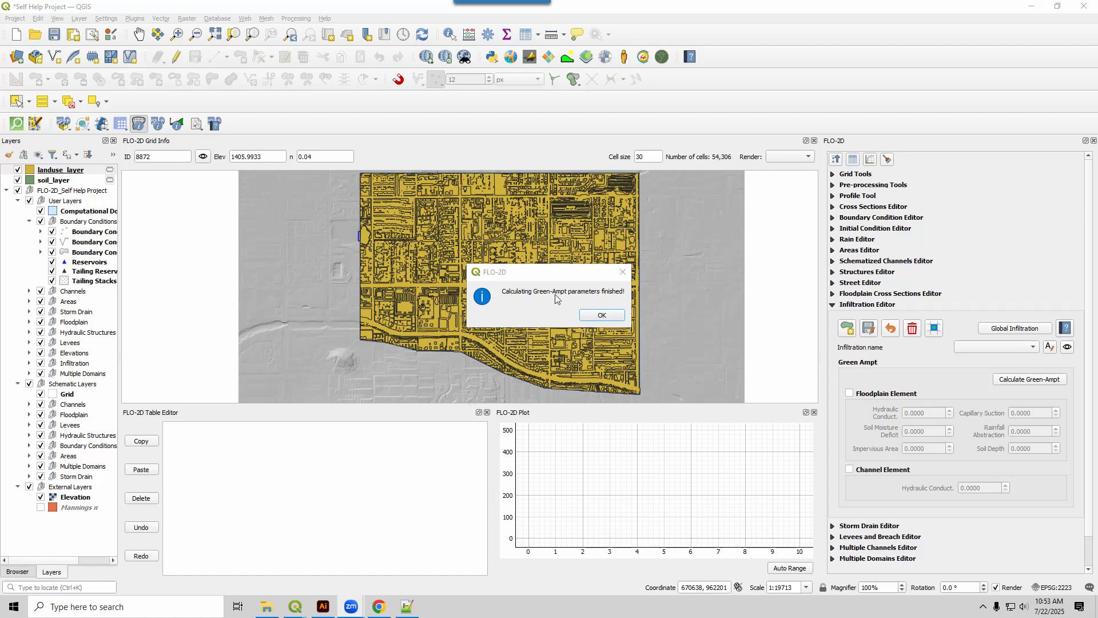
pyautogui.click(601, 316)
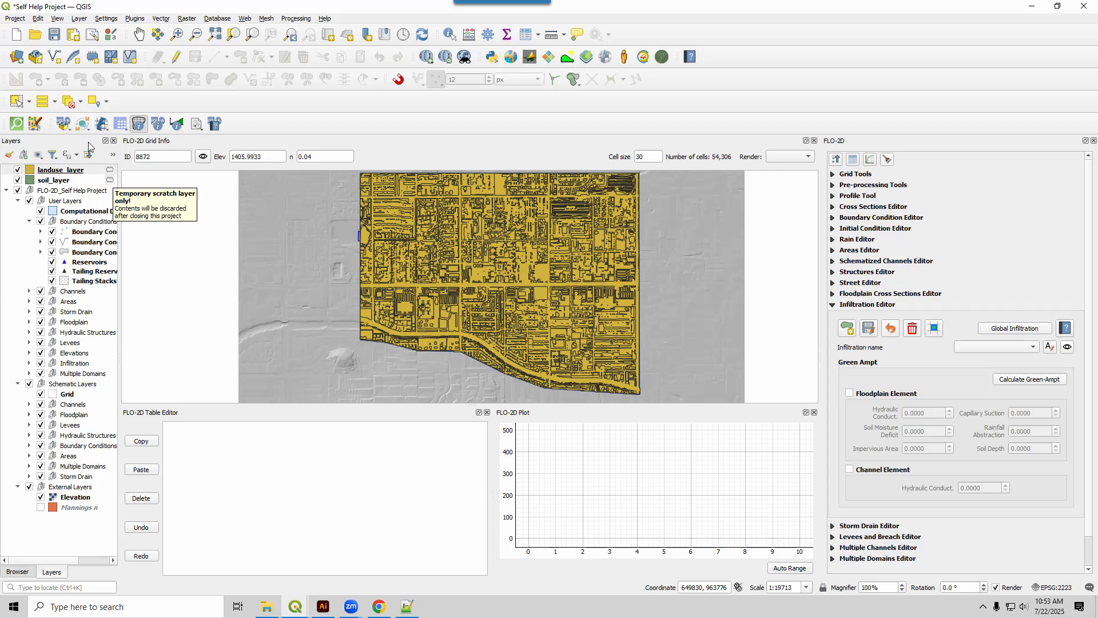
# Save the project, storing the external data of landuse_layer and soil_layer in the GeoPackage.
pyautogui.click(54, 35)
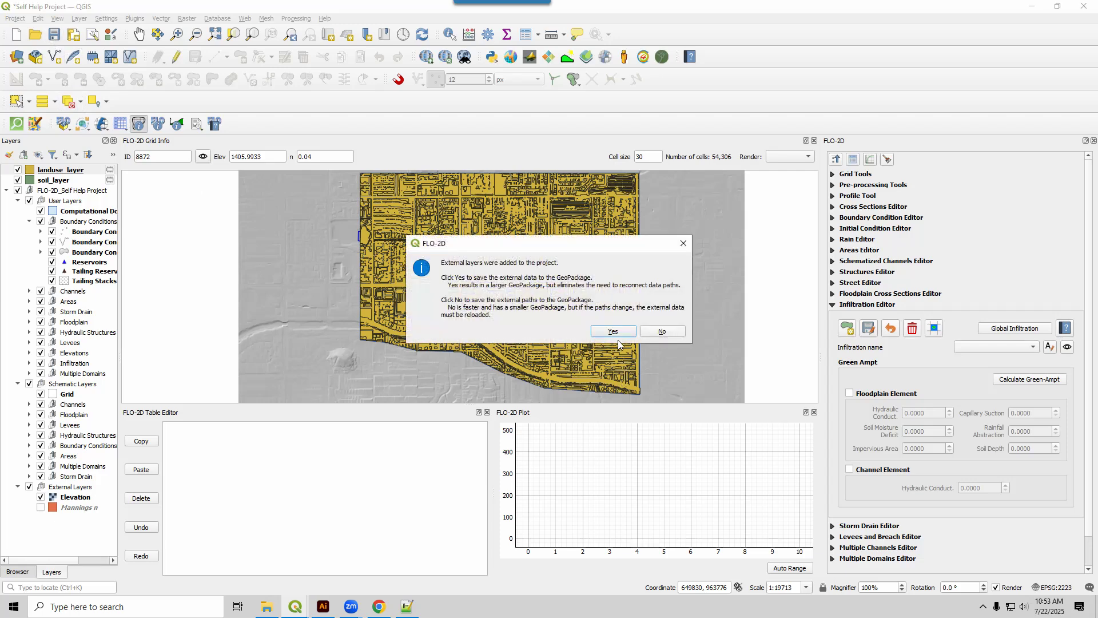
pyautogui.click(617, 333)
pyautogui.moveTo(582, 264); pyautogui.dragTo(587, 237)
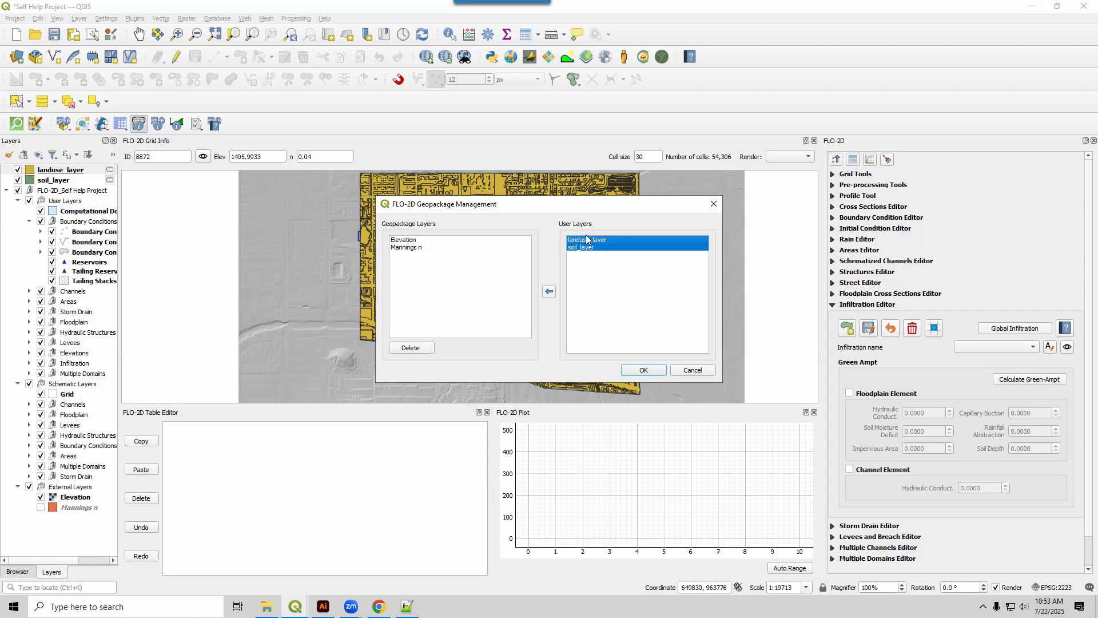
pyautogui.click(549, 292)
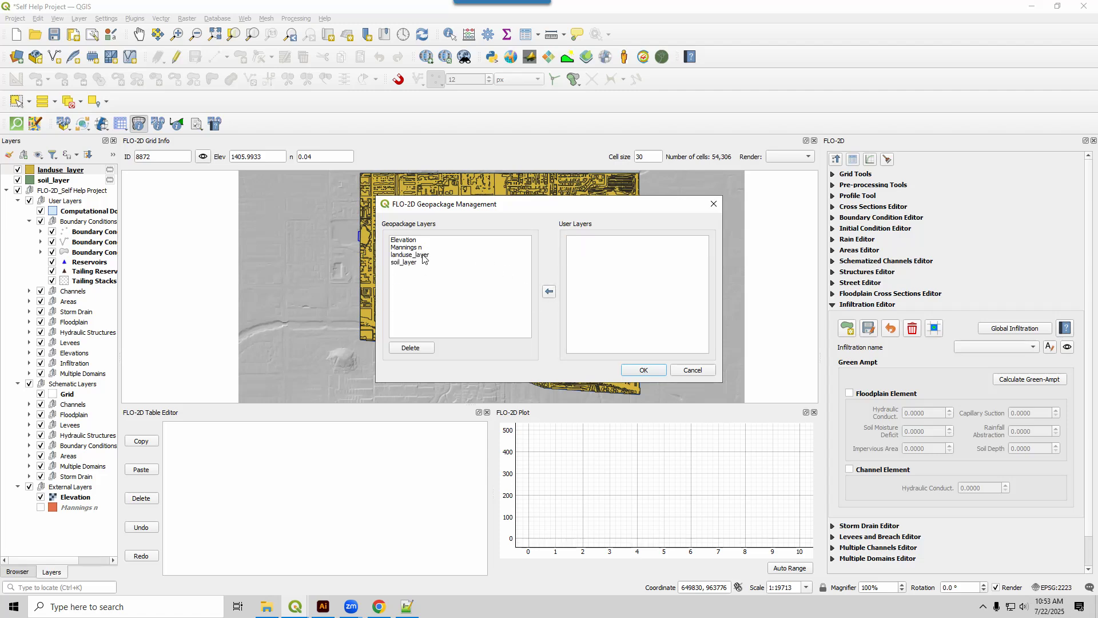
pyautogui.click(648, 370)
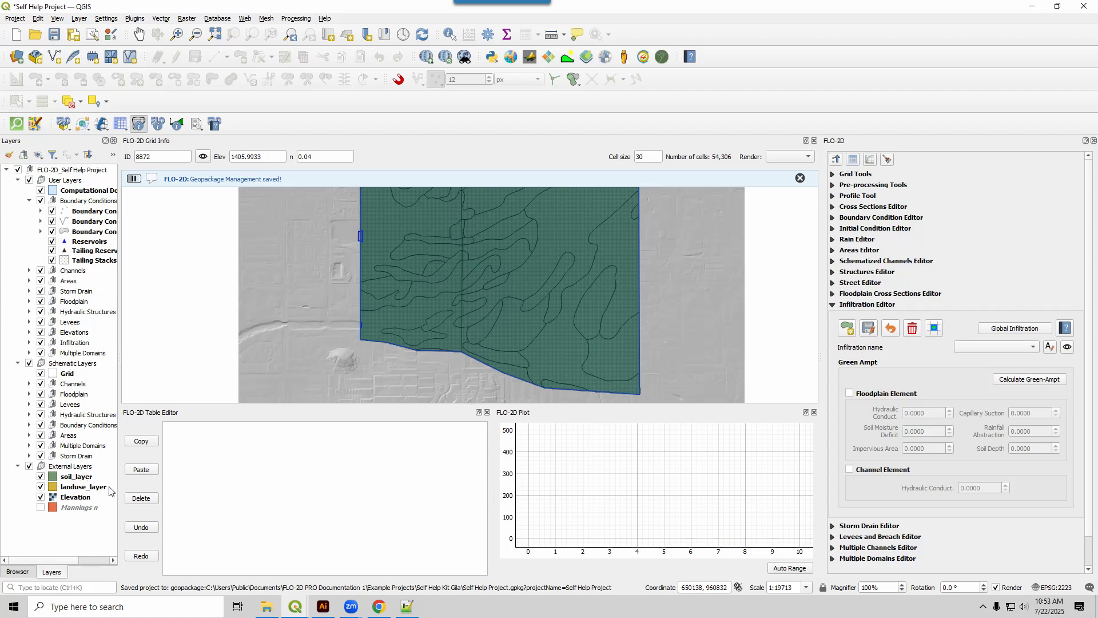
# Hide soil_layer and landuse_layer on the map and collapse the Infiltration Editor.
pyautogui.click(40, 476)
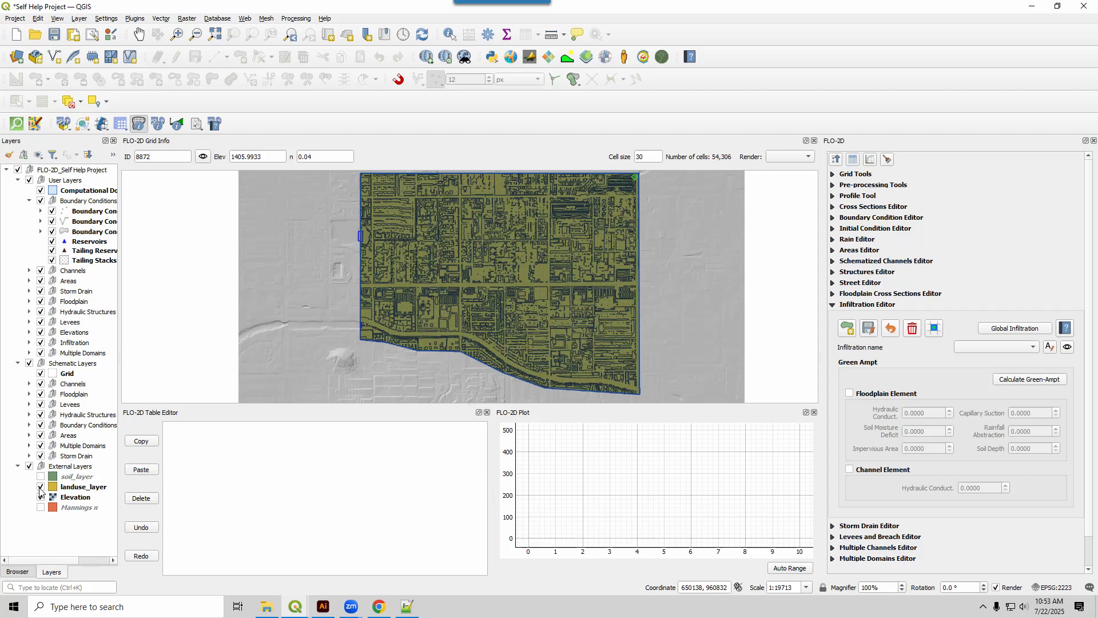
pyautogui.click(41, 487)
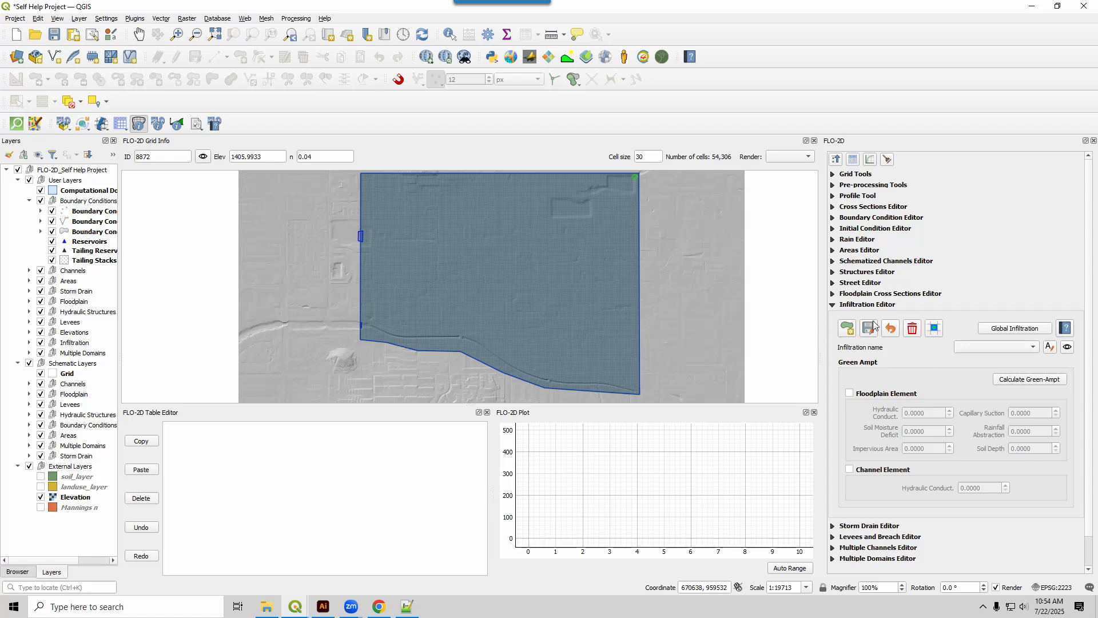
pyautogui.click(833, 304)
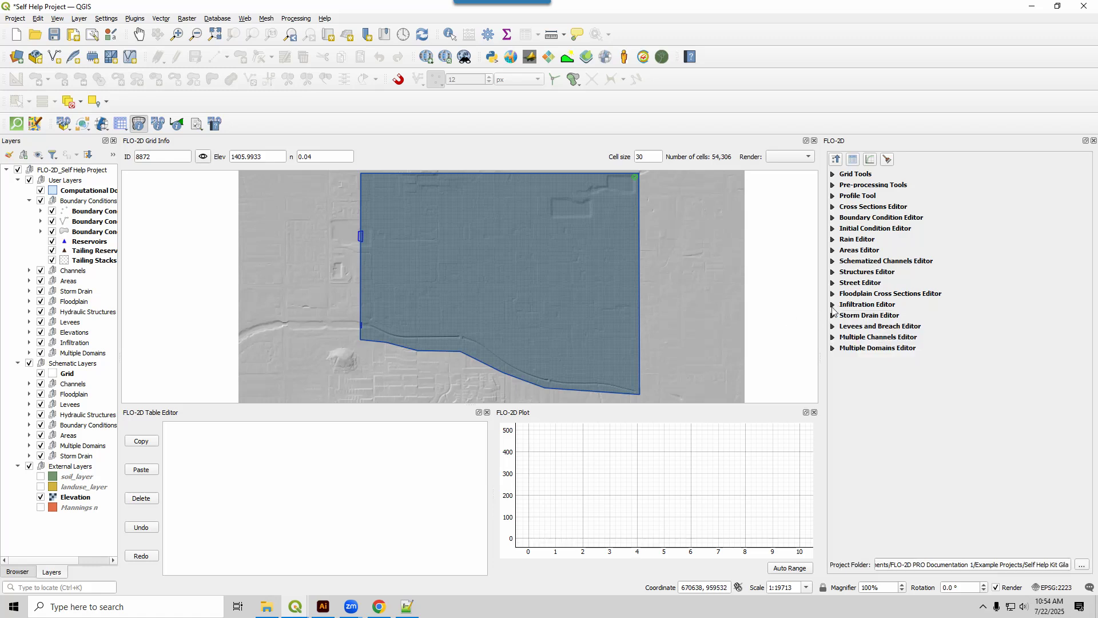
# Look through the Rain, Cross Sections and Street editors for available model components, and collapse all editor groups.
pyautogui.click(833, 240)
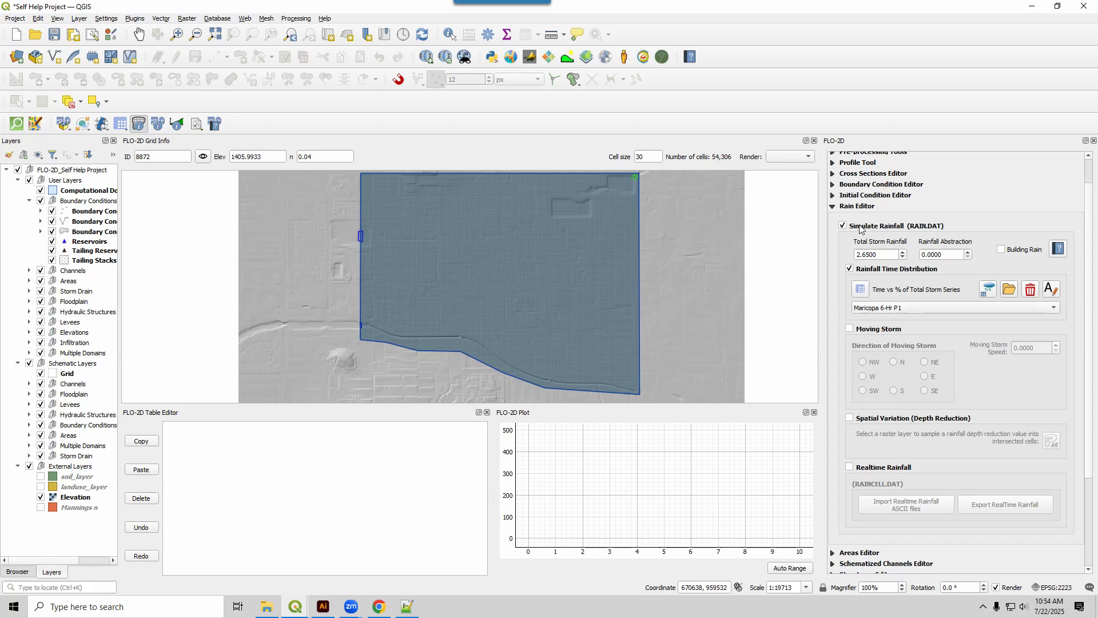
pyautogui.scroll(2, 928, 175)
pyautogui.click(838, 162)
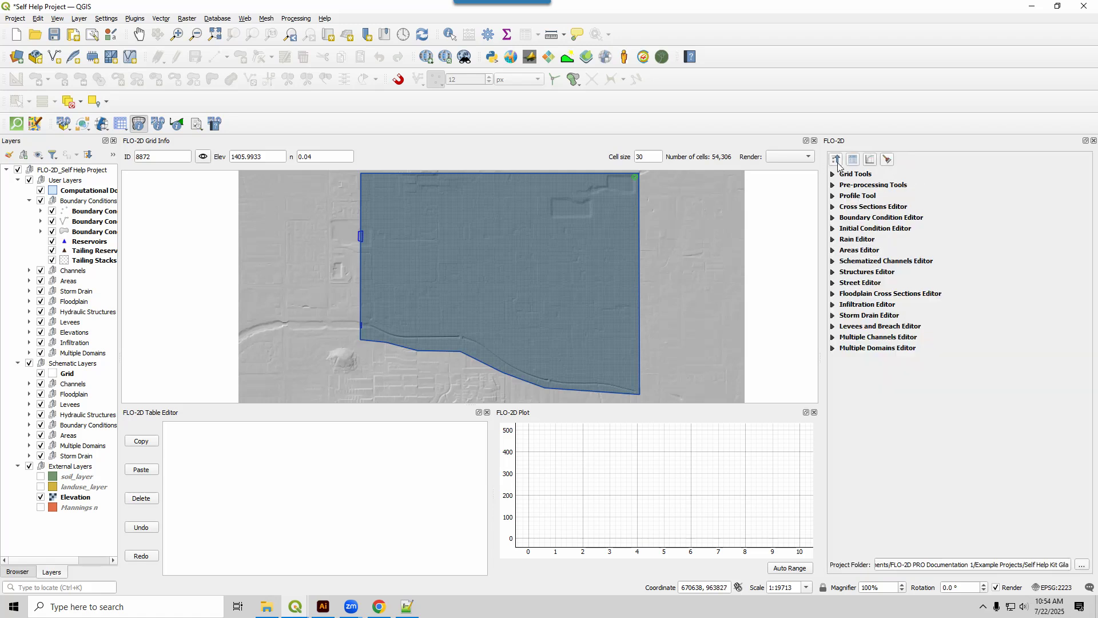
pyautogui.click(833, 208)
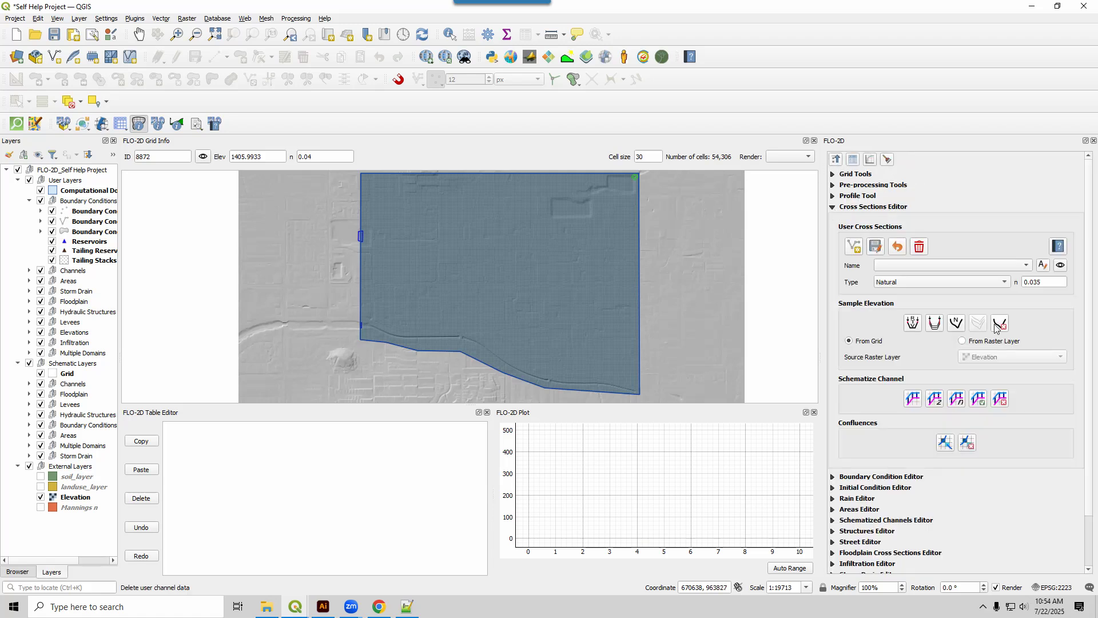
pyautogui.scroll(-2, 938, 284)
pyautogui.scroll(-2, 938, 282)
pyautogui.scroll(-2, 836, 485)
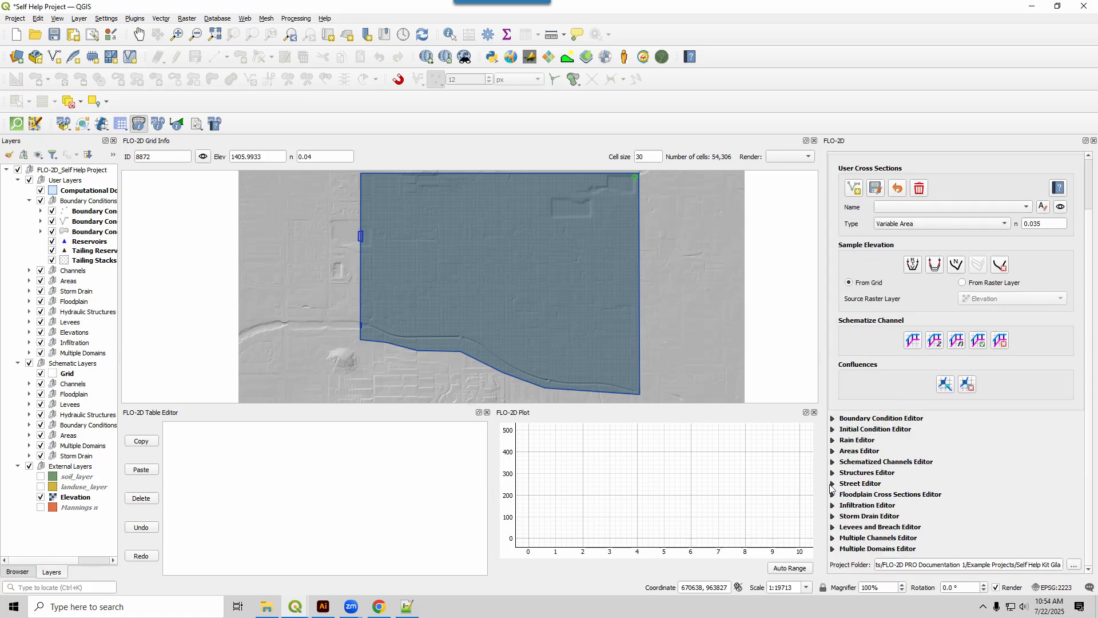
pyautogui.click(834, 485)
pyautogui.scroll(2, 918, 518)
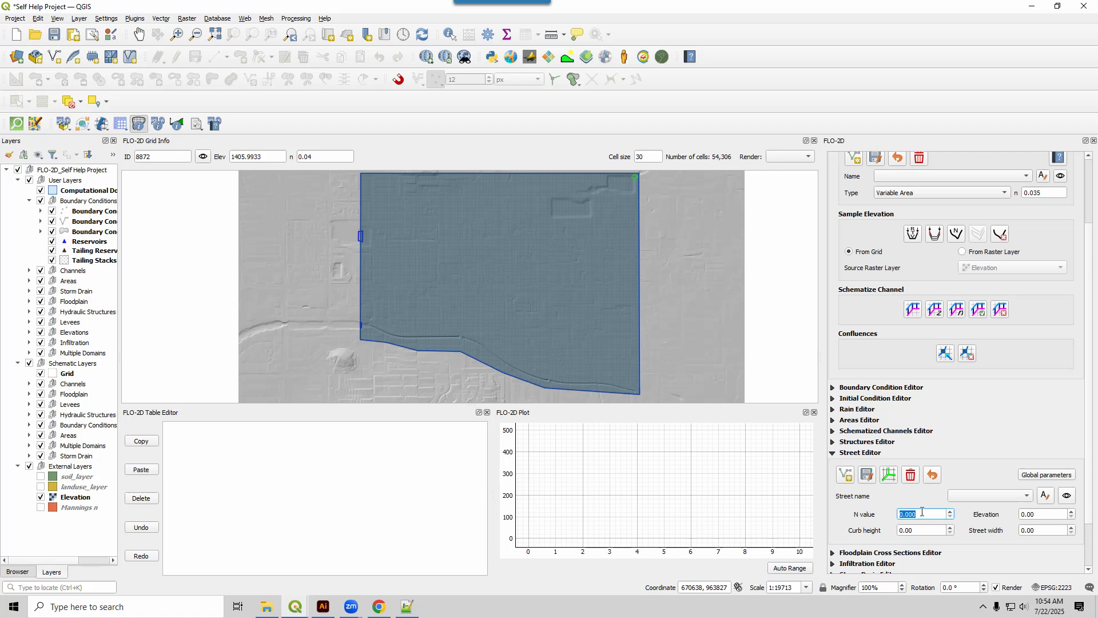
pyautogui.click(835, 453)
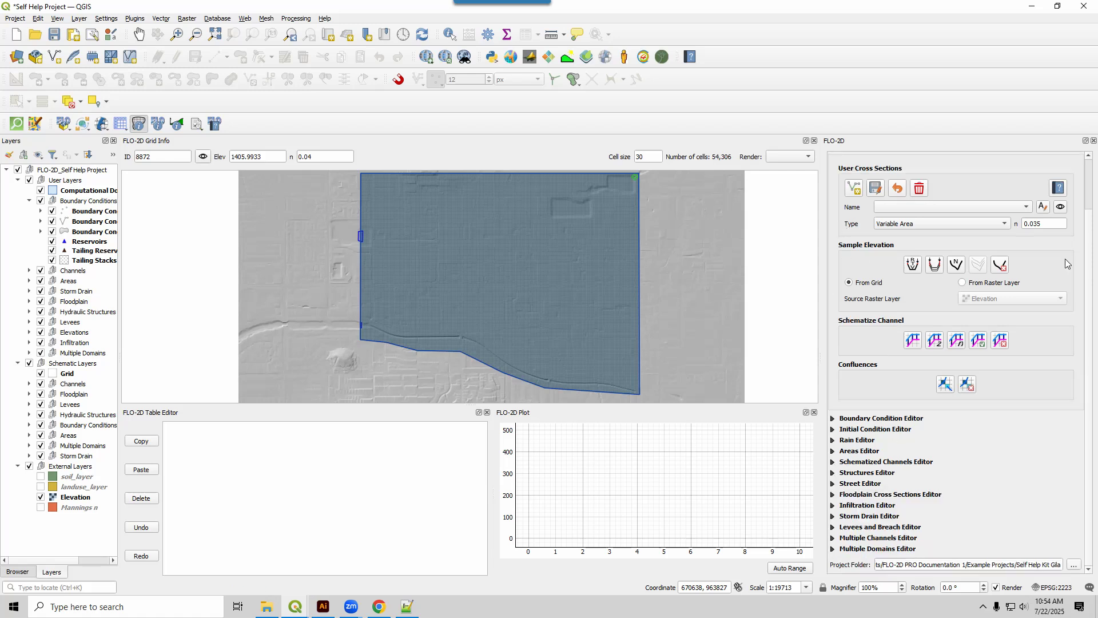
pyautogui.scroll(2, 971, 224)
pyautogui.click(973, 223)
pyautogui.click(976, 235)
pyautogui.scroll(2, 1087, 237)
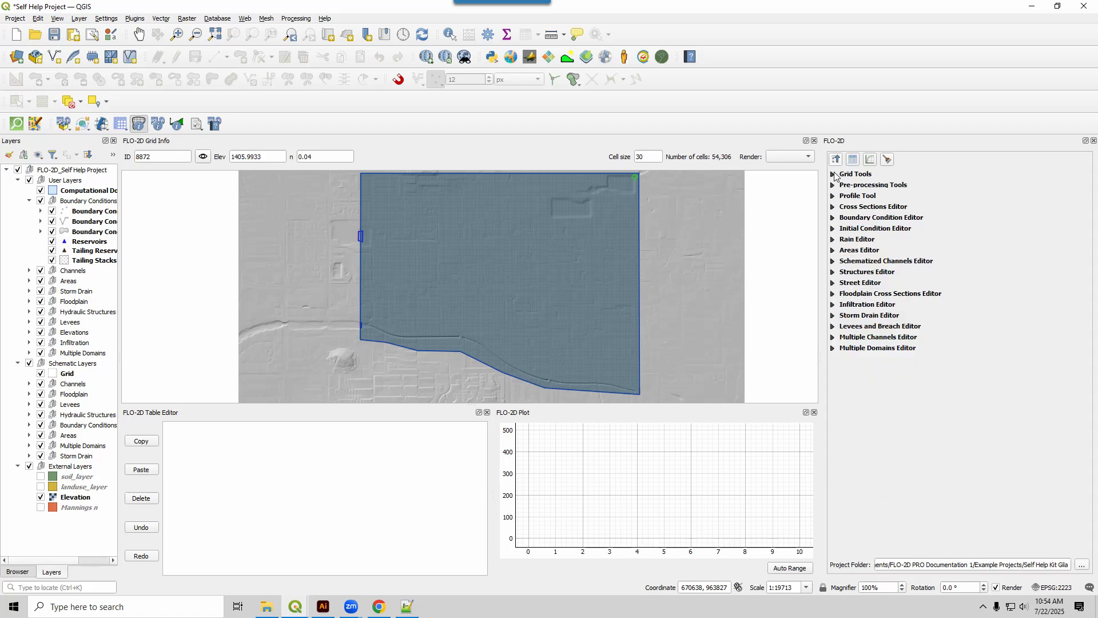
pyautogui.click(836, 159)
# Open the FLO-2D control parameters (CONT.DAT) and set the simulation time to 10 hours.
pyautogui.click(119, 126)
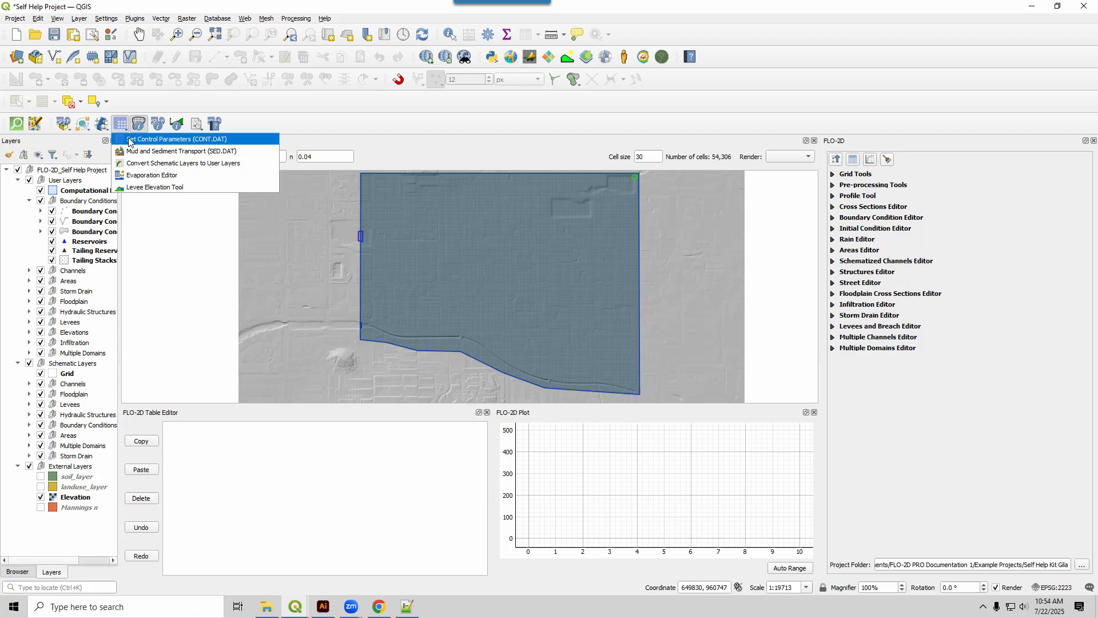
pyautogui.click(130, 141)
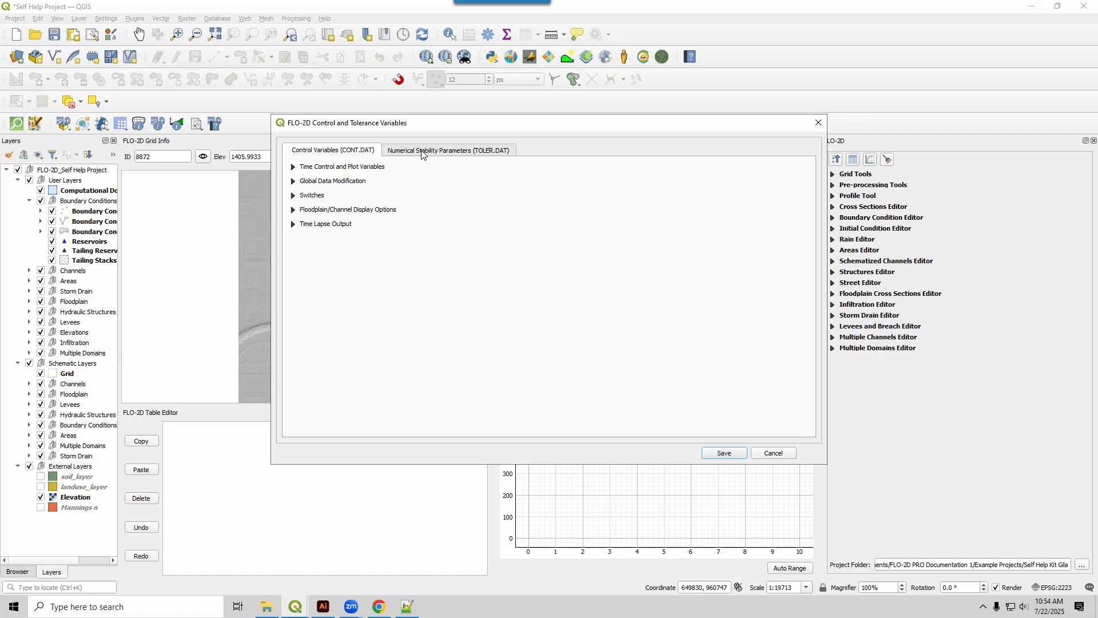
pyautogui.click(292, 166)
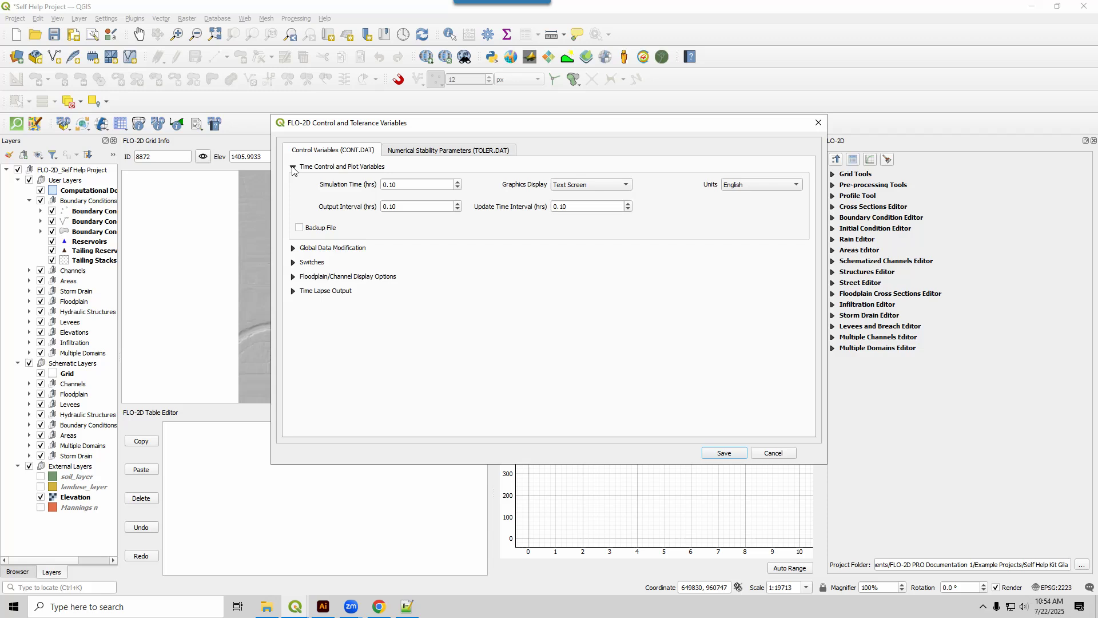
pyautogui.doubleClick(391, 185)
pyautogui.write('10')
pyautogui.click(355, 199)
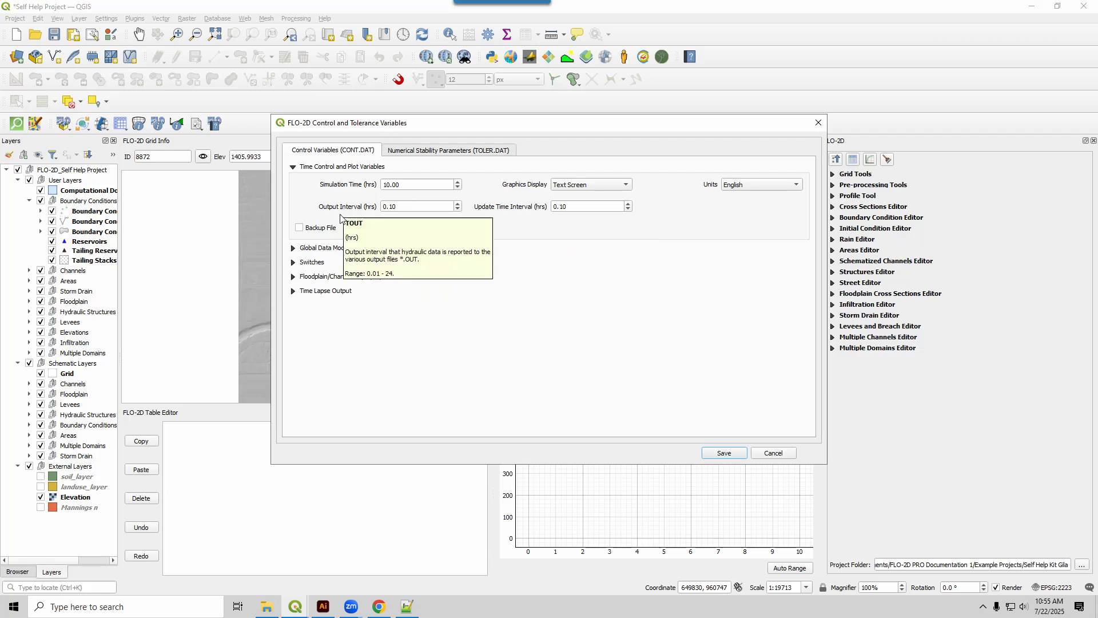
pyautogui.moveTo(401, 207); pyautogui.dragTo(369, 207)
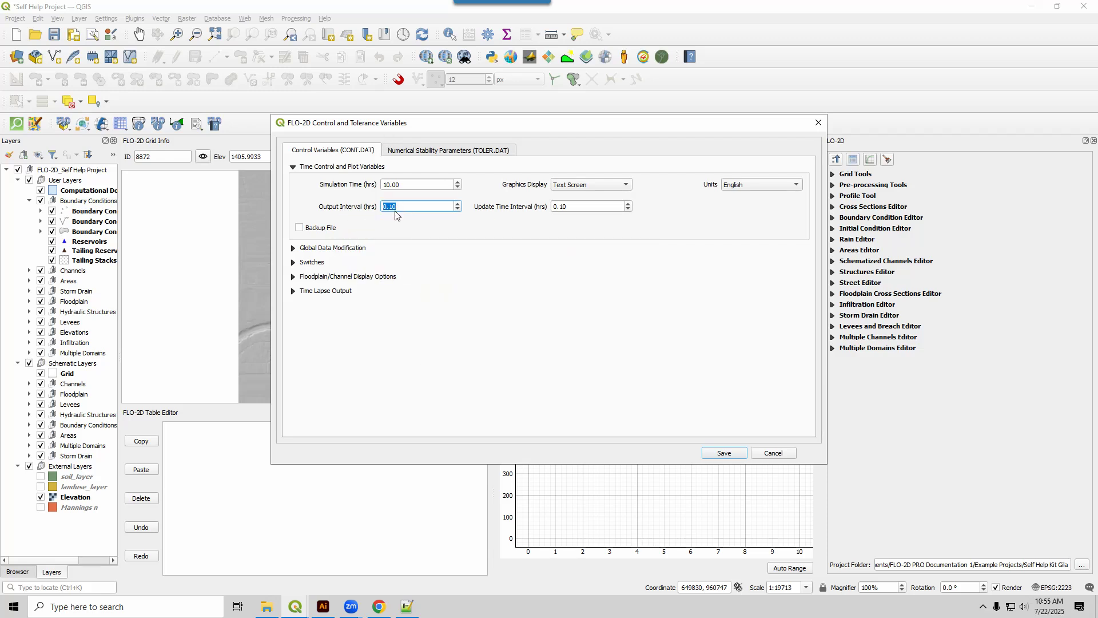
pyautogui.click(396, 207)
# Set the graphics display to Detailed Graphics and the units to English in the time control and plot variables.
pyautogui.click(590, 188)
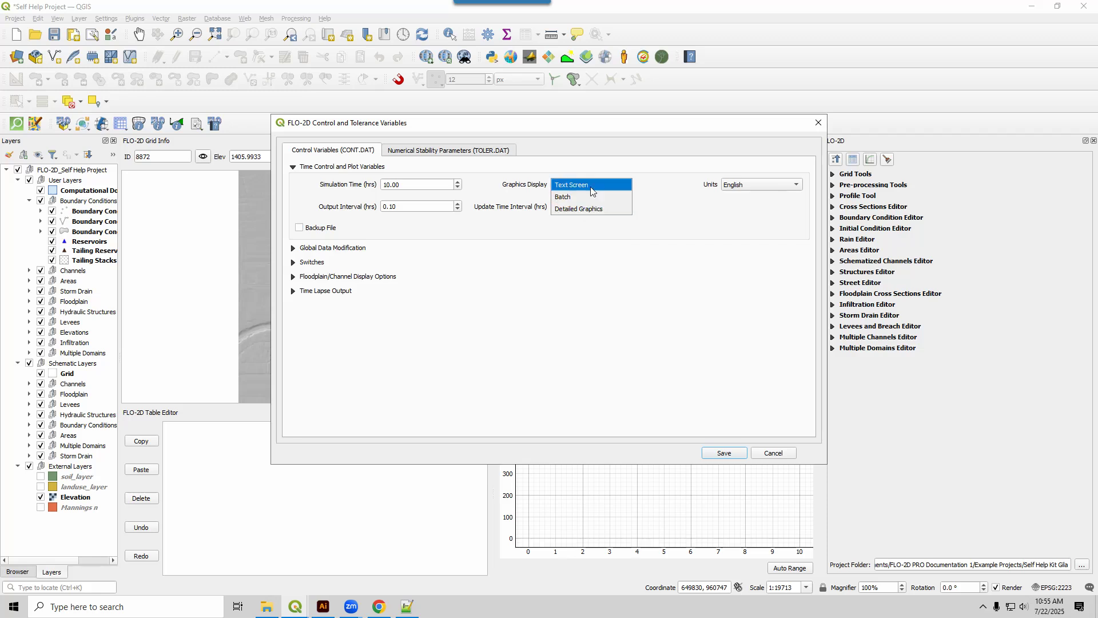
pyautogui.click(584, 186)
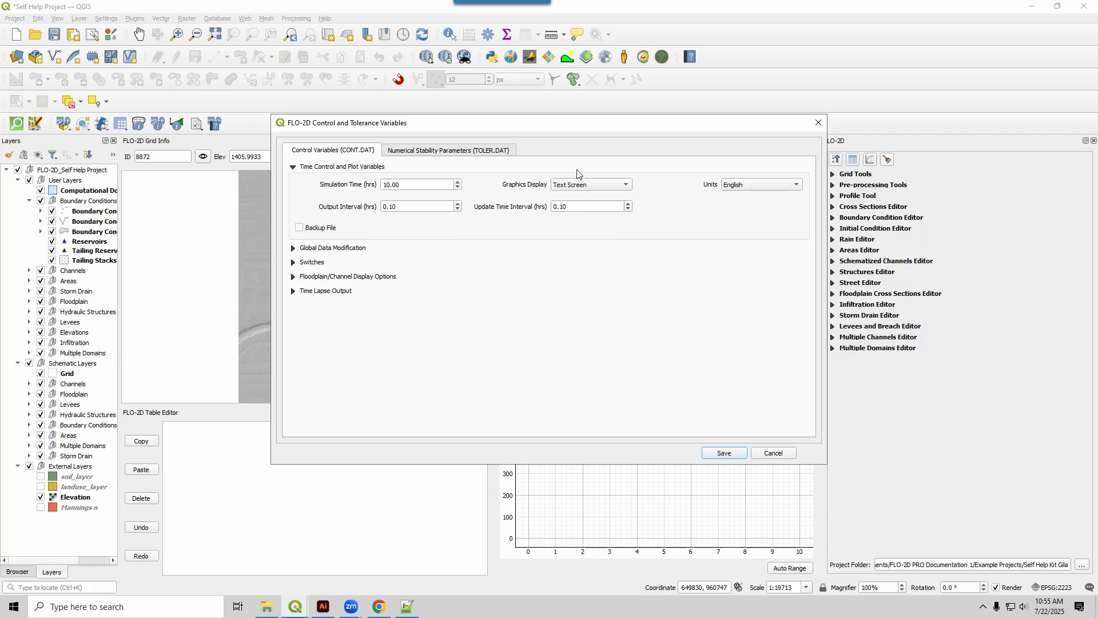
pyautogui.click(580, 184)
pyautogui.click(586, 213)
pyautogui.click(749, 189)
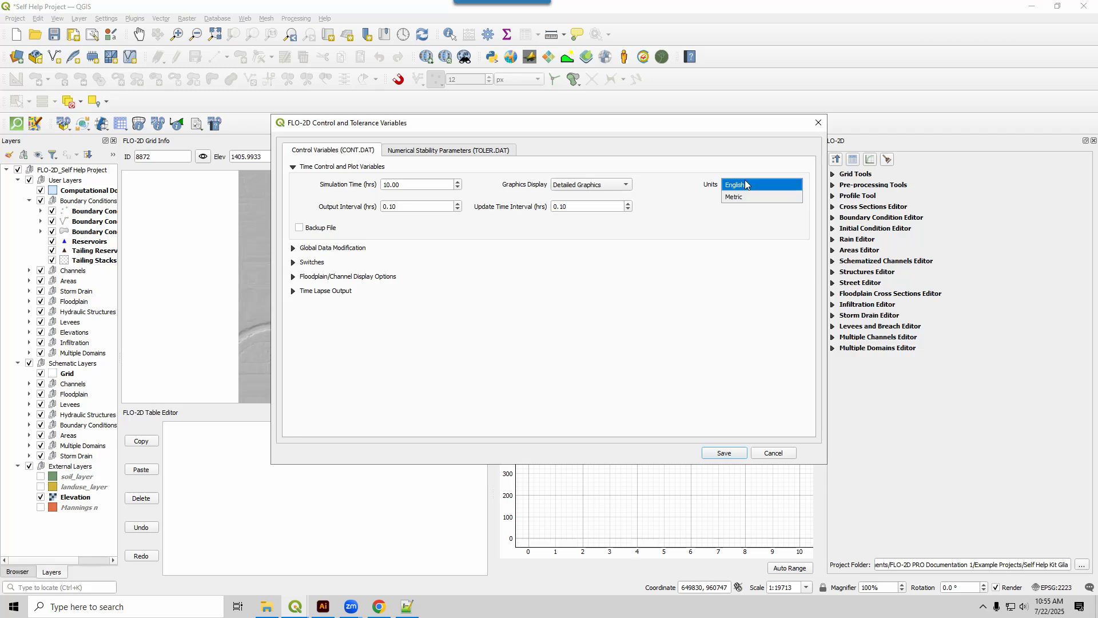
pyautogui.click(745, 184)
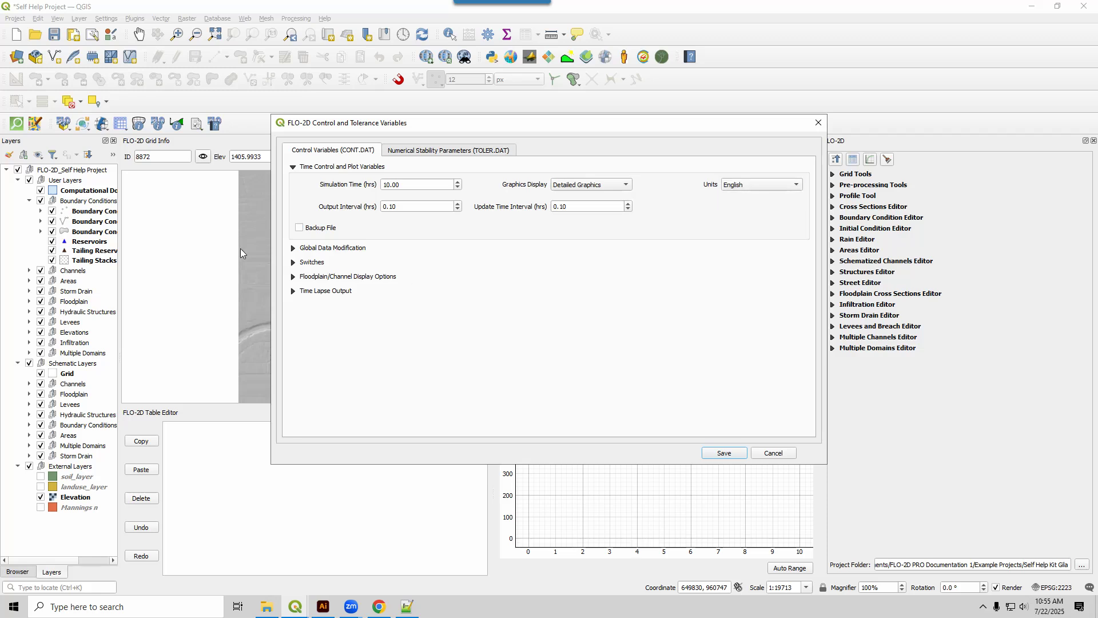
pyautogui.click(293, 169)
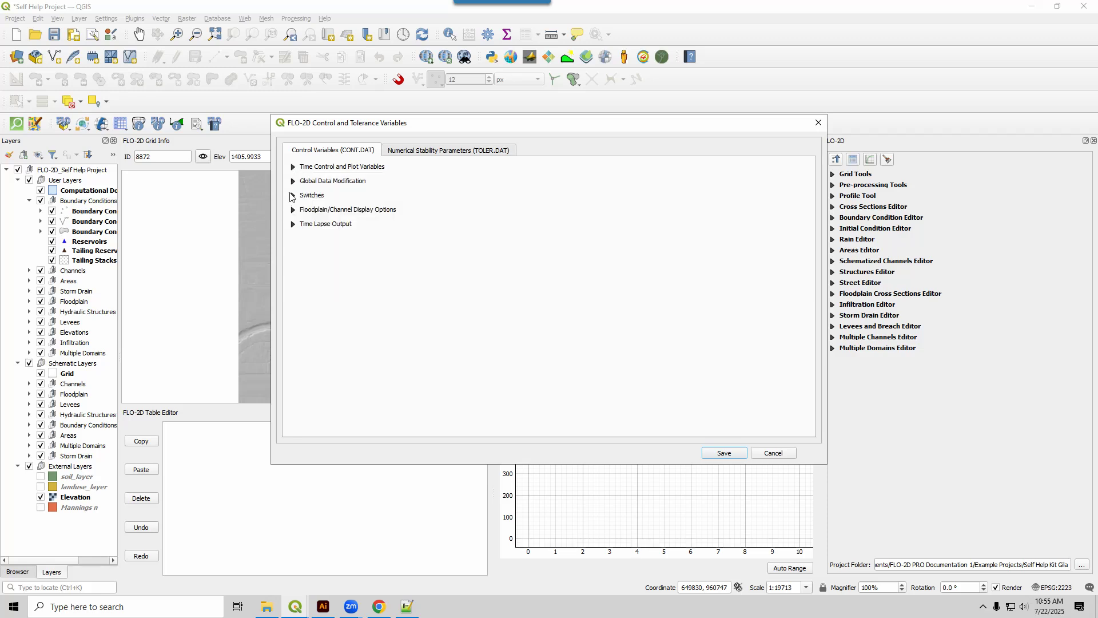
# Review the global data modification values and switch on Infiltration in the physical processes switches.
pyautogui.click(293, 182)
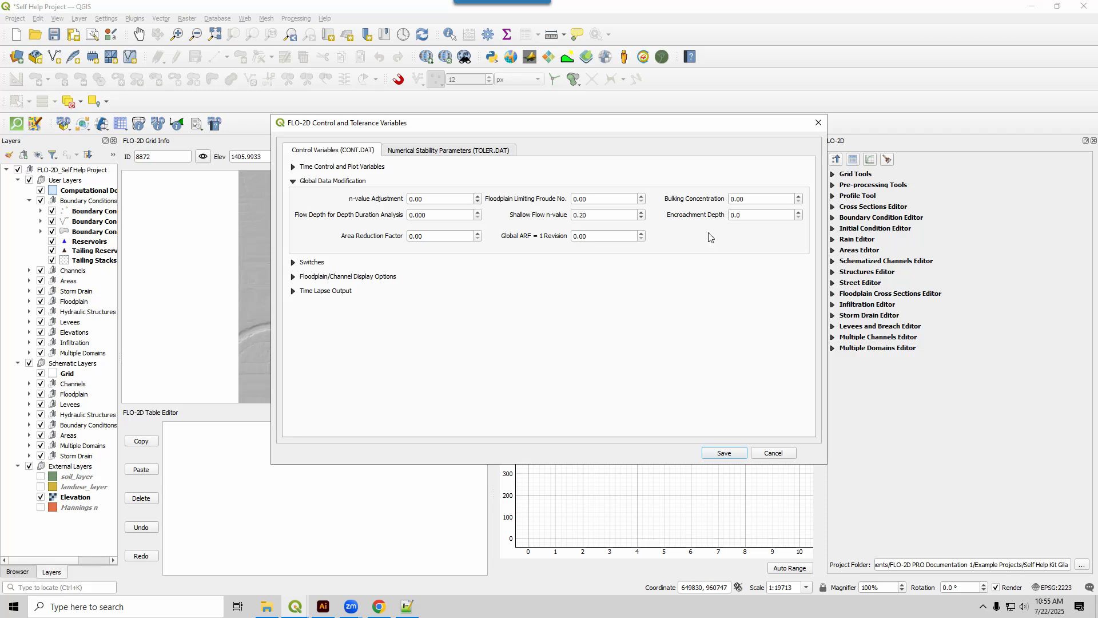
pyautogui.click(294, 182)
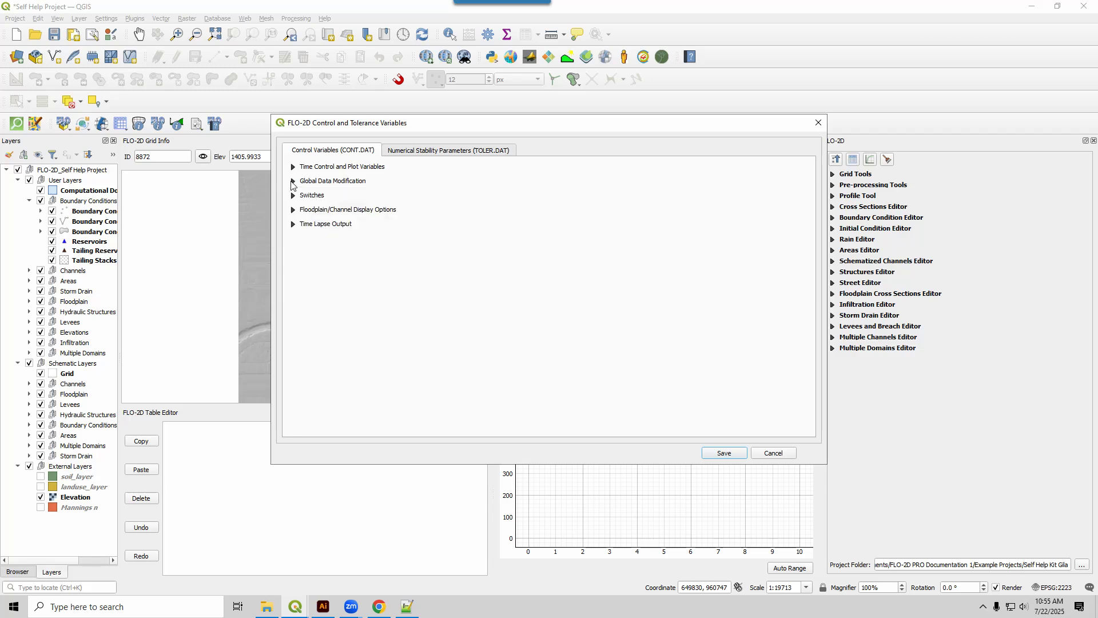
pyautogui.click(293, 196)
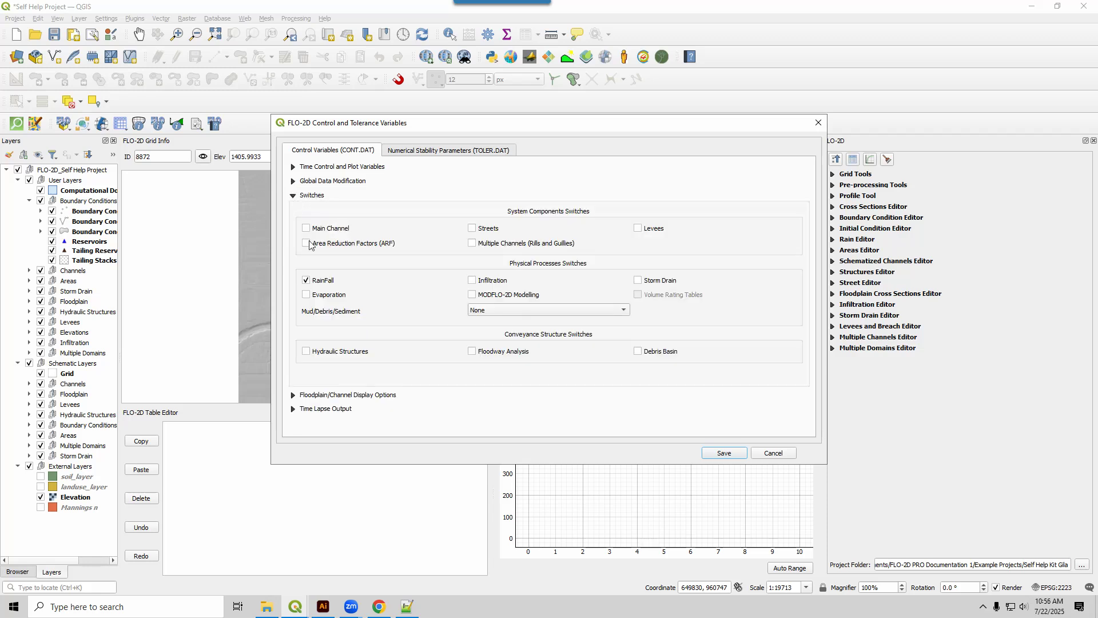
pyautogui.click(492, 282)
pyautogui.click(293, 196)
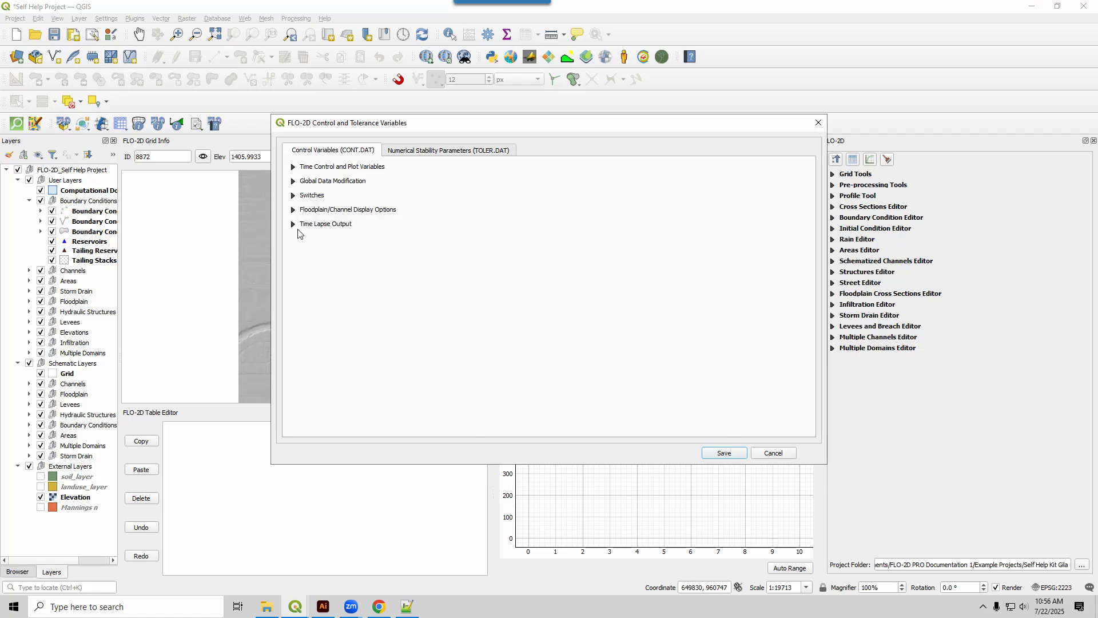
# Set the time lapse output's time series to TIMEDEP.OUT written and turn off the use of a time interval.
pyautogui.click(295, 225)
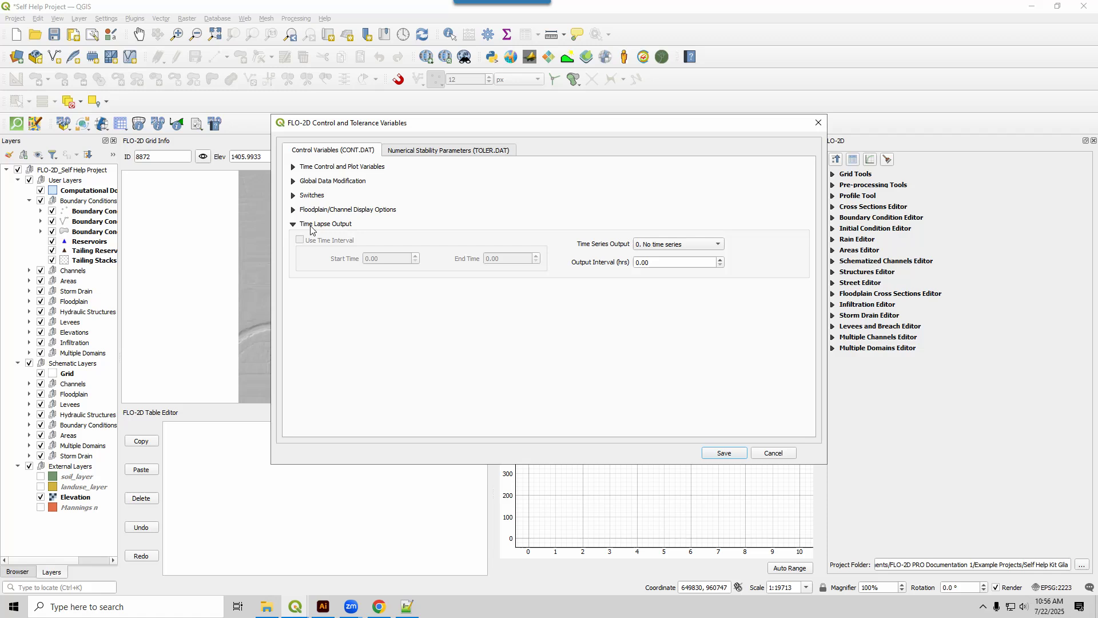
pyautogui.click(699, 246)
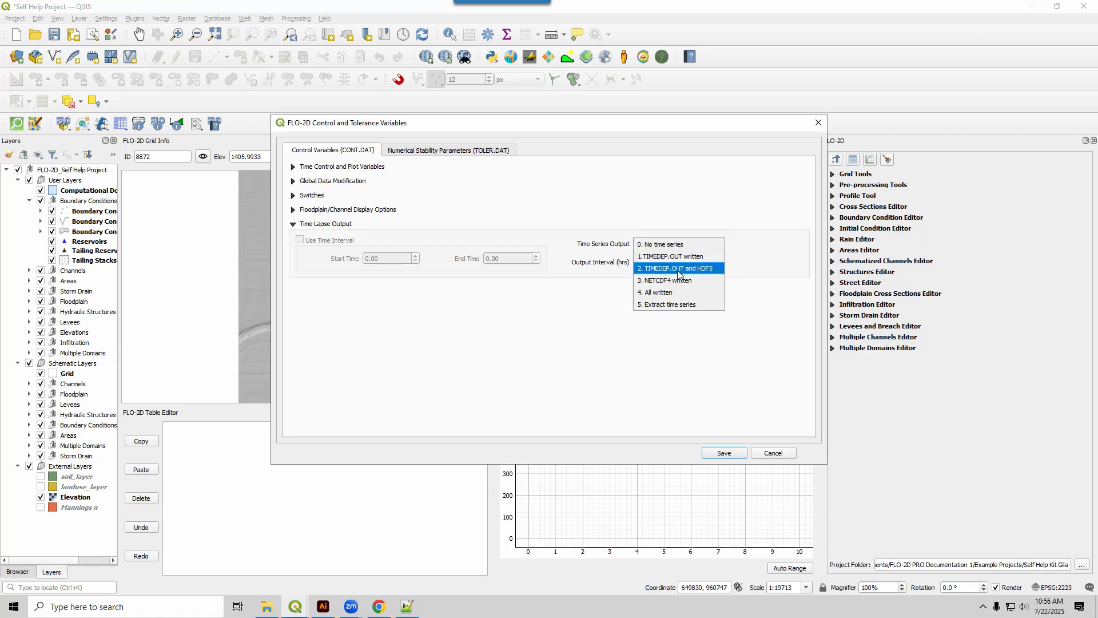
pyautogui.click(678, 269)
pyautogui.click(677, 244)
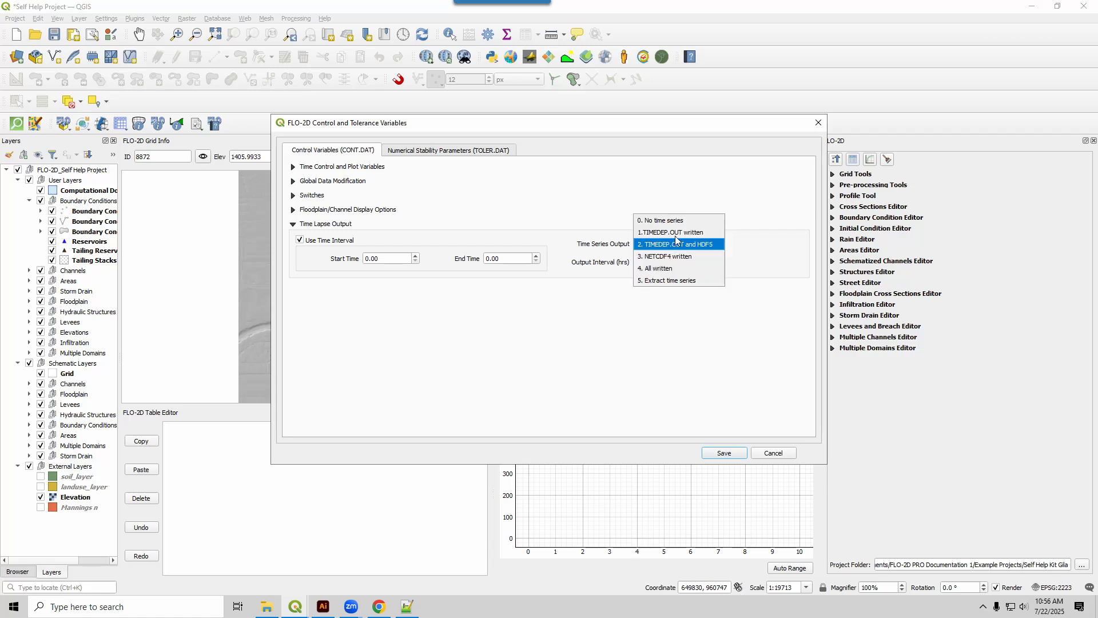
pyautogui.click(676, 233)
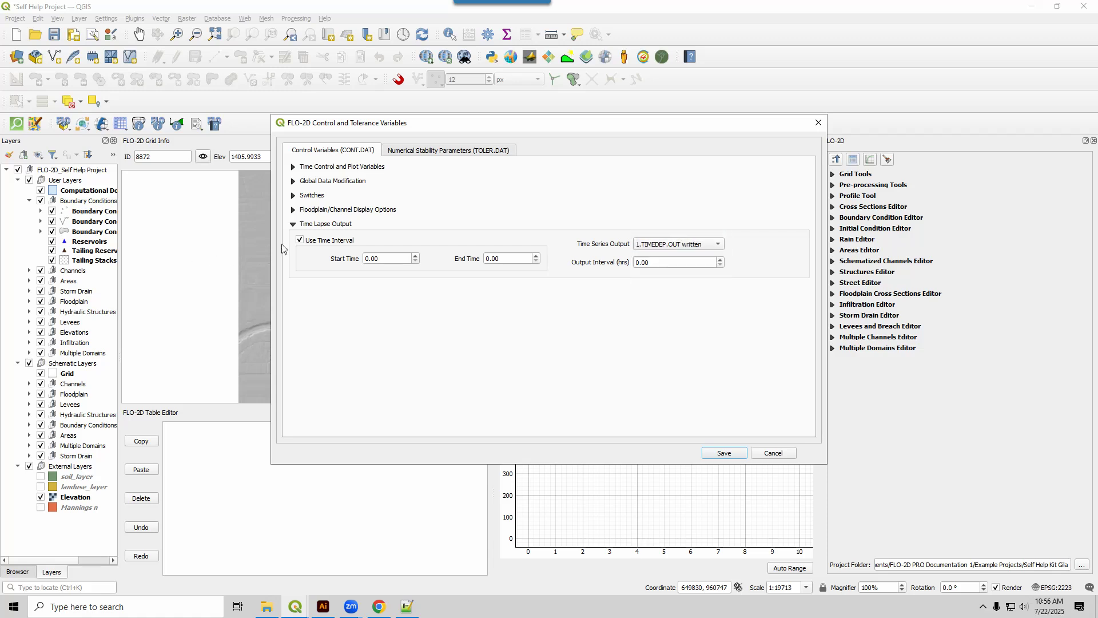
pyautogui.click(300, 240)
# Set the time lapse output interval to 0.1 hours and save the control parameters.
pyautogui.moveTo(672, 263); pyautogui.dragTo(624, 264)
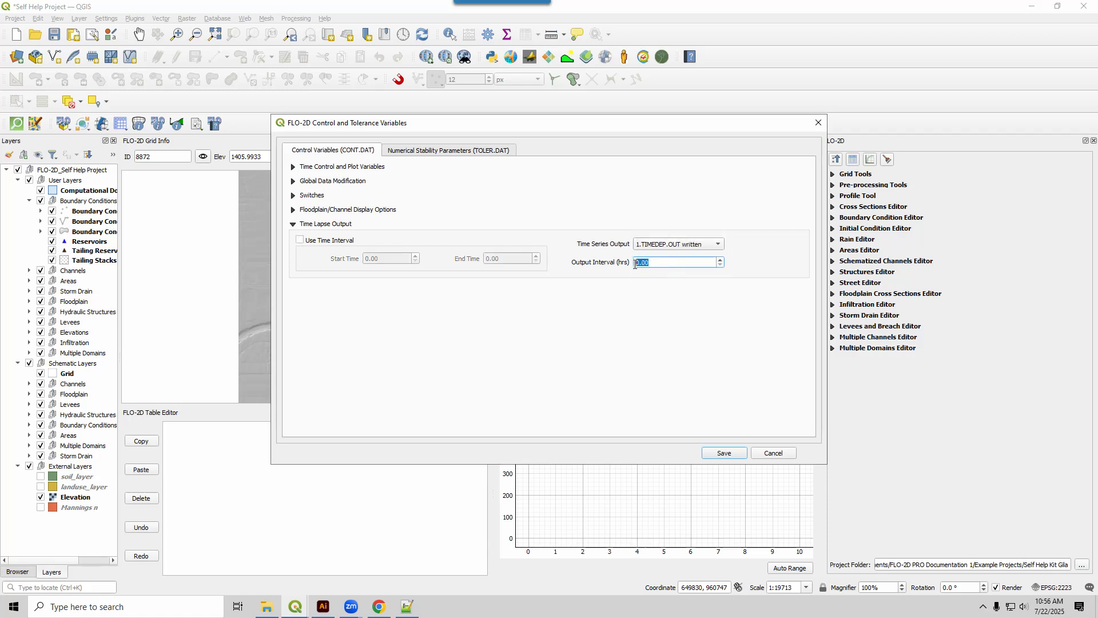
pyautogui.write('0.1')
pyautogui.click(610, 262)
pyautogui.click(294, 225)
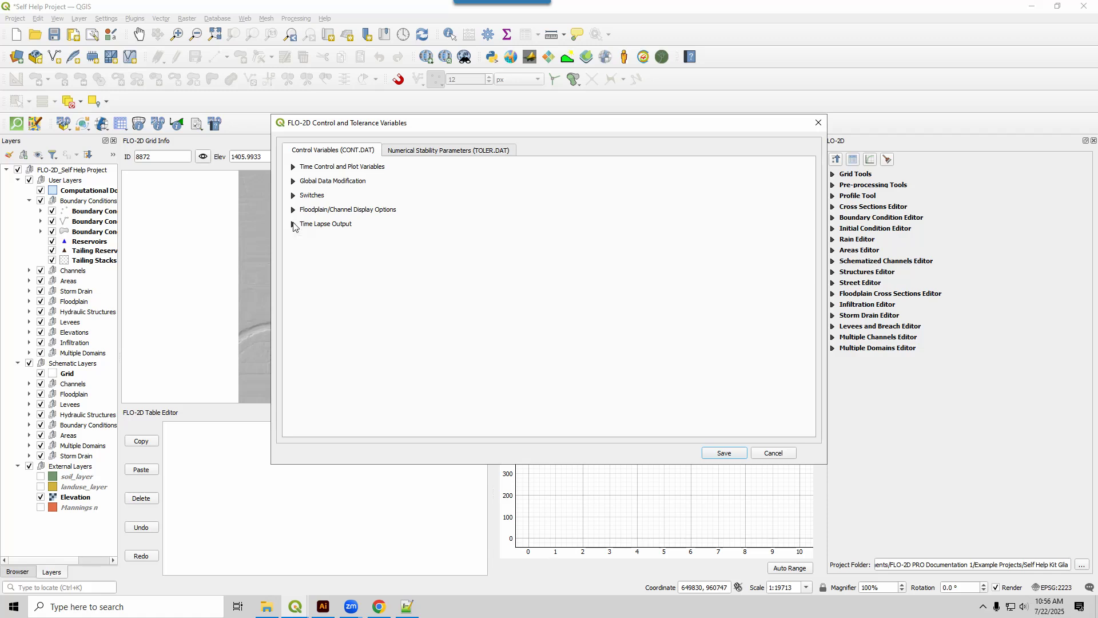
pyautogui.click(723, 453)
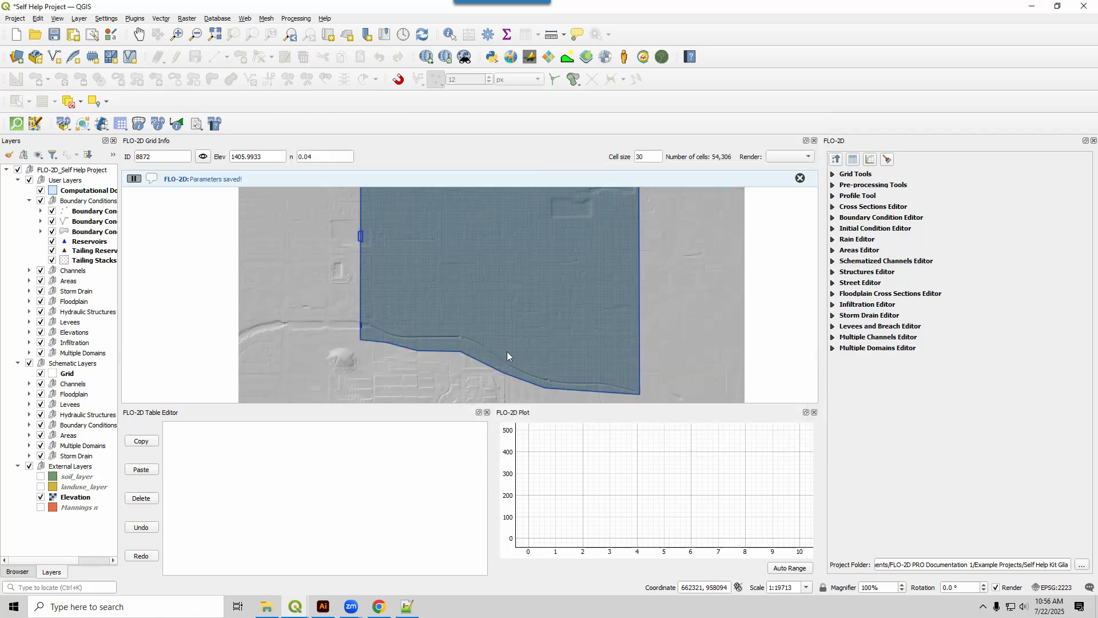
pyautogui.click(799, 179)
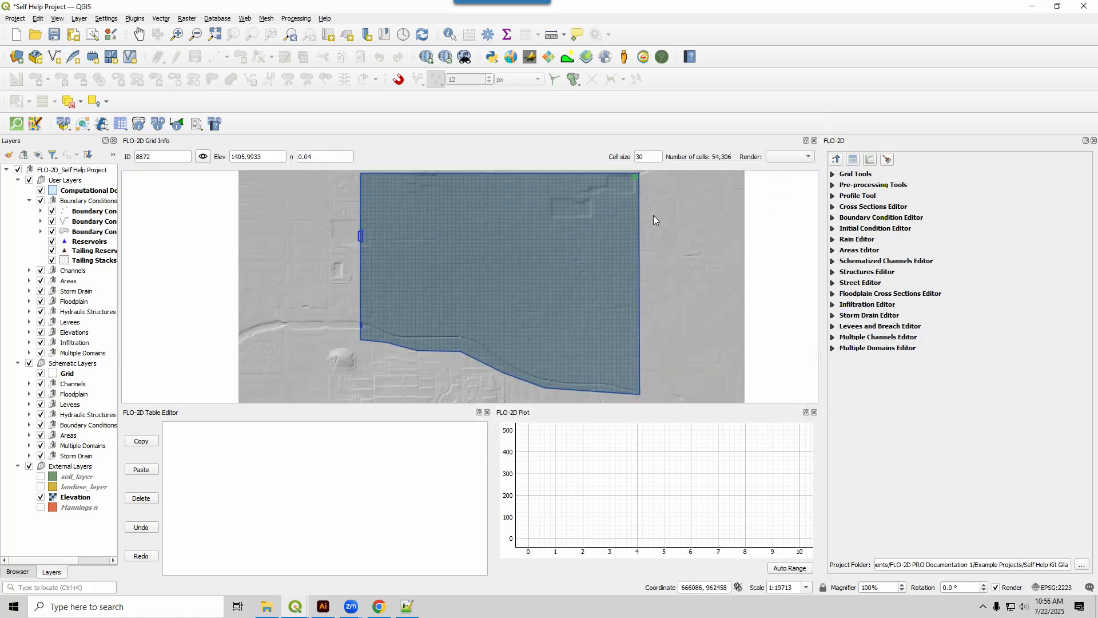
# Review the FLO-2D folder and project folder paths in the FLO-2D run settings without changing them.
pyautogui.click(103, 127)
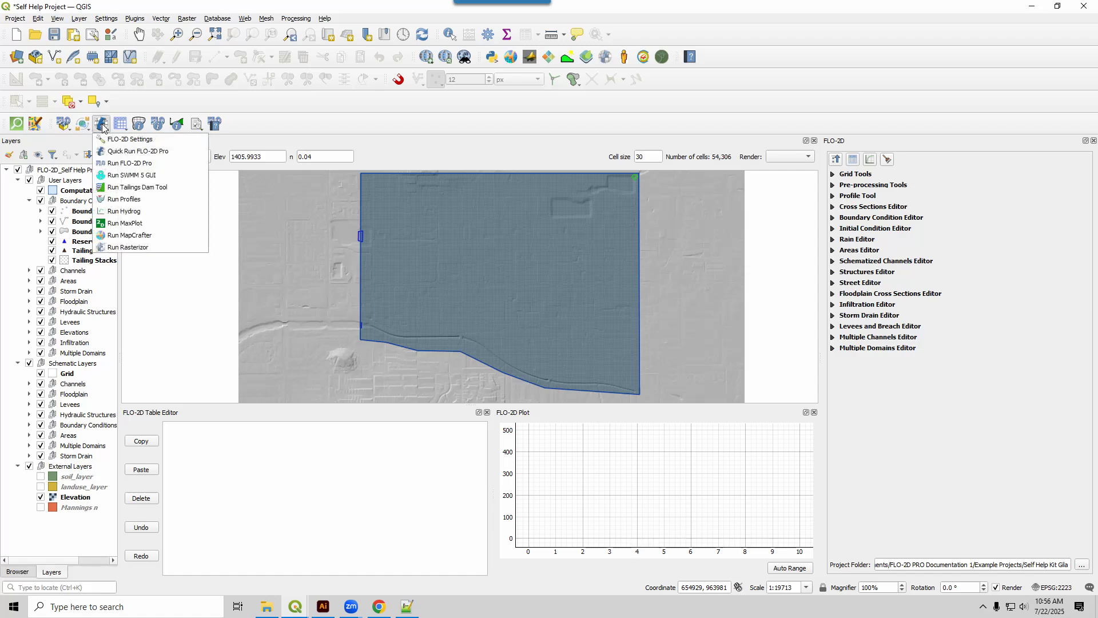
pyautogui.click(130, 139)
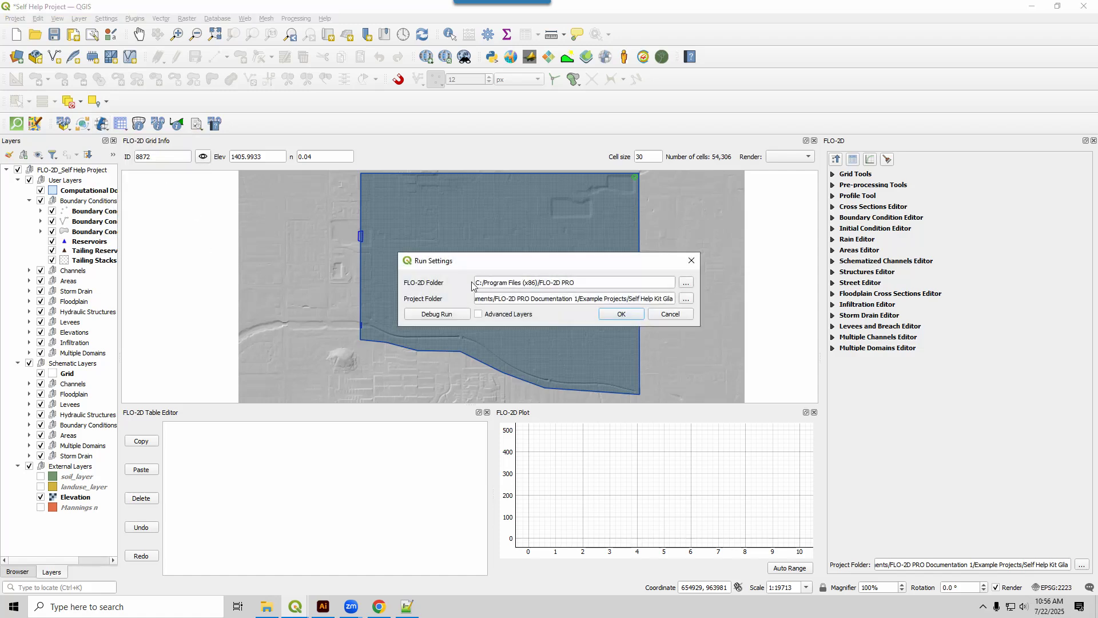
pyautogui.moveTo(575, 282); pyautogui.dragTo(472, 282)
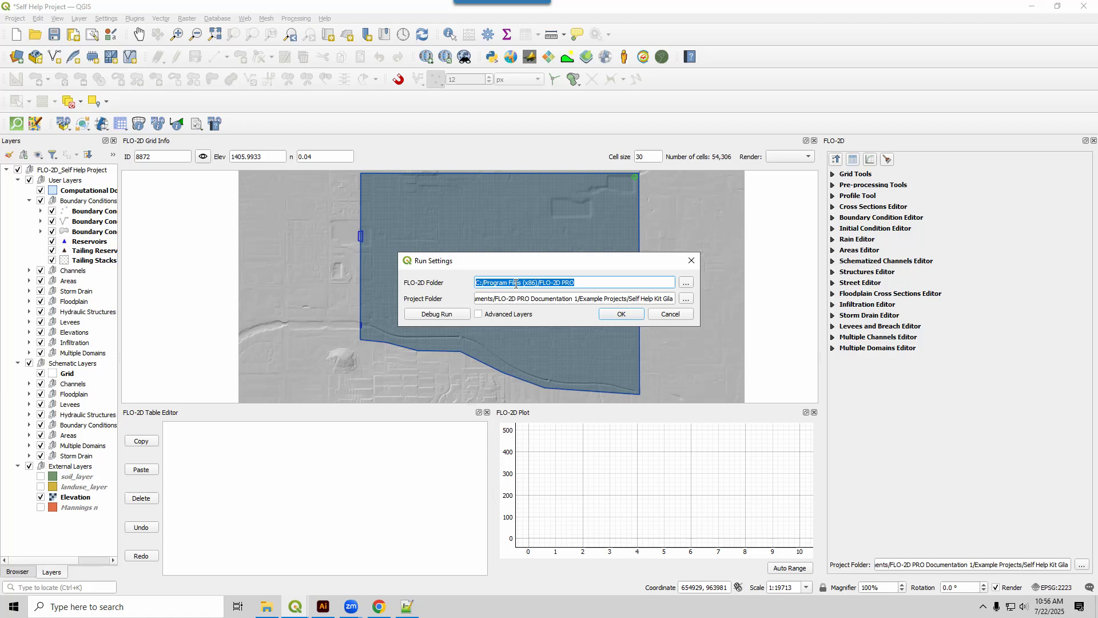
pyautogui.click(688, 315)
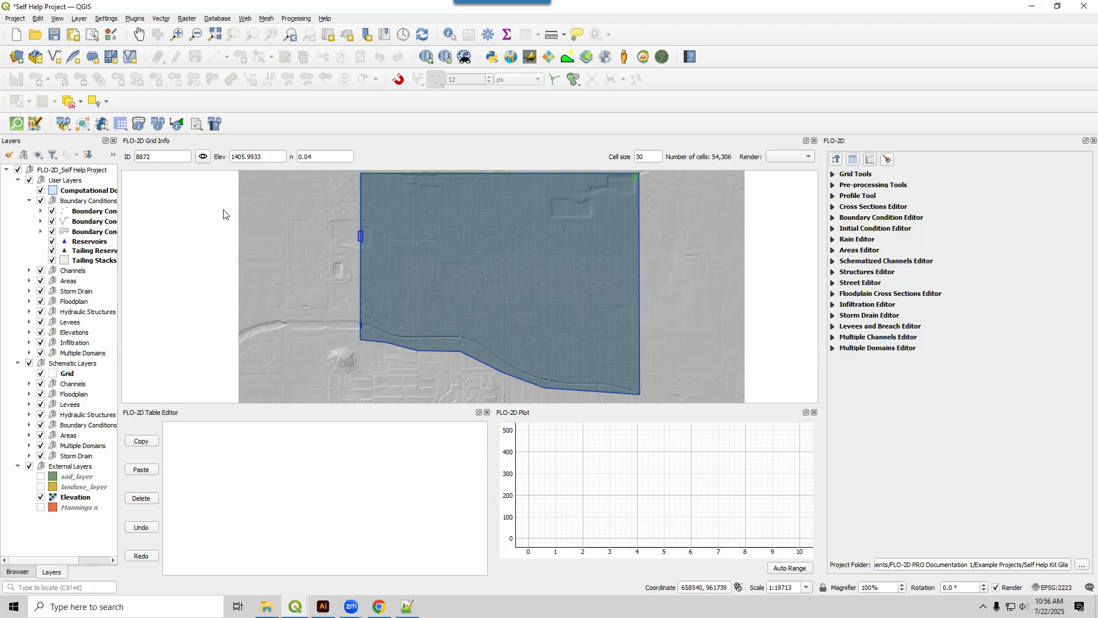
# Quick-run FLO-2D Pro, exporting the selected components as DATA files to FLO-2D Lesson 1 Complete in the FLO-2D Run folder.
pyautogui.click(102, 122)
pyautogui.click(112, 152)
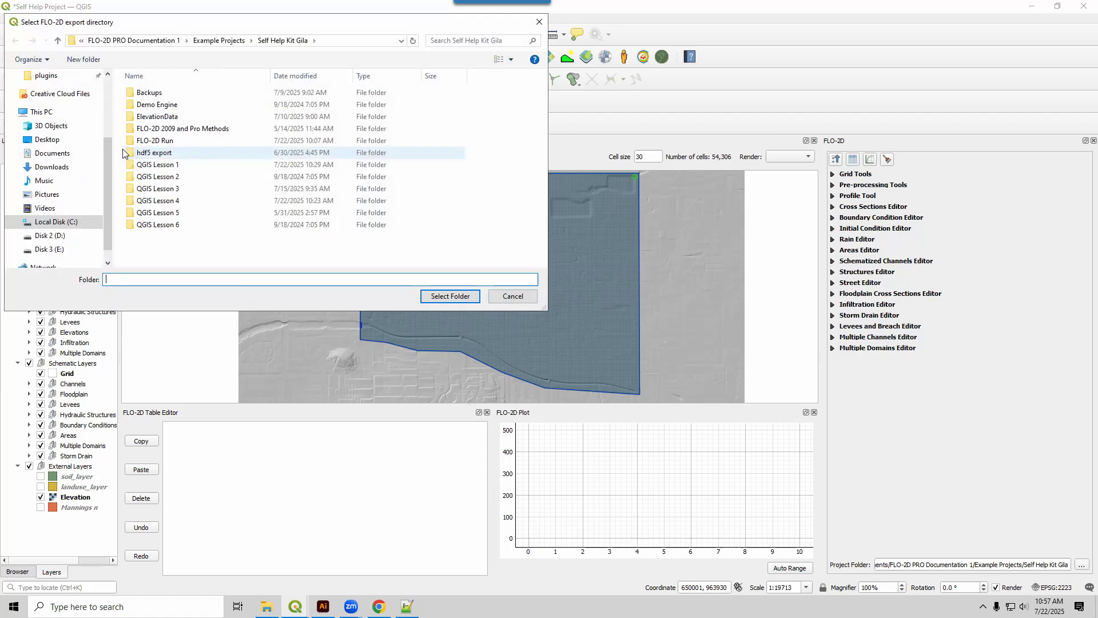
pyautogui.doubleClick(168, 140)
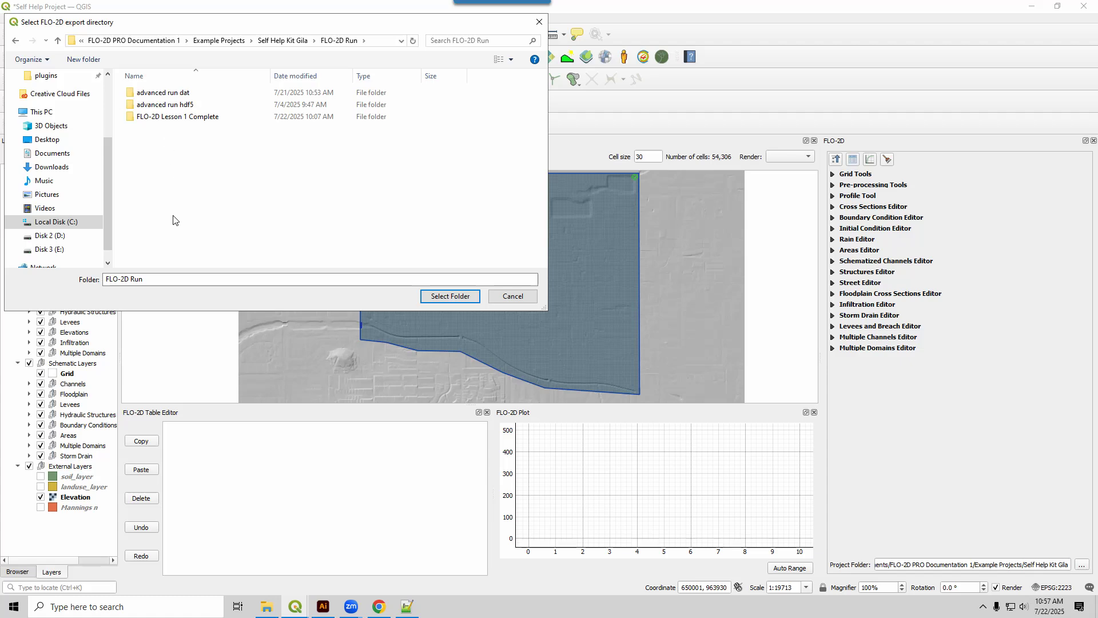
pyautogui.click(175, 119)
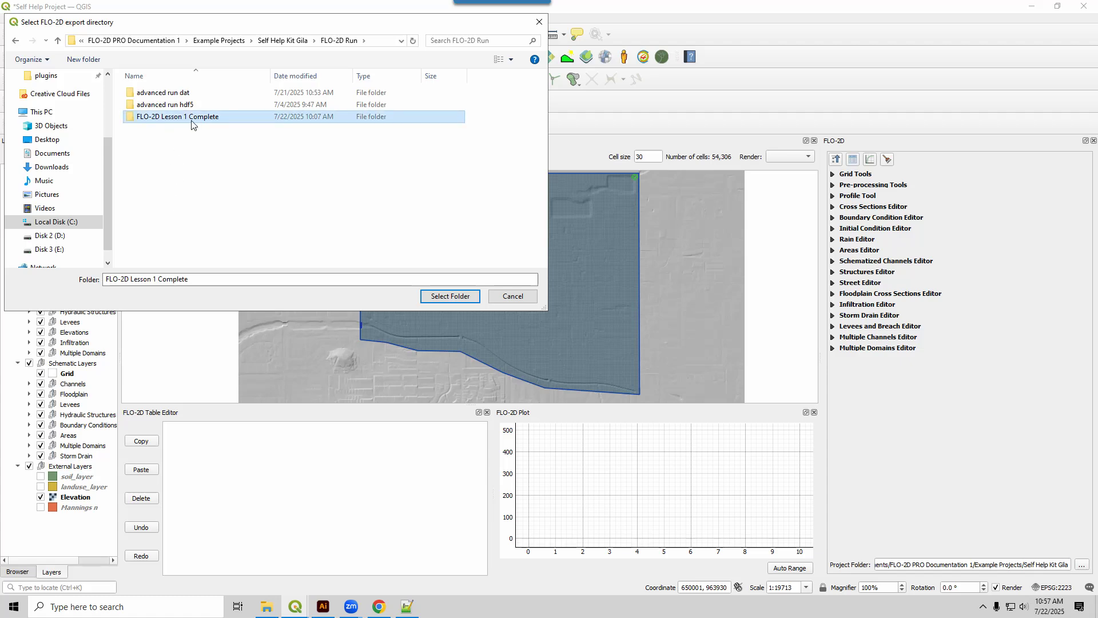
pyautogui.click(441, 295)
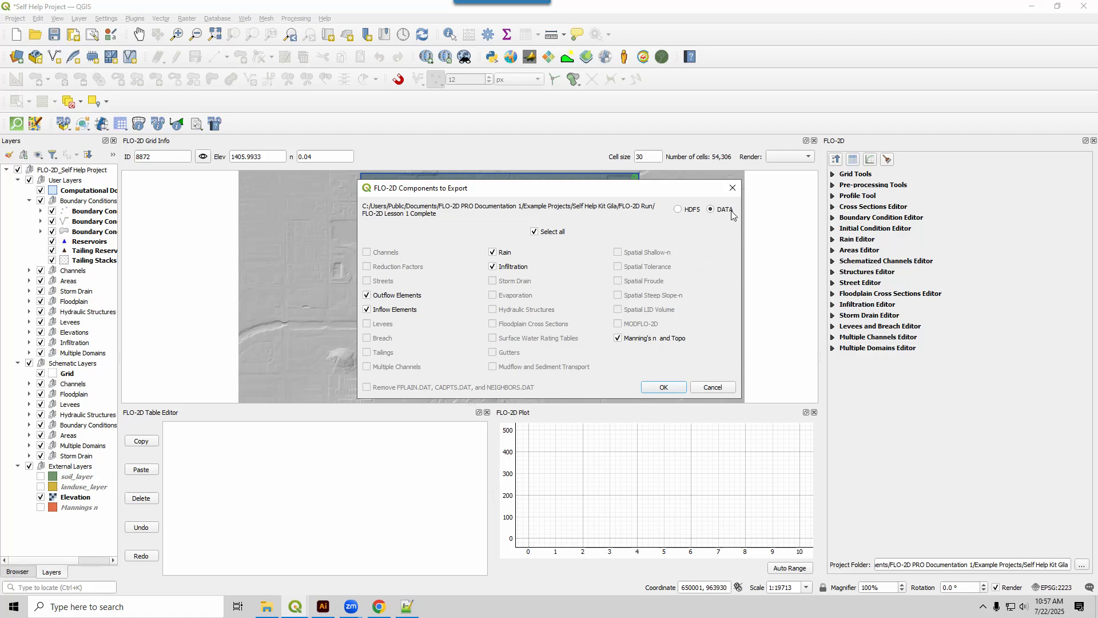
pyautogui.click(664, 387)
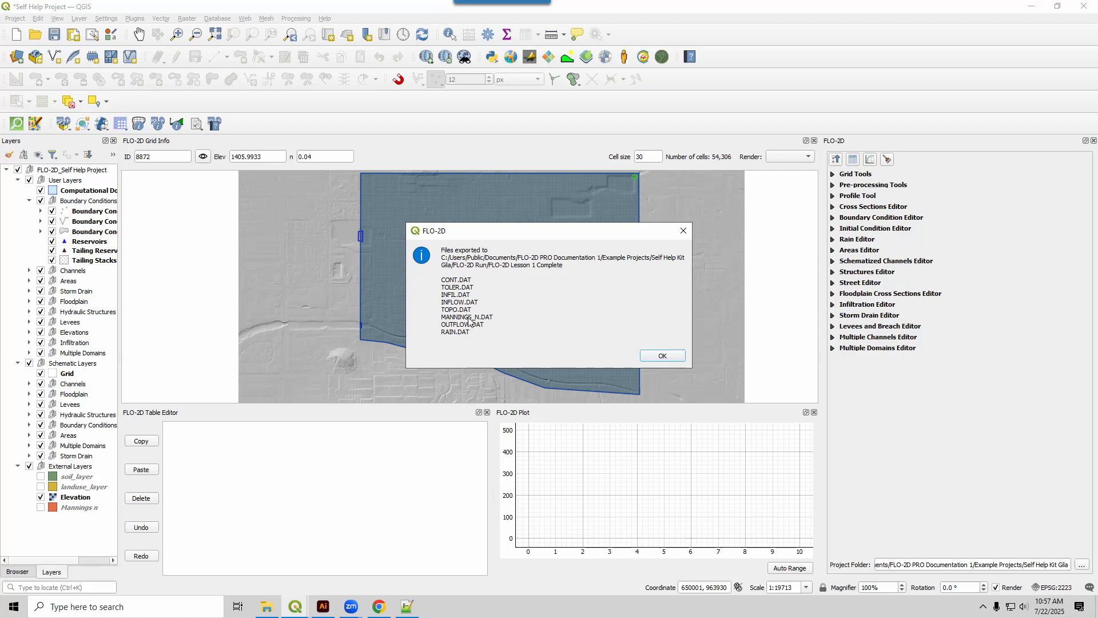
pyautogui.click(678, 358)
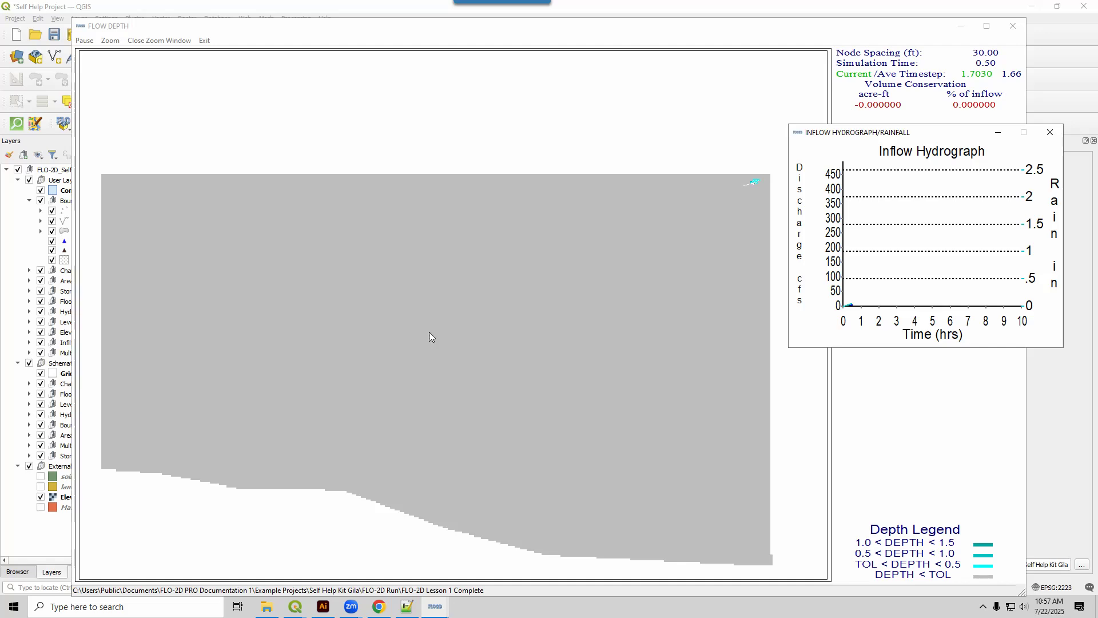
# Minimize the simulation window and open the FLO-2D Run/FLO-2D Lesson 1 Complete folder in File Explorer.
pyautogui.click(960, 27)
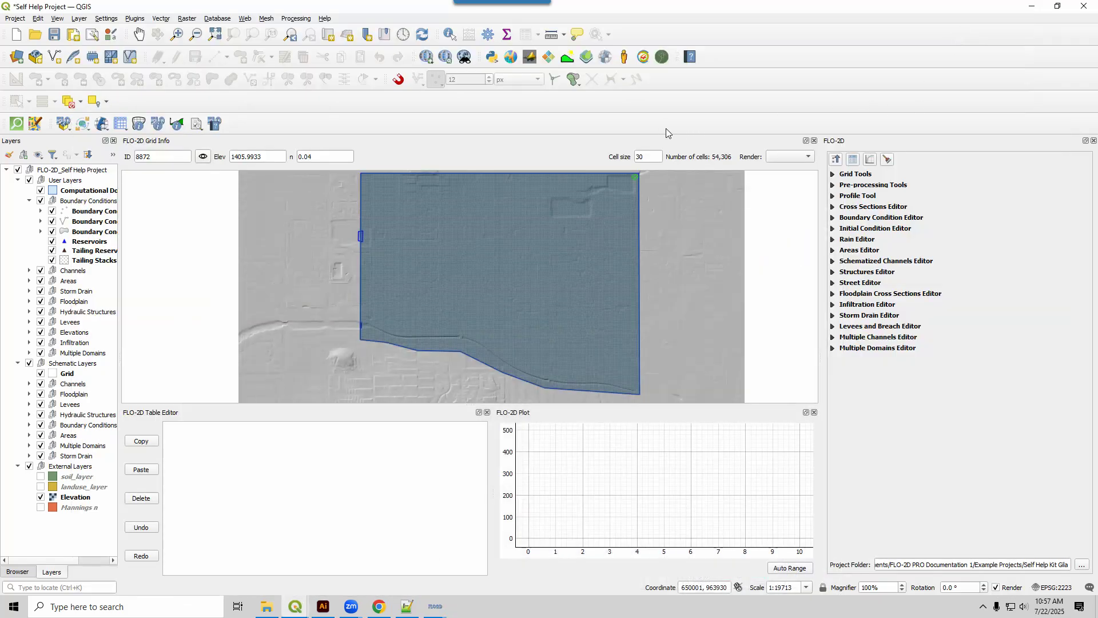
pyautogui.click(266, 607)
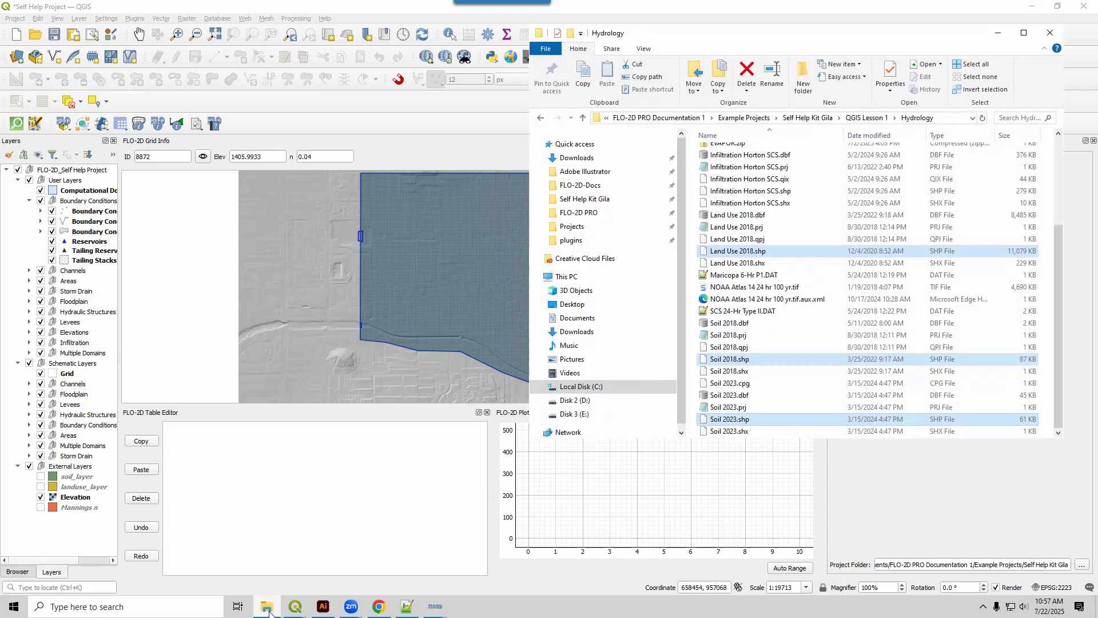
pyautogui.click(867, 118)
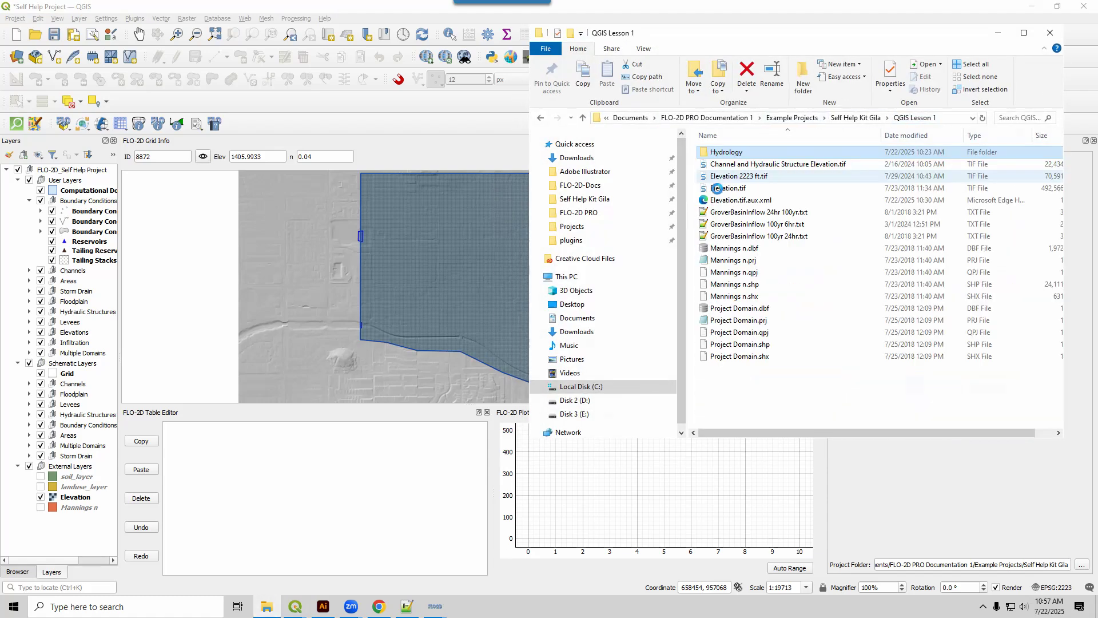
pyautogui.click(818, 117)
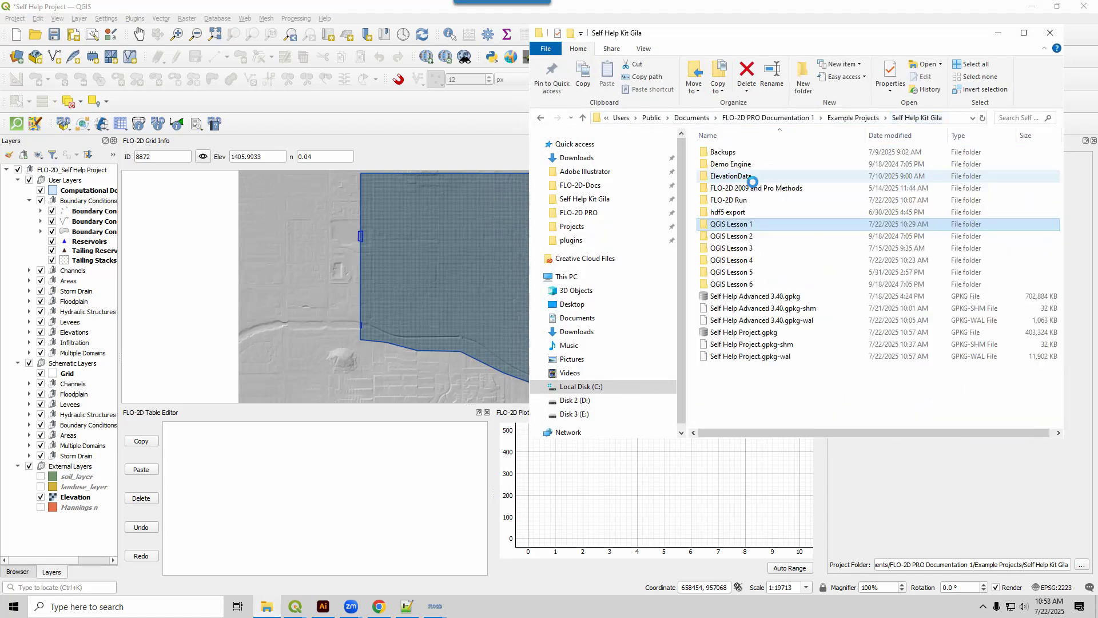
pyautogui.doubleClick(734, 202)
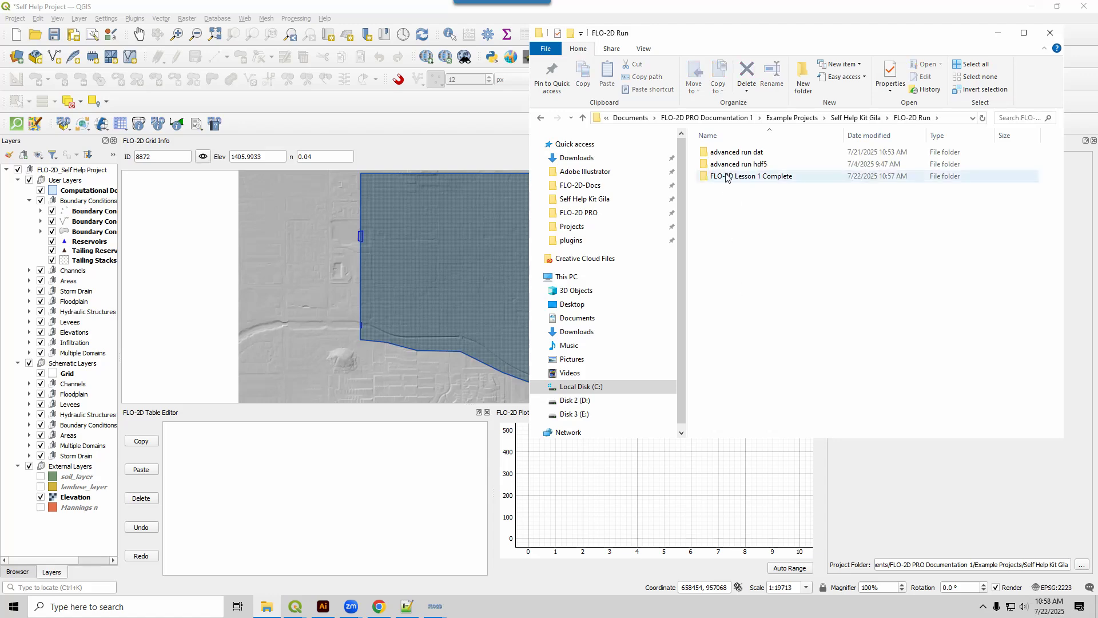
pyautogui.doubleClick(728, 177)
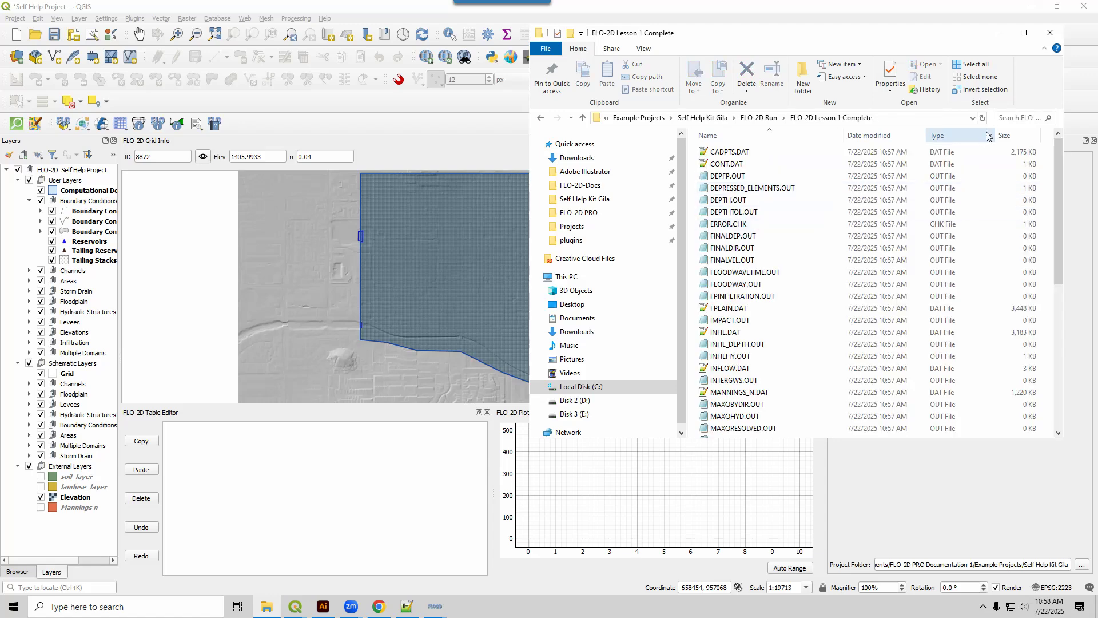
# Sort the run folder by file type and examine its DAT input files and OUT output files.
pyautogui.click(967, 141)
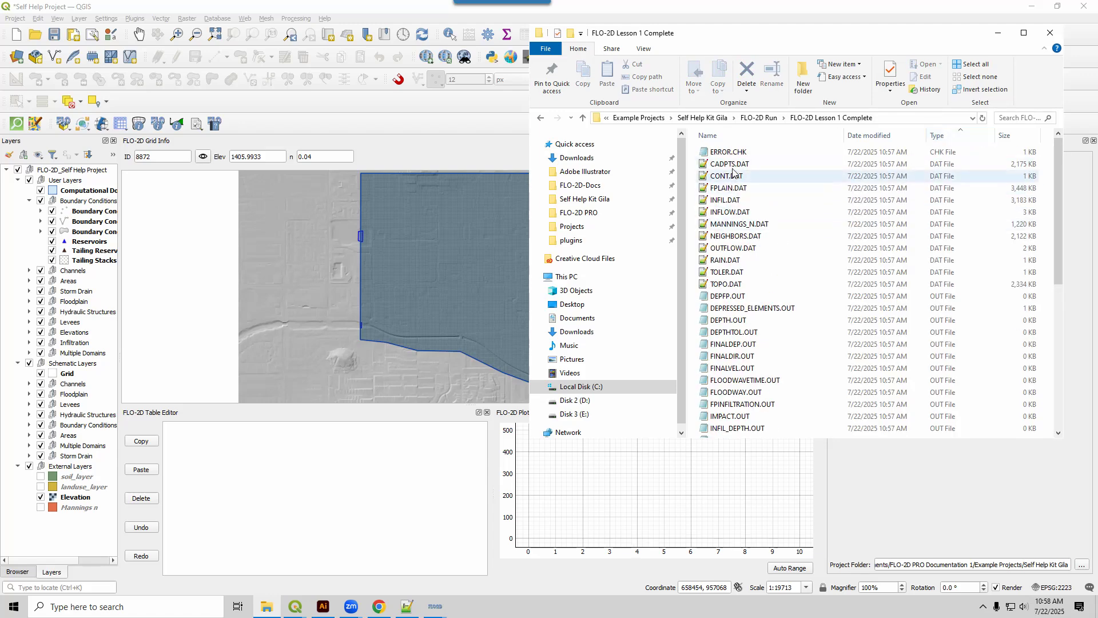
pyautogui.click(729, 164)
pyautogui.keyDown('shift'); pyautogui.click(715, 285); pyautogui.keyUp('shift')
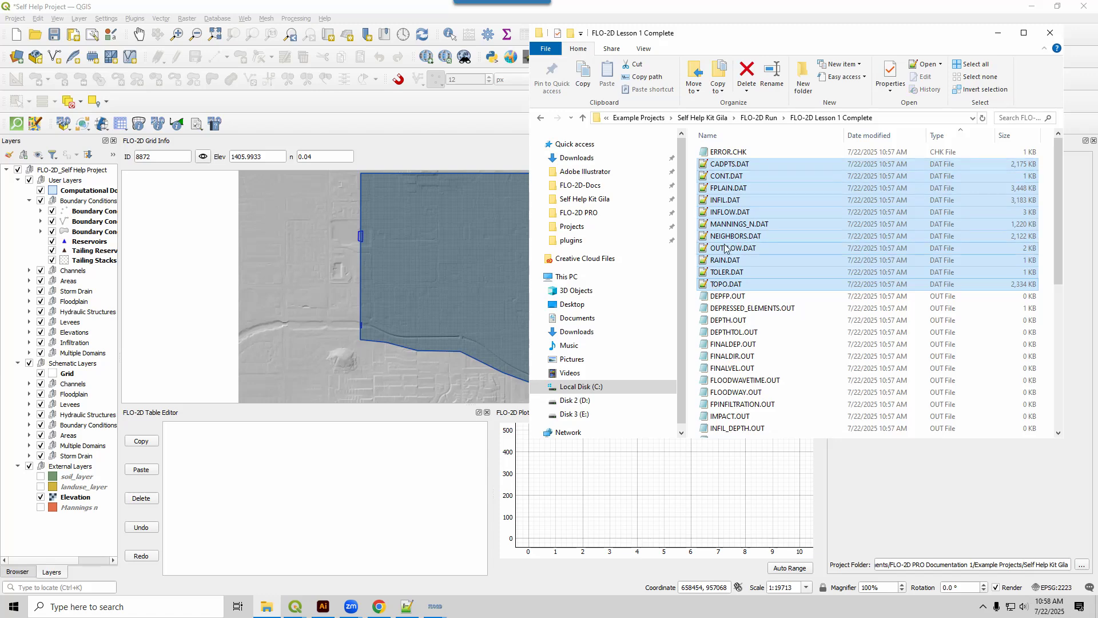
pyautogui.click(729, 297)
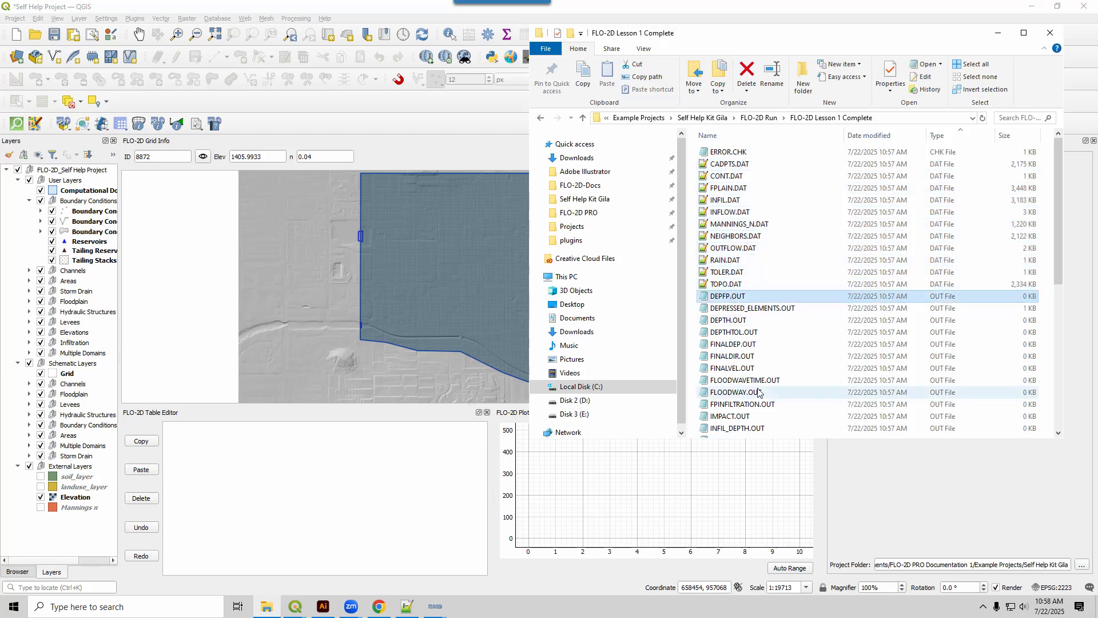
pyautogui.scroll(-5, 758, 391)
pyautogui.scroll(5, 758, 394)
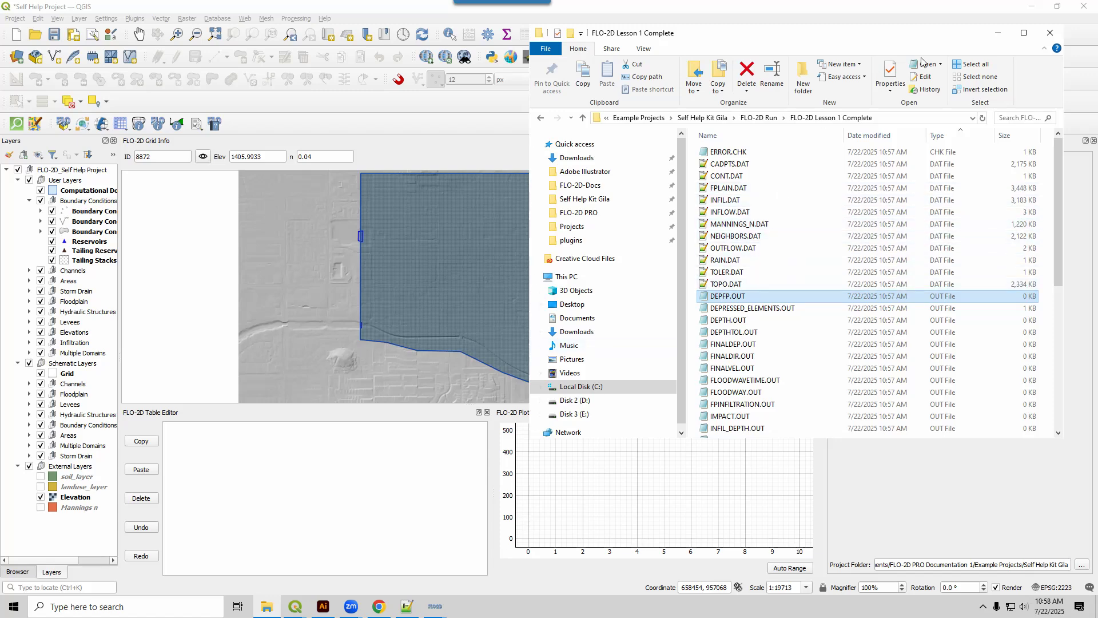
pyautogui.click(1000, 39)
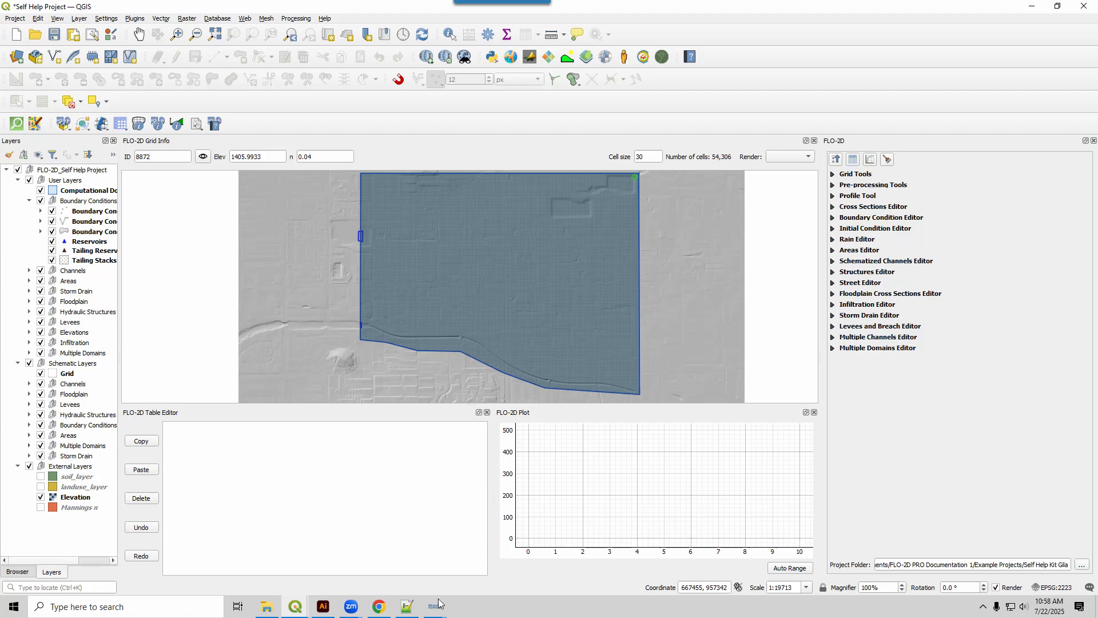
# Check the flow depth map and inflow hydrograph of the running simulation, and switch to the Create Project and Grid tutorial in Chrome.
pyautogui.moveTo(435, 606)
pyautogui.click(381, 566)
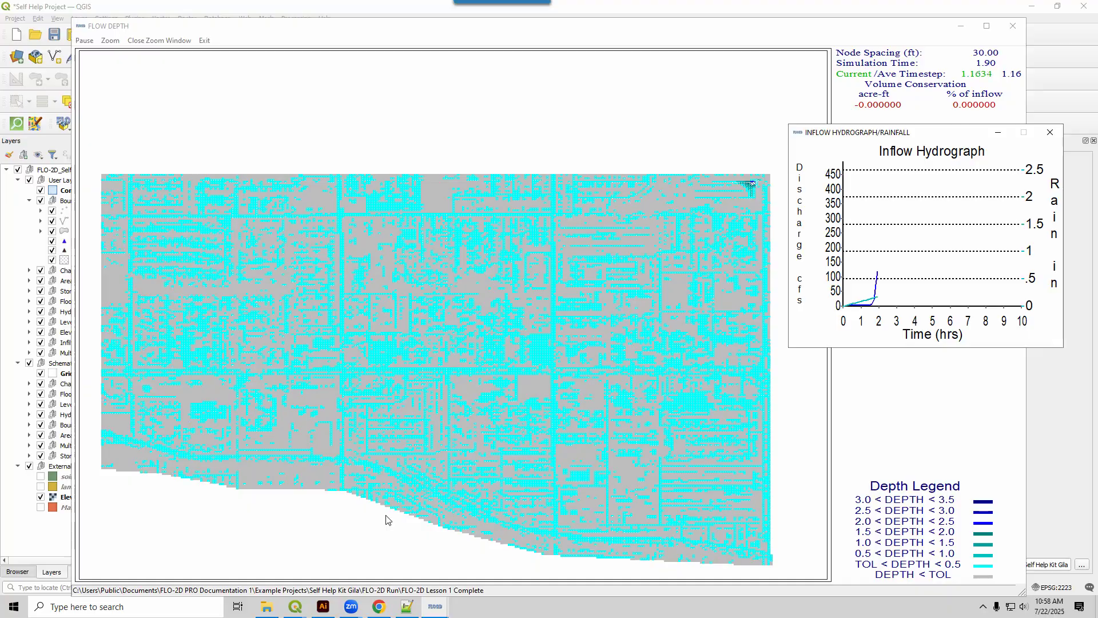
pyautogui.click(379, 606)
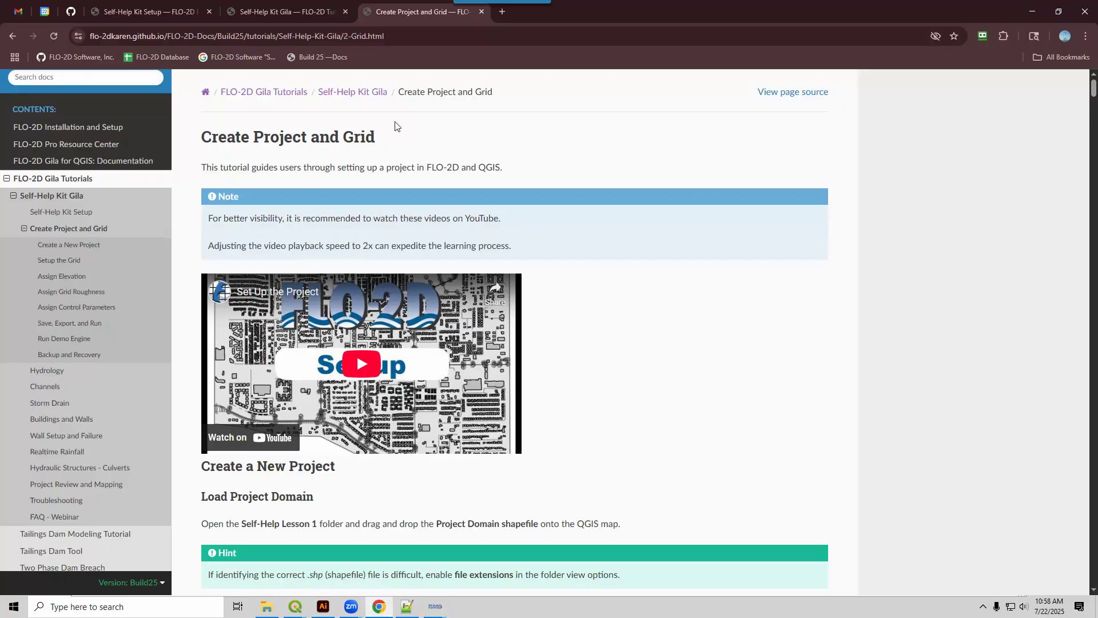